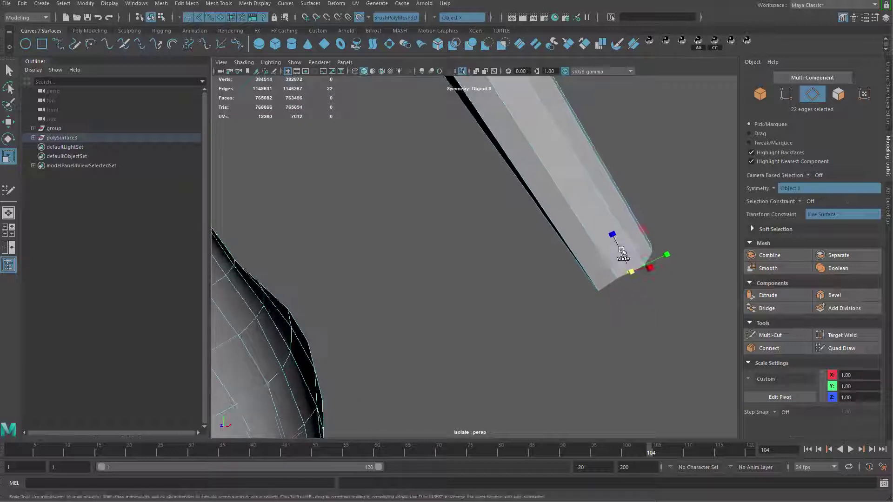
# - Flatten the open wrist edge loop of the arm by scaling it from an adjusted pivot, and return to object selection
pyautogui.moveTo(612, 234); pyautogui.dragTo(531, 333)
pyautogui.press('e')
pyautogui.press('d')
pyautogui.keyDown('ctrl'); pyautogui.click(421, 303); pyautogui.keyUp('ctrl')
pyautogui.press('r')
pyautogui.keyDown('alt'); pyautogui.moveTo(636, 313); pyautogui.dragTo(560, 323); pyautogui.keyUp('alt')
pyautogui.keyDown('alt'); pyautogui.moveTo(503, 298); pyautogui.dragTo(458, 225); pyautogui.keyUp('alt')
pyautogui.press('q')
pyautogui.press('F8')
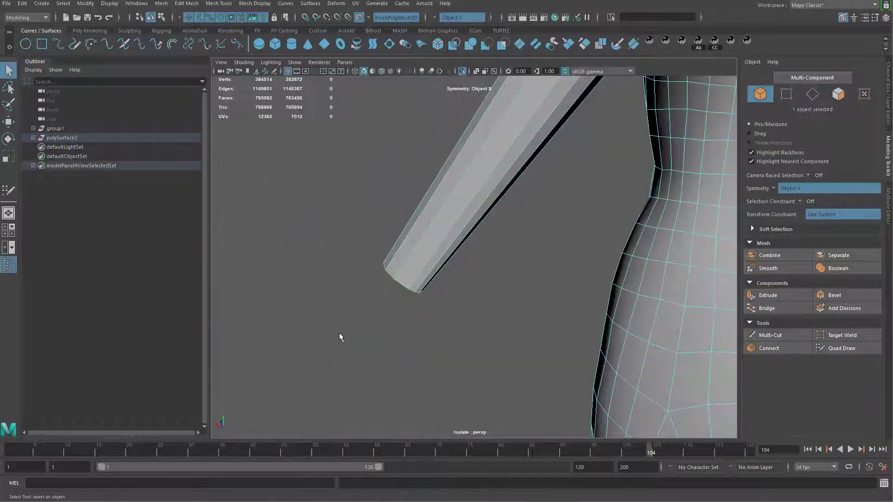
# - Show the reference body again and insert edge loops along the forearm with Quad Draw
pyautogui.keyDown('alt'); pyautogui.moveTo(343, 339); pyautogui.dragTo(468, 248); pyautogui.keyUp('alt')
pyautogui.moveTo(458, 233)
pyautogui.keyDown('shift'); pyautogui.mouseDown(button='right')
pyautogui.moveTo(389, 390)
pyautogui.moveTo(464, 383)
pyautogui.moveTo(465, 439)
pyautogui.mouseUp(button='right'); pyautogui.keyUp('shift')
pyautogui.keyDown('alt'); pyautogui.moveTo(441, 303); pyautogui.dragTo(446, 233); pyautogui.keyUp('alt')
pyautogui.keyDown('alt'); pyautogui.moveTo(447, 233); pyautogui.dragTo(430, 354, button='middle'); pyautogui.keyUp('alt')
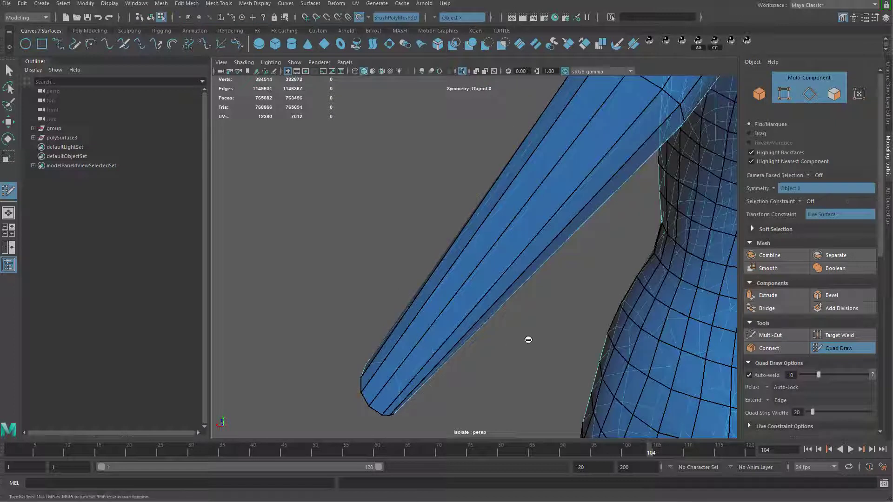
pyautogui.keyDown('alt'); pyautogui.moveTo(528, 340); pyautogui.dragTo(434, 295, button='right'); pyautogui.keyUp('alt')
pyautogui.hotkey('ctrl', '1')
pyautogui.keyDown('alt'); pyautogui.moveTo(435, 295); pyautogui.dragTo(470, 279); pyautogui.keyUp('alt')
pyautogui.keyDown('ctrl'); pyautogui.click(484, 294); pyautogui.keyUp('ctrl')
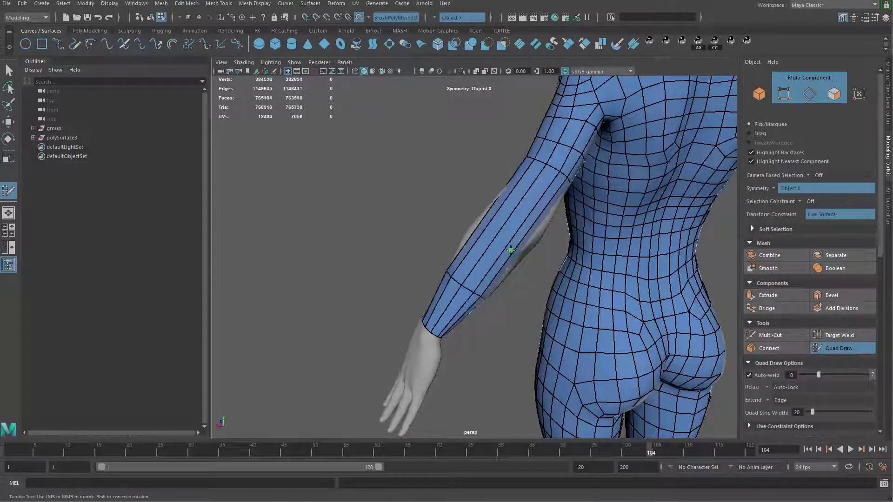
pyautogui.keyDown('ctrl'); pyautogui.click(511, 264); pyautogui.keyUp('ctrl')
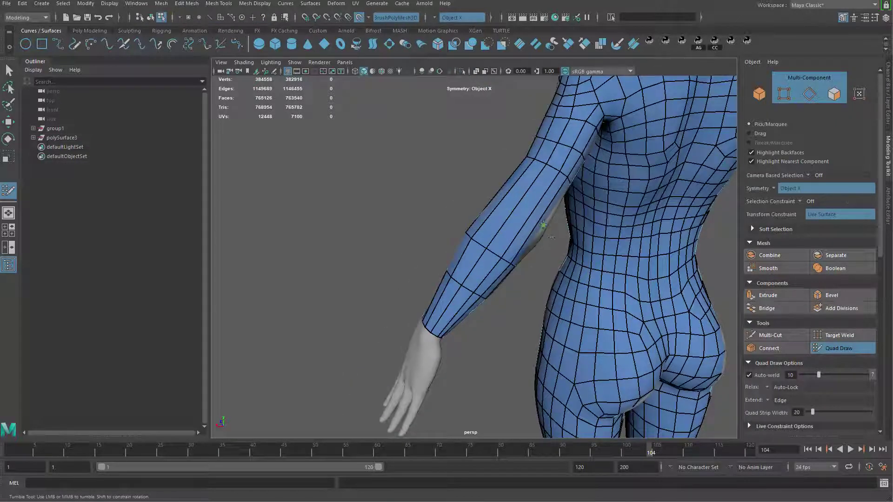
pyautogui.keyDown('ctrl'); pyautogui.click(553, 211); pyautogui.keyUp('ctrl')
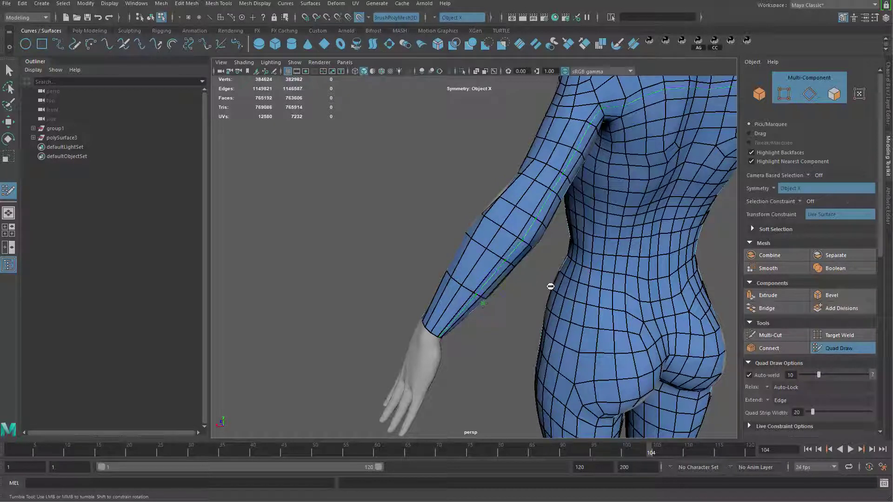
# - Relax the new forearm vertices over the reference surface on both sides of the arm
pyautogui.keyDown('alt'); pyautogui.moveTo(550, 286); pyautogui.dragTo(498, 264); pyautogui.keyUp('alt')
pyautogui.keyDown('alt'); pyautogui.moveTo(498, 263); pyautogui.dragTo(544, 263, button='right'); pyautogui.keyUp('alt')
pyautogui.keyDown('alt'); pyautogui.moveTo(544, 263); pyautogui.dragTo(512, 261); pyautogui.keyUp('alt')
pyautogui.moveTo(446, 270)
pyautogui.keyDown('shift'); pyautogui.mouseDown()
pyautogui.moveTo(412, 231)
pyautogui.moveTo(493, 330)
pyautogui.moveTo(421, 265)
pyautogui.mouseUp(); pyautogui.keyUp('shift')
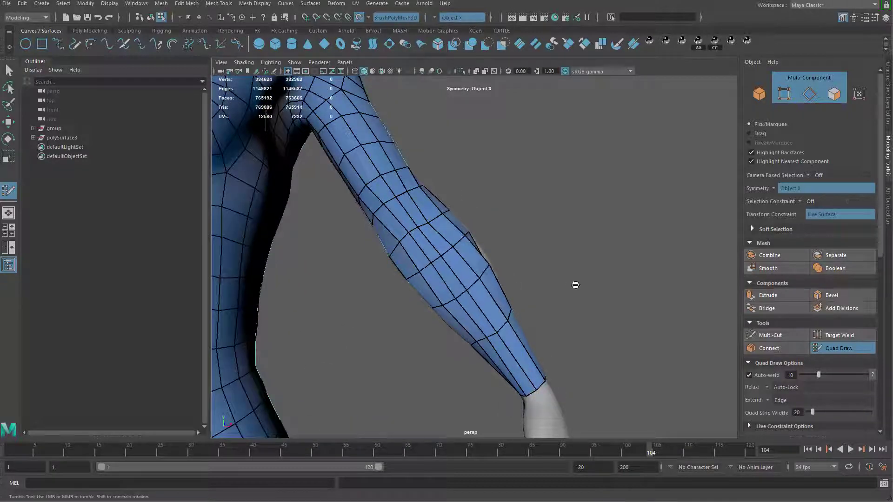
pyautogui.keyDown('alt'); pyautogui.moveTo(575, 286); pyautogui.dragTo(395, 268); pyautogui.keyUp('alt')
pyautogui.keyDown('alt'); pyautogui.moveTo(524, 314); pyautogui.dragTo(443, 275); pyautogui.keyUp('alt')
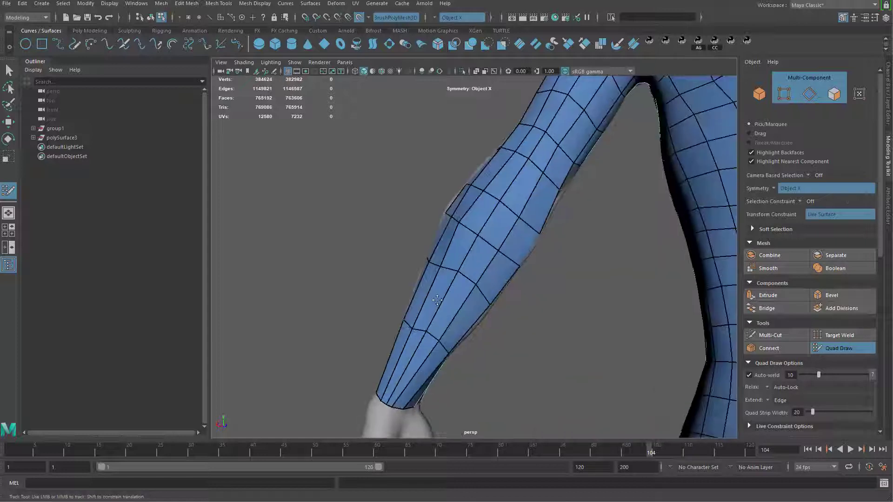
pyautogui.keyDown('alt'); pyautogui.moveTo(443, 275); pyautogui.dragTo(448, 263, button='middle'); pyautogui.keyUp('alt')
pyautogui.keyDown('shift'); pyautogui.moveTo(448, 264); pyautogui.dragTo(482, 277); pyautogui.keyUp('shift')
pyautogui.keyDown('shift'); pyautogui.moveTo(472, 179); pyautogui.dragTo(534, 234); pyautogui.keyUp('shift')
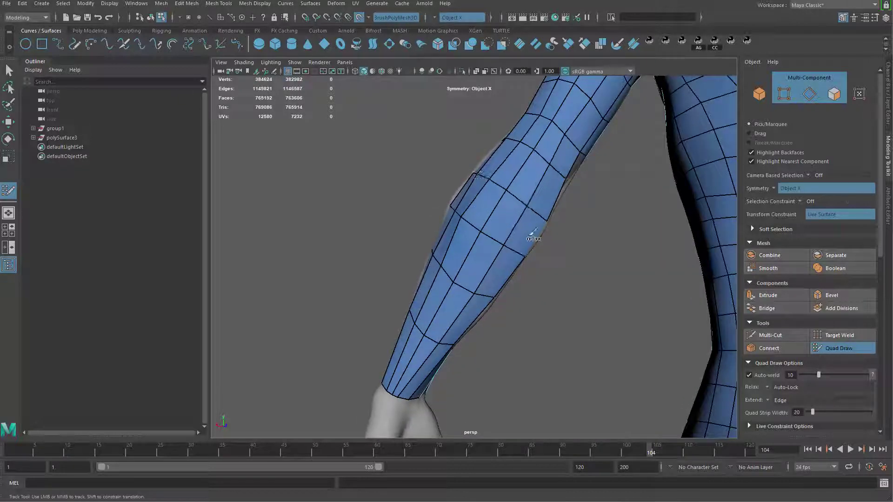
# - Examine how evenly the forearm's edge loops follow the reference arm from the front and back
pyautogui.keyDown('alt'); pyautogui.moveTo(364, 286); pyautogui.dragTo(500, 247); pyautogui.keyUp('alt')
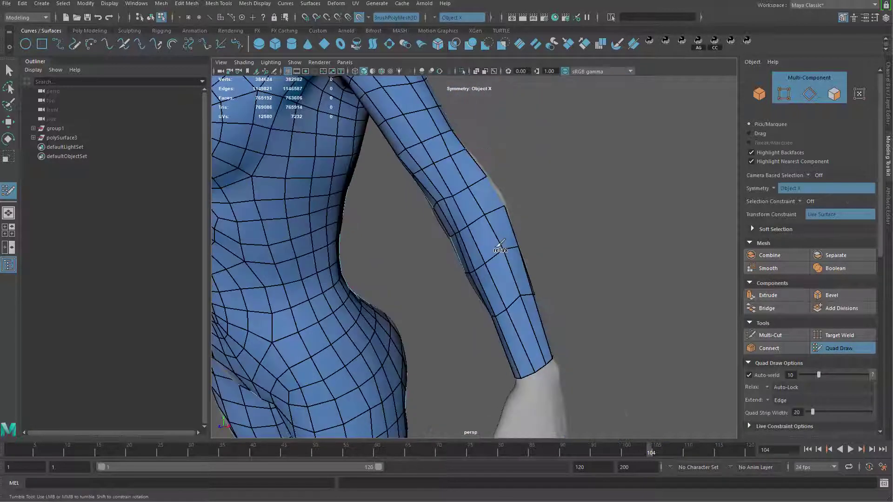
pyautogui.keyDown('alt'); pyautogui.moveTo(496, 328); pyautogui.dragTo(484, 325); pyautogui.keyUp('alt')
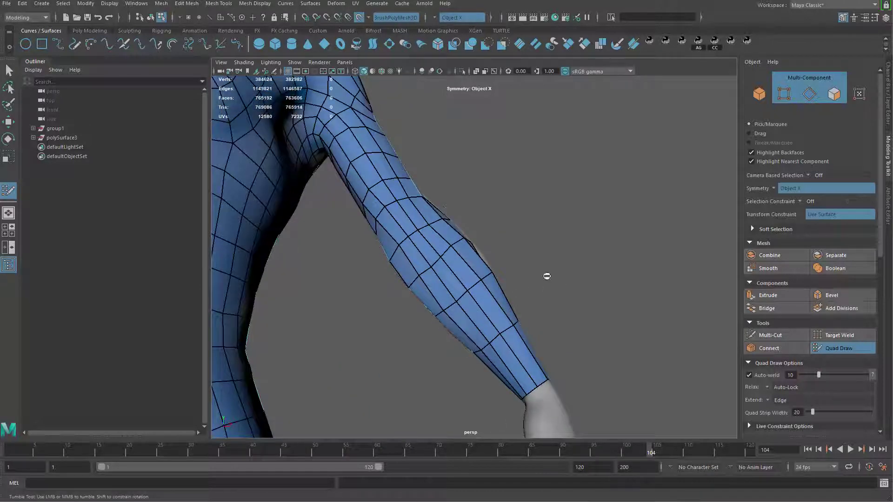
pyautogui.keyDown('alt'); pyautogui.moveTo(546, 277); pyautogui.dragTo(512, 236); pyautogui.keyUp('alt')
pyautogui.keyDown('alt'); pyautogui.moveTo(537, 255); pyautogui.dragTo(355, 192, button='right'); pyautogui.keyUp('alt')
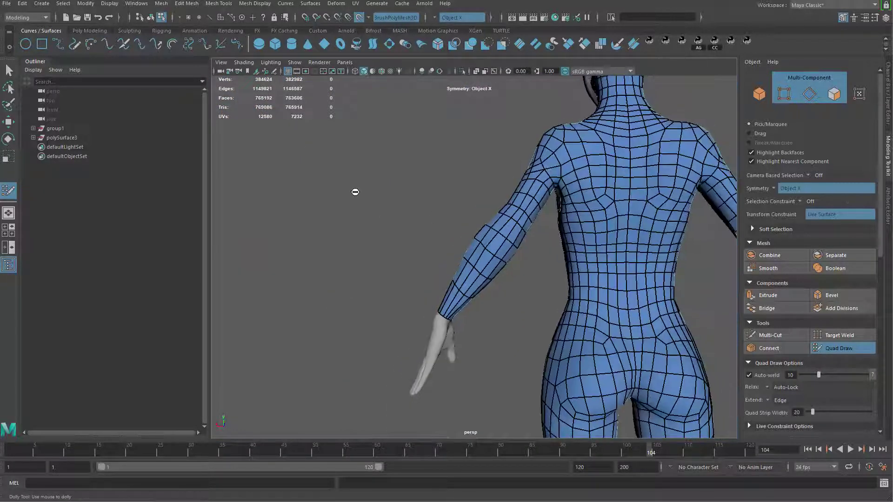
pyautogui.keyDown('alt'); pyautogui.moveTo(355, 191); pyautogui.dragTo(612, 393); pyautogui.keyUp('alt')
pyautogui.keyDown('alt'); pyautogui.moveTo(612, 392); pyautogui.dragTo(638, 466, button='right'); pyautogui.keyUp('alt')
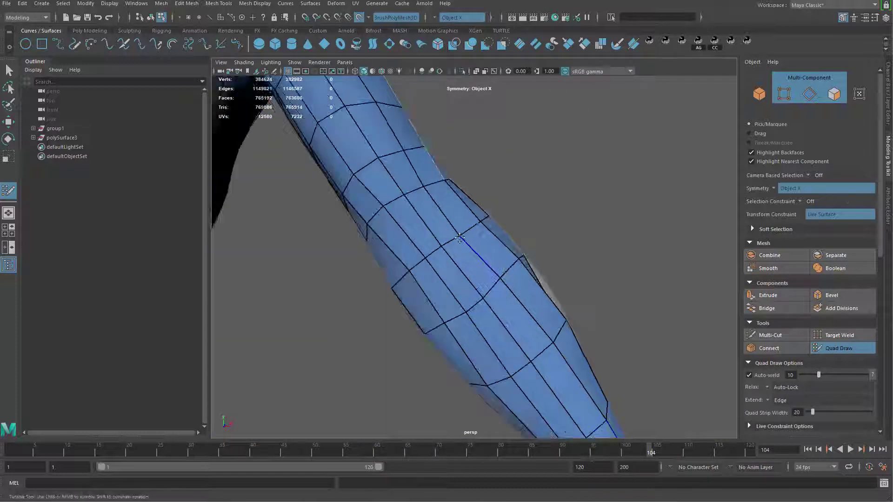
pyautogui.keyDown('alt'); pyautogui.moveTo(449, 259); pyautogui.dragTo(471, 265); pyautogui.keyUp('alt')
pyautogui.keyDown('alt'); pyautogui.moveTo(471, 266); pyautogui.dragTo(442, 273, button='right'); pyautogui.keyUp('alt')
pyautogui.keyDown('alt'); pyautogui.moveTo(442, 274); pyautogui.dragTo(566, 341); pyautogui.keyUp('alt')
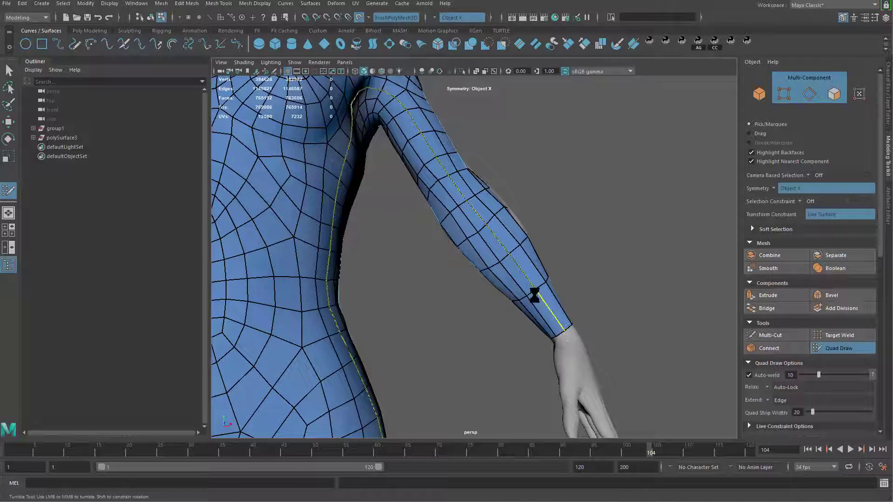
# - Delete the forearm edge loops and faces back to the elbow, keeping only a few faces beyond the upper arm's end
pyautogui.keyDown('ctrl'); pyautogui.keyDown('shift'); pyautogui.click(547, 316); pyautogui.keyUp('shift'); pyautogui.keyUp('ctrl')
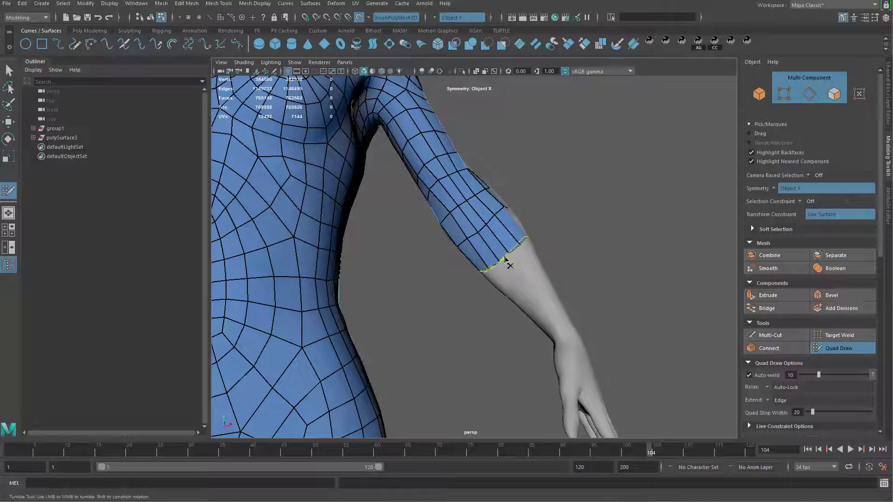
pyautogui.keyDown('ctrl'); pyautogui.keyDown('shift'); pyautogui.click(483, 229); pyautogui.keyUp('shift'); pyautogui.keyUp('ctrl')
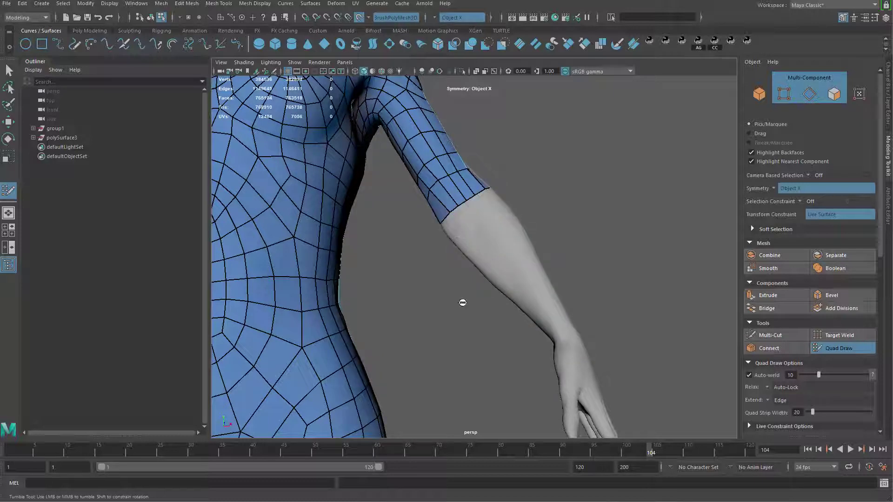
pyautogui.keyDown('alt'); pyautogui.moveTo(463, 303); pyautogui.dragTo(479, 327); pyautogui.keyUp('alt')
pyautogui.keyDown('alt'); pyautogui.moveTo(479, 327); pyautogui.dragTo(483, 282, button='right'); pyautogui.keyUp('alt')
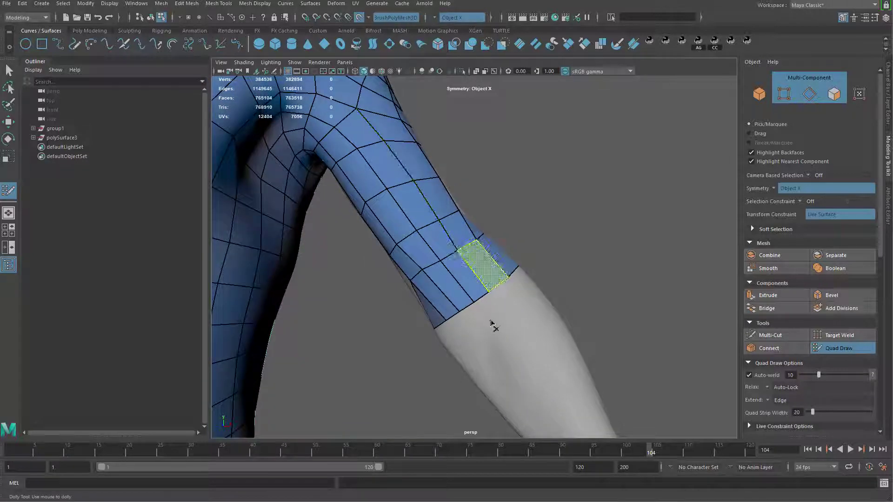
pyautogui.keyDown('ctrl'); pyautogui.keyDown('shift'); pyautogui.click(473, 281); pyautogui.keyUp('shift'); pyautogui.keyUp('ctrl')
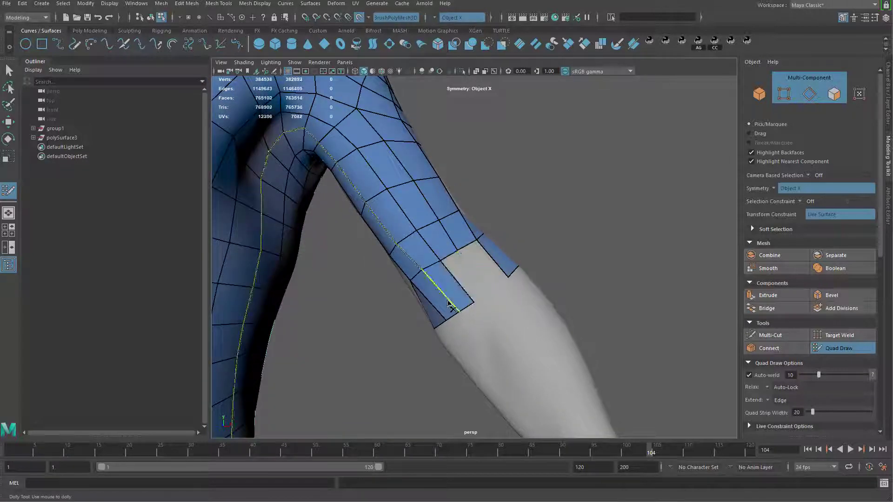
pyautogui.keyDown('ctrl'); pyautogui.keyDown('shift'); pyautogui.click(439, 305); pyautogui.keyUp('shift'); pyautogui.keyUp('ctrl')
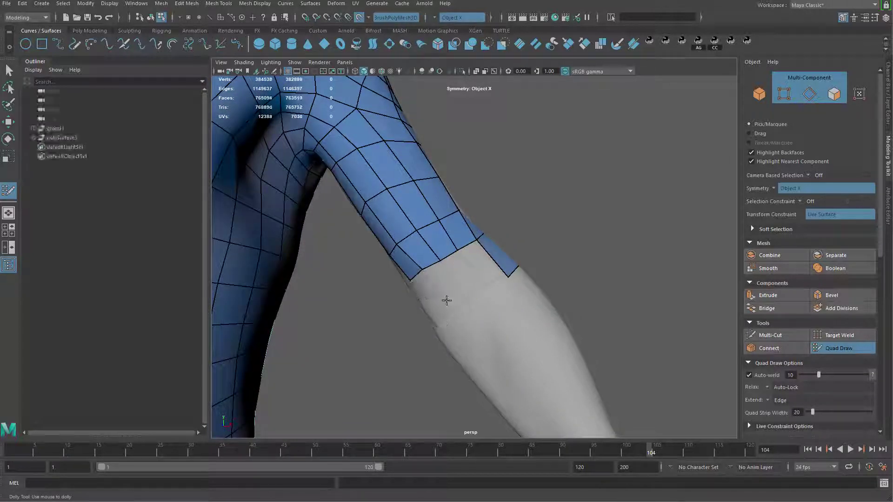
# - Try to fill a new quad below the elbow's open edge with Quad Draw
pyautogui.keyDown('alt'); pyautogui.moveTo(474, 266); pyautogui.dragTo(494, 279); pyautogui.keyUp('alt')
pyautogui.moveTo(434, 284)
pyautogui.keyDown('alt'); pyautogui.mouseDown()
pyautogui.moveTo(458, 289)
pyautogui.moveTo(441, 272)
pyautogui.mouseUp(); pyautogui.keyUp('alt')
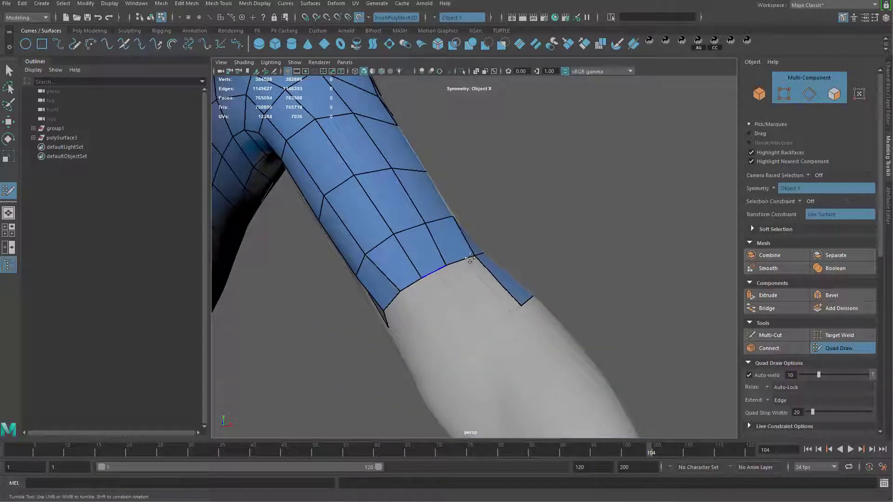
pyautogui.click(475, 321)
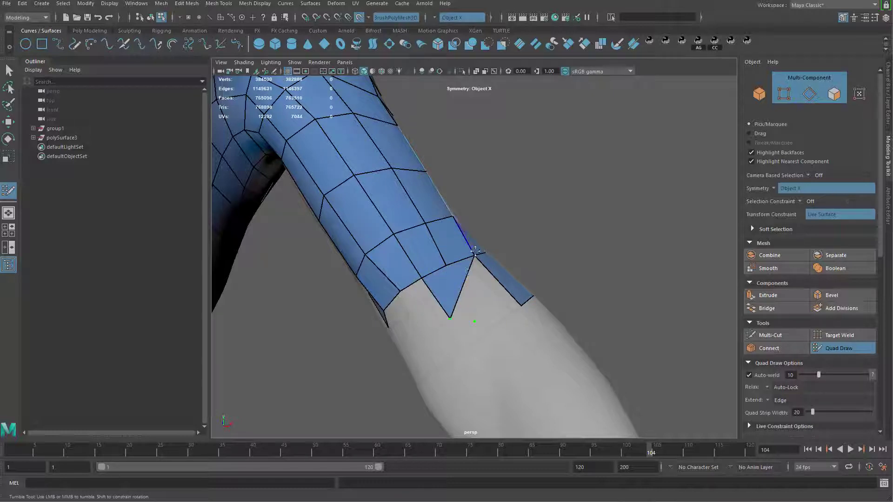
pyautogui.keyDown('alt'); pyautogui.moveTo(461, 290); pyautogui.dragTo(471, 295); pyautogui.keyUp('alt')
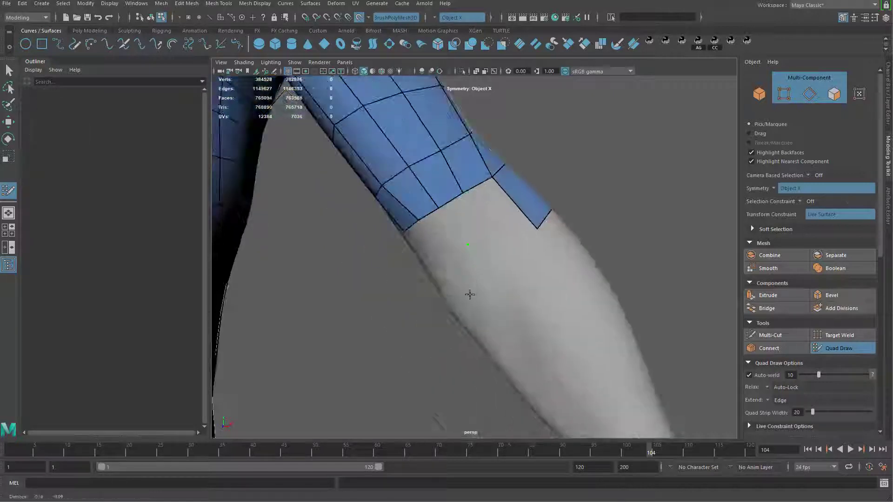
# - Exit Quad Draw and isolate the body's retopology mesh
pyautogui.scroll(-5, 460, 235)
pyautogui.keyDown('alt'); pyautogui.moveTo(464, 240); pyautogui.dragTo(490, 273, button='middle'); pyautogui.keyUp('alt')
pyautogui.keyDown('alt'); pyautogui.moveTo(480, 271); pyautogui.dragTo(508, 205); pyautogui.keyUp('alt')
pyautogui.press('q')
pyautogui.press('F8')
pyautogui.scroll(-5, 437, 325)
pyautogui.hotkey('ctrl', '1')
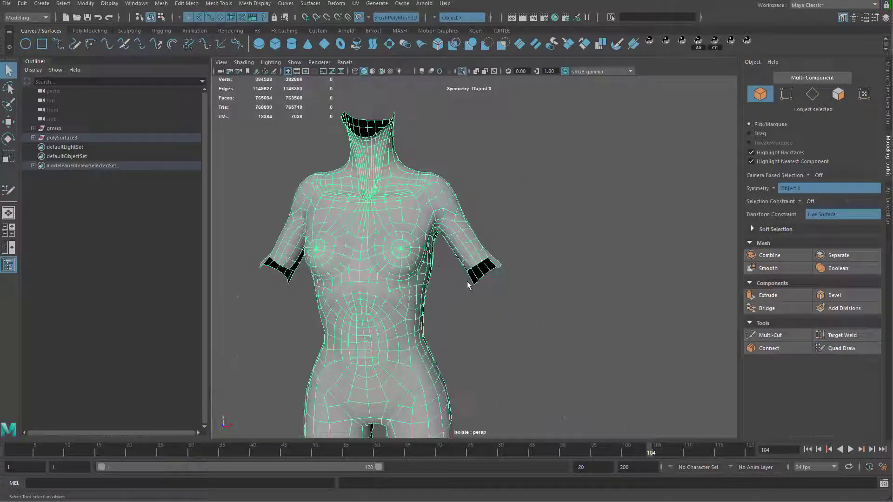
# - Select the face rings of the upper arm from just below the armpit down to the open elbow edge
pyautogui.scroll(5, 515, 339)
pyautogui.keyDown('alt'); pyautogui.moveTo(469, 283); pyautogui.dragTo(510, 295, button='middle'); pyautogui.keyUp('alt')
pyautogui.scroll(4, 510, 295)
pyautogui.press('F11')
pyautogui.click(478, 267)
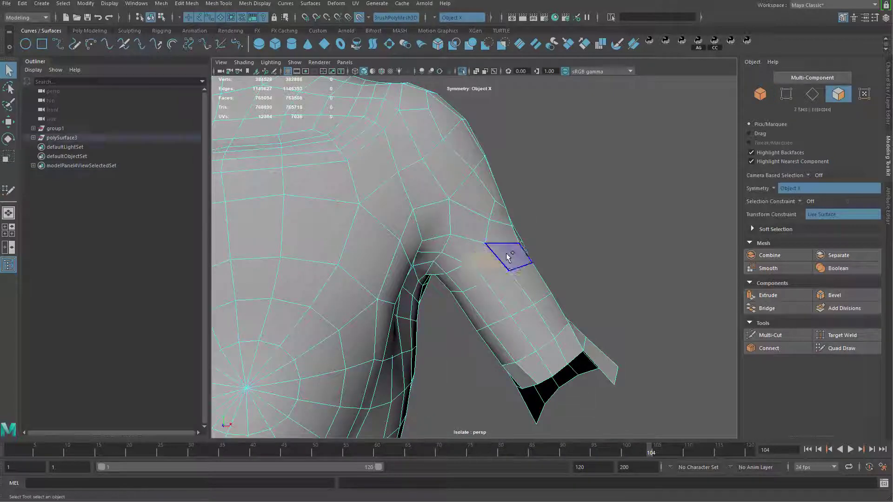
pyautogui.keyDown('alt'); pyautogui.moveTo(548, 283); pyautogui.dragTo(510, 264); pyautogui.keyUp('alt')
pyautogui.keyDown('shift'); pyautogui.click(508, 260); pyautogui.keyUp('shift')
pyautogui.keyDown('shift'); pyautogui.doubleClick(498, 267); pyautogui.keyUp('shift')
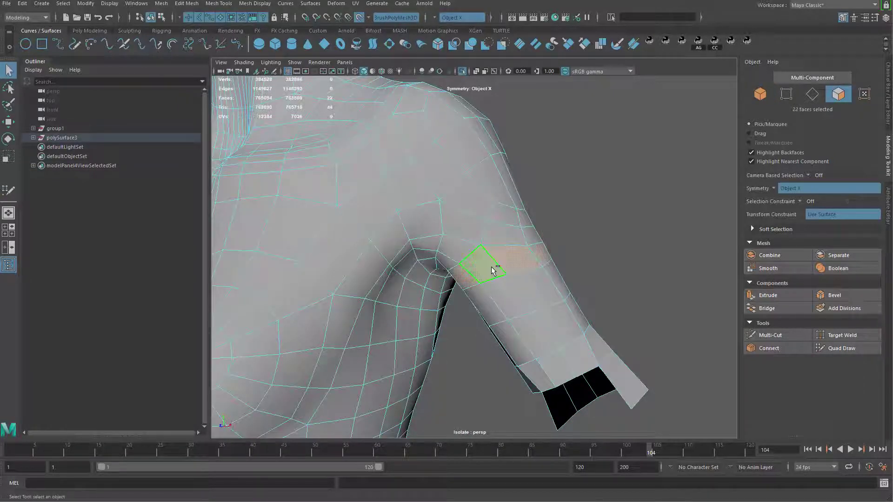
pyautogui.keyDown('alt'); pyautogui.moveTo(530, 332); pyautogui.dragTo(496, 291, button='right'); pyautogui.keyUp('alt')
pyautogui.keyDown('shift'); pyautogui.moveTo(482, 281); pyautogui.dragTo(669, 440); pyautogui.keyUp('shift')
# - Extract the selected arm faces from the body mesh
pyautogui.keyDown('alt'); pyautogui.moveTo(569, 356); pyautogui.dragTo(534, 285); pyautogui.keyUp('alt')
pyautogui.keyDown('shift'); pyautogui.rightClick(529, 275); pyautogui.keyUp('shift')
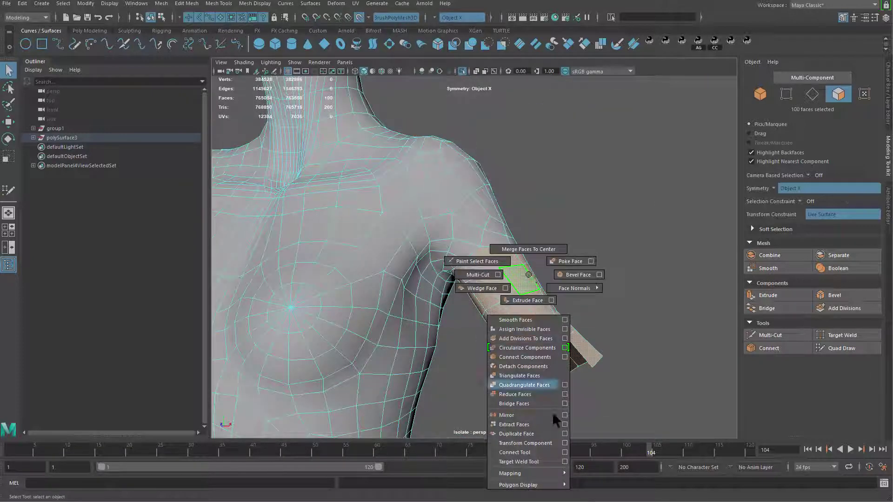
pyautogui.click(546, 422)
pyautogui.keyDown('alt'); pyautogui.moveTo(539, 314); pyautogui.dragTo(534, 278, button='right'); pyautogui.keyUp('alt')
pyautogui.press('q')
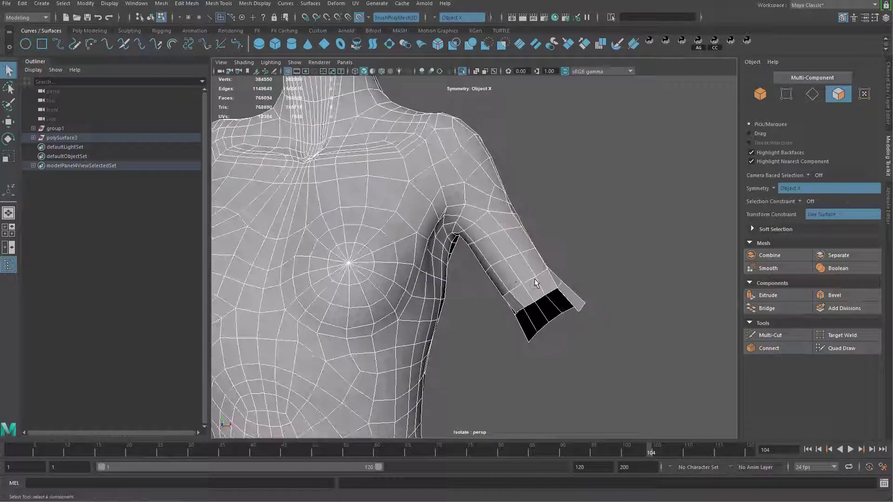
# - Switch to object selection and select one extracted arm sleeve
pyautogui.press('F8')
pyautogui.click(577, 279)
pyautogui.click(548, 303)
pyautogui.keyDown('alt'); pyautogui.moveTo(548, 303); pyautogui.dragTo(573, 274); pyautogui.keyUp('alt')
pyautogui.click(572, 269)
pyautogui.click(519, 278)
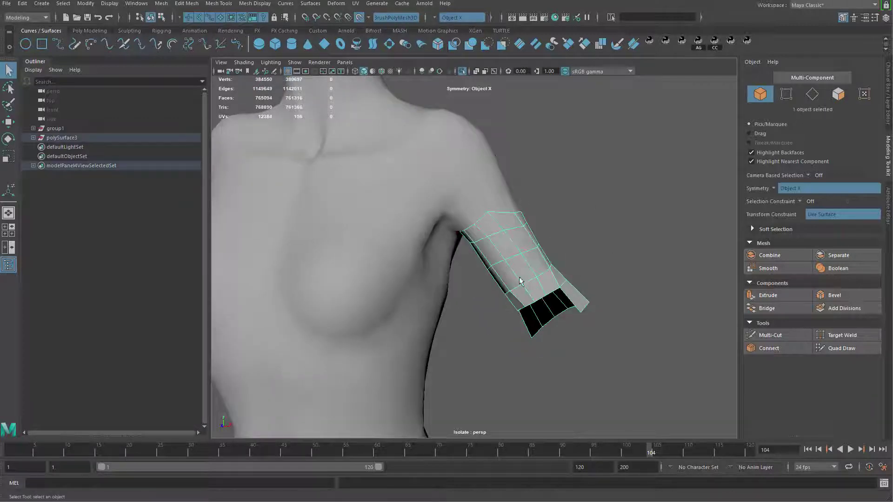
pyautogui.keyDown('shift'); pyautogui.moveTo(525, 258); pyautogui.dragTo(600, 267, button='right'); pyautogui.keyUp('shift')
pyautogui.click(546, 349)
pyautogui.click(542, 303)
pyautogui.keyDown('alt'); pyautogui.moveTo(542, 302); pyautogui.dragTo(475, 301, button='right'); pyautogui.keyUp('alt')
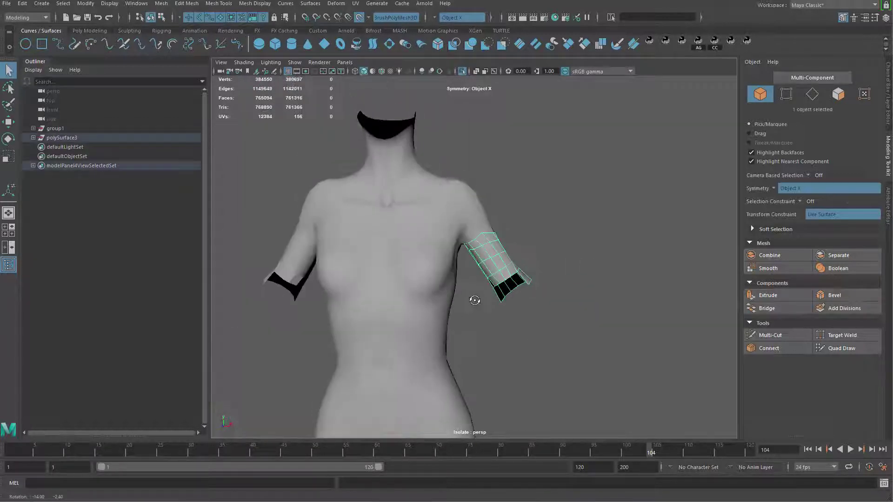
# - Add the opposite arm's sleeve to the selection and combine both sleeves into one mesh
pyautogui.keyDown('alt'); pyautogui.moveTo(475, 301); pyautogui.dragTo(454, 300); pyautogui.keyUp('alt')
pyautogui.keyDown('shift'); pyautogui.click(300, 289); pyautogui.keyUp('shift')
pyautogui.keyDown('shift'); pyautogui.moveTo(600, 206); pyautogui.dragTo(599, 375, button='right'); pyautogui.keyUp('shift')
pyautogui.keyDown('alt'); pyautogui.moveTo(560, 345); pyautogui.dragTo(558, 309, button='middle'); pyautogui.keyUp('alt')
pyautogui.keyDown('alt'); pyautogui.moveTo(558, 309); pyautogui.dragTo(576, 302, button='right'); pyautogui.keyUp('alt')
pyautogui.keyDown('alt'); pyautogui.moveTo(576, 302); pyautogui.dragTo(559, 302); pyautogui.keyUp('alt')
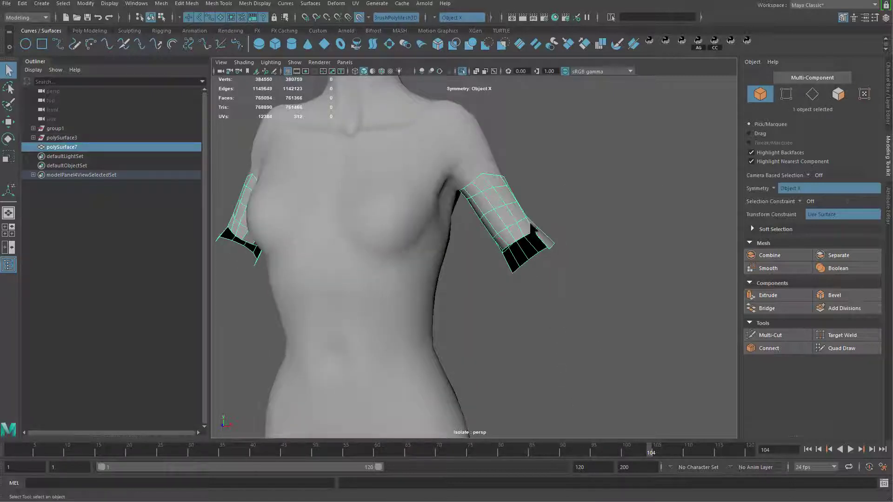
# - Start Quad Draw on the combined sleeves and bring the reference body back into view
pyautogui.keyDown('shift'); pyautogui.moveTo(531, 223); pyautogui.dragTo(607, 247, button='right'); pyautogui.keyUp('shift')
pyautogui.click(640, 163)
pyautogui.click(535, 235)
pyautogui.keyDown('alt'); pyautogui.moveTo(531, 321); pyautogui.dragTo(544, 329, button='middle'); pyautogui.keyUp('alt')
pyautogui.keyDown('alt'); pyautogui.moveTo(544, 328); pyautogui.dragTo(565, 317, button='right'); pyautogui.keyUp('alt')
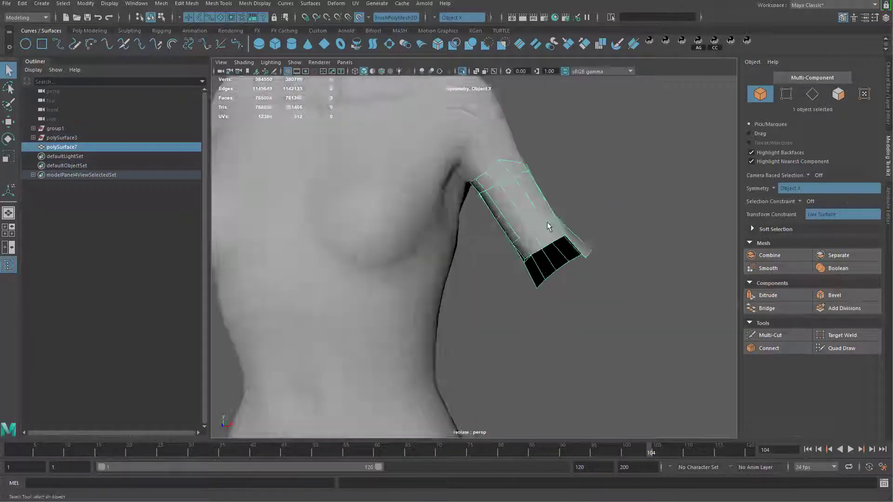
pyautogui.keyDown('shift'); pyautogui.moveTo(545, 225); pyautogui.dragTo(557, 343, button='right'); pyautogui.keyUp('shift')
pyautogui.keyDown('shift'); pyautogui.moveTo(541, 227); pyautogui.dragTo(549, 441, button='right'); pyautogui.keyUp('shift')
pyautogui.keyDown('alt'); pyautogui.moveTo(532, 323); pyautogui.dragTo(532, 295); pyautogui.keyUp('alt')
pyautogui.hotkey('ctrl', '1')
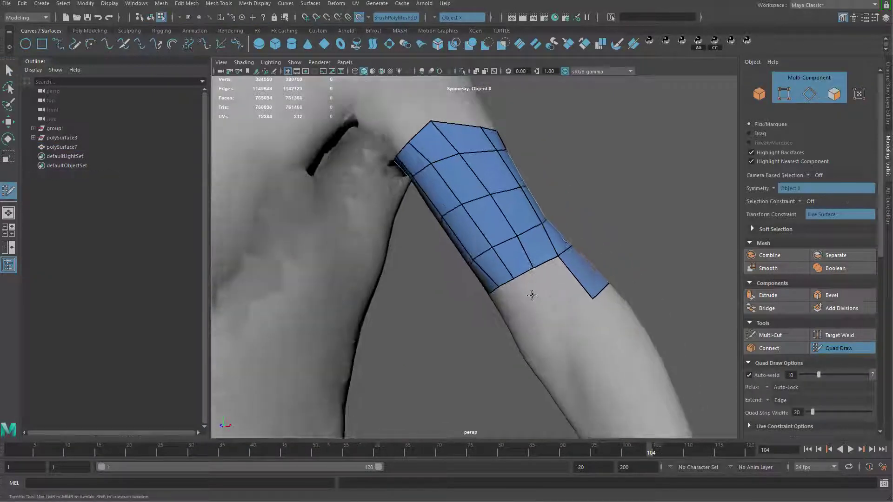
pyautogui.keyDown('shift'); pyautogui.click(548, 286); pyautogui.keyUp('shift')
pyautogui.keyDown('alt'); pyautogui.moveTo(548, 286); pyautogui.dragTo(543, 242, button='middle'); pyautogui.keyUp('alt')
pyautogui.keyDown('alt'); pyautogui.moveTo(543, 242); pyautogui.dragTo(572, 242, button='right'); pyautogui.keyUp('alt')
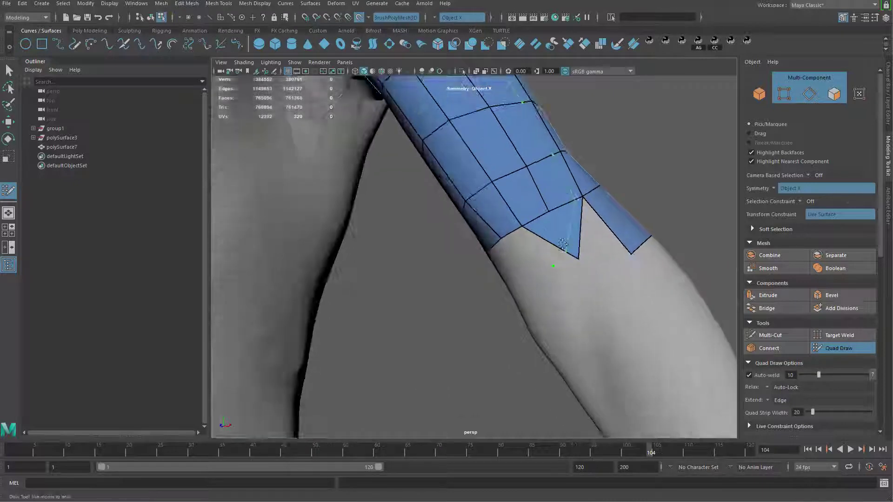
pyautogui.hotkey('ctrl', 'z')
# - Build a curved strip of quads around the inner elbow, connecting it to the sleeve's lower edge and adjusting its corner vertices
pyautogui.keyDown('alt'); pyautogui.moveTo(556, 257); pyautogui.dragTo(567, 263); pyautogui.keyUp('alt')
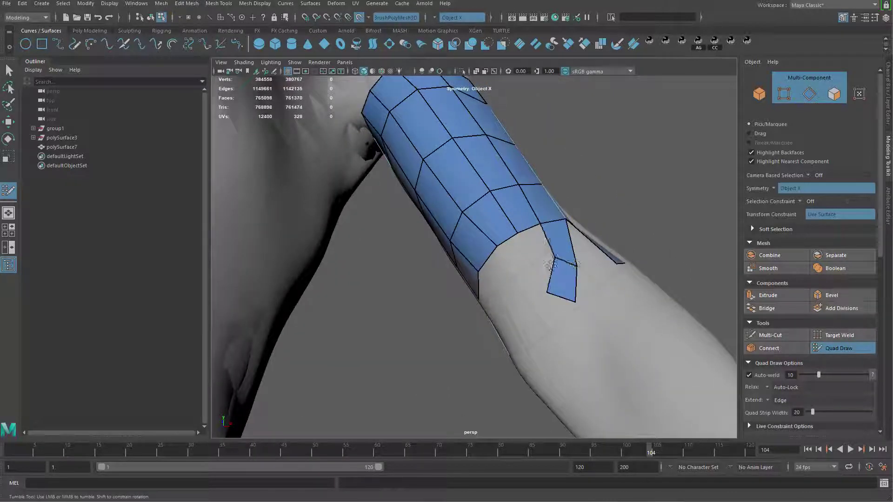
pyautogui.keyDown('alt'); pyautogui.moveTo(550, 265); pyautogui.dragTo(539, 291, button='middle'); pyautogui.keyUp('alt')
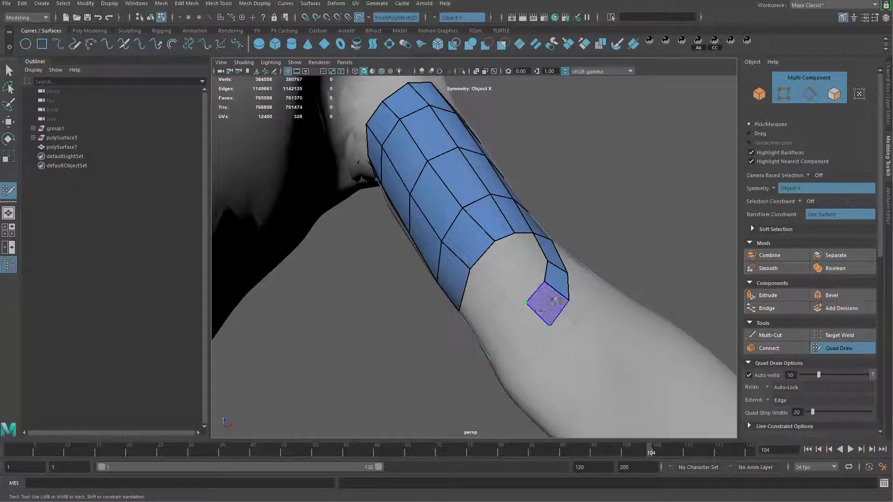
pyautogui.keyDown('alt'); pyautogui.moveTo(499, 326); pyautogui.dragTo(502, 301, button='middle'); pyautogui.keyUp('alt')
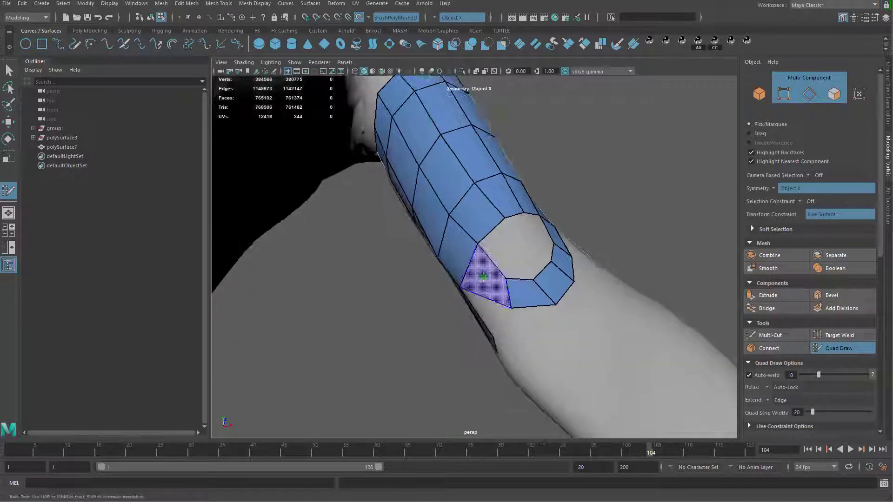
pyautogui.keyDown('alt'); pyautogui.moveTo(495, 299); pyautogui.dragTo(544, 317); pyautogui.keyUp('alt')
pyautogui.keyDown('alt'); pyautogui.moveTo(544, 316); pyautogui.dragTo(623, 356, button='right'); pyautogui.keyUp('alt')
pyautogui.keyDown('shift'); pyautogui.click(496, 298); pyautogui.keyUp('shift')
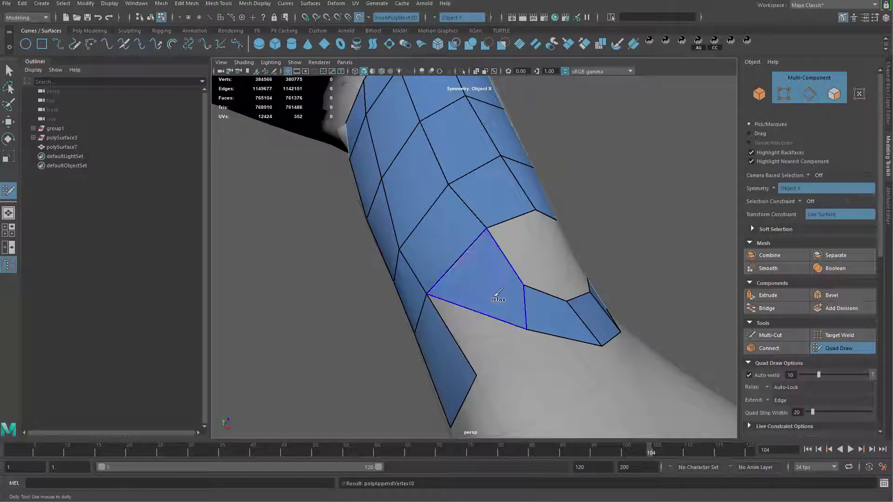
pyautogui.moveTo(527, 330); pyautogui.dragTo(505, 334)
pyautogui.moveTo(566, 301)
pyautogui.keyDown('alt'); pyautogui.mouseDown()
pyautogui.moveTo(527, 339)
pyautogui.moveTo(524, 285)
pyautogui.moveTo(540, 283)
pyautogui.moveTo(546, 252)
pyautogui.mouseUp(); pyautogui.keyUp('alt')
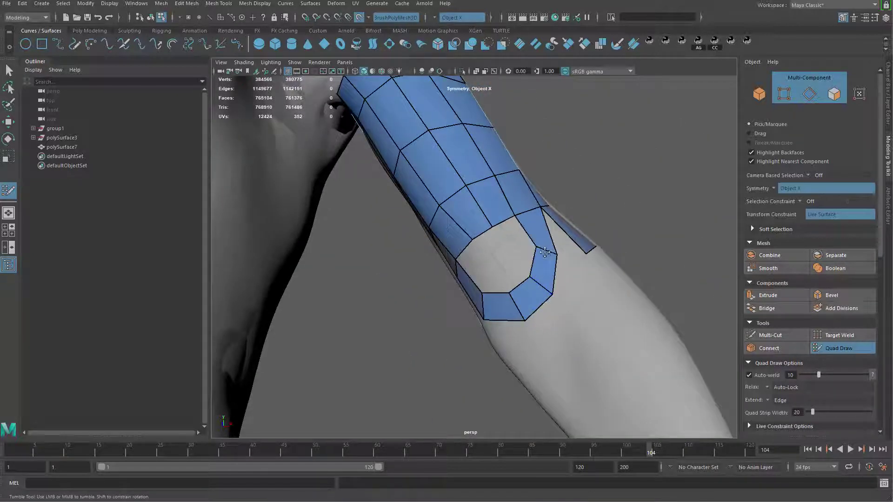
pyautogui.keyDown('alt'); pyautogui.moveTo(539, 251); pyautogui.dragTo(520, 273, button='middle'); pyautogui.keyUp('alt')
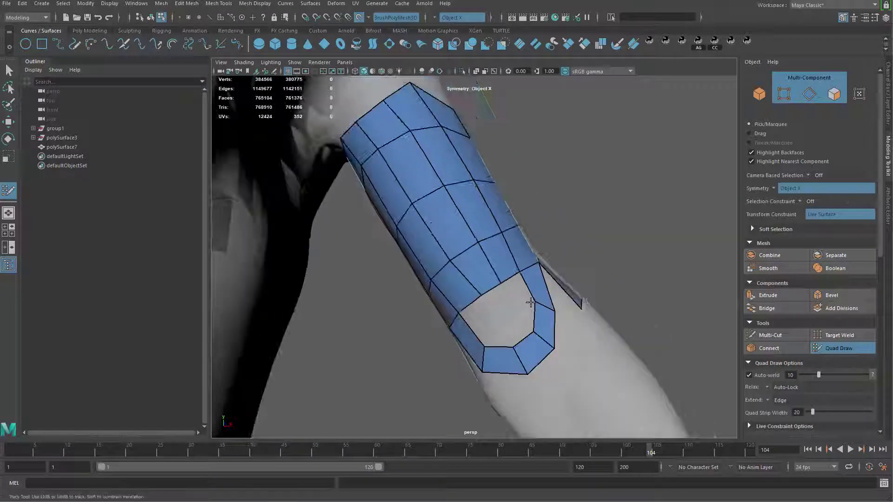
pyautogui.keyDown('alt'); pyautogui.moveTo(520, 273); pyautogui.dragTo(511, 234); pyautogui.keyUp('alt')
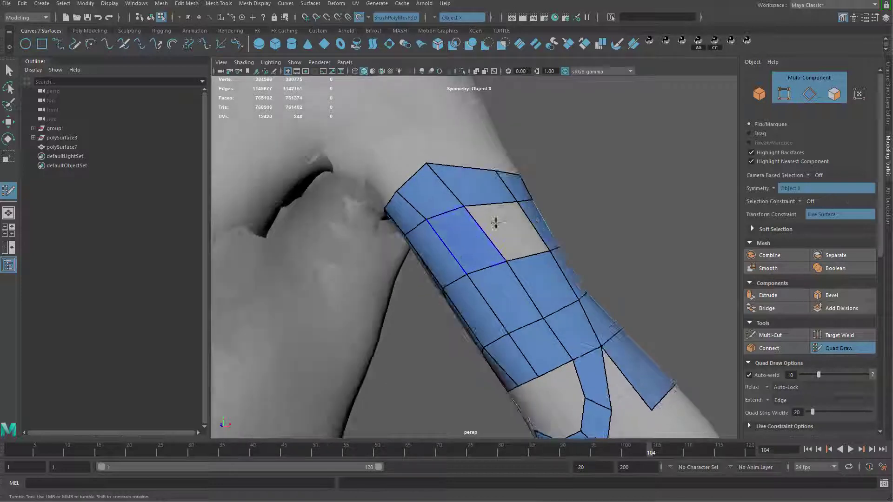
pyautogui.keyDown('ctrl'); pyautogui.keyDown('shift'); pyautogui.click(491, 195); pyautogui.keyUp('shift'); pyautogui.keyUp('ctrl')
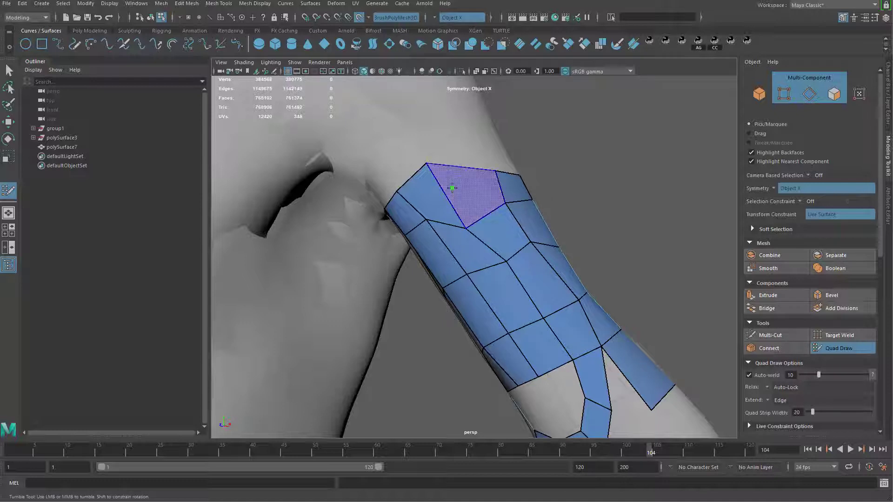
pyautogui.keyDown('ctrl'); pyautogui.keyDown('shift'); pyautogui.click(512, 222); pyautogui.keyUp('shift'); pyautogui.keyUp('ctrl')
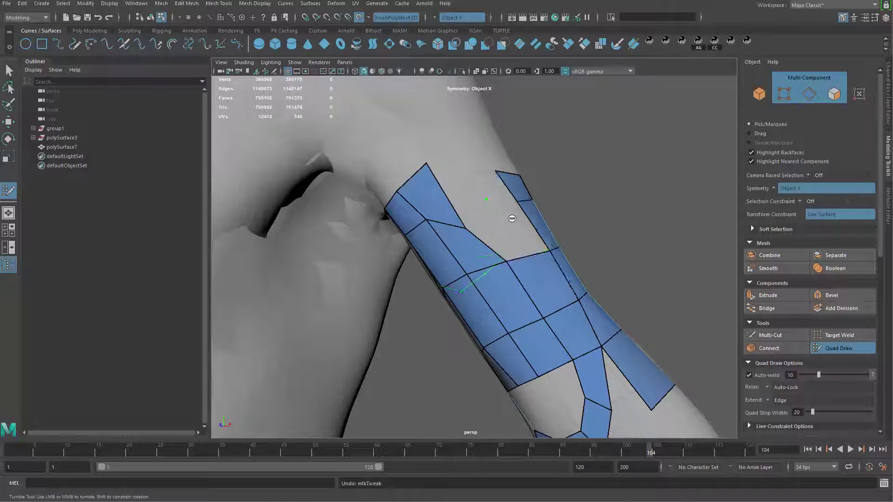
pyautogui.moveTo(434, 168); pyautogui.dragTo(468, 189)
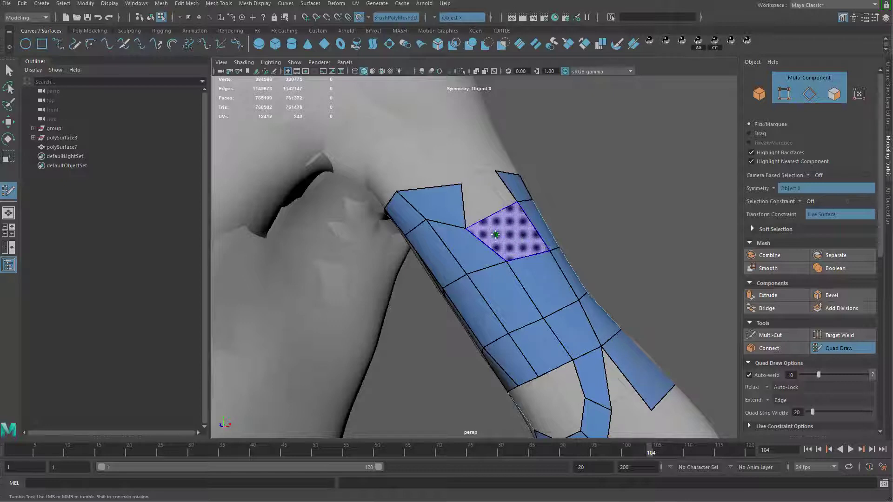
pyautogui.moveTo(546, 250); pyautogui.dragTo(515, 232)
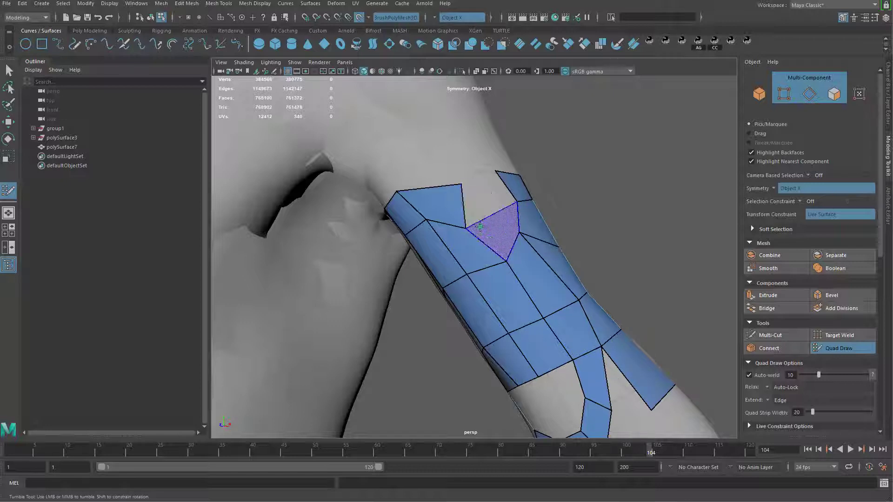
pyautogui.hotkey('ctrl', 'z')
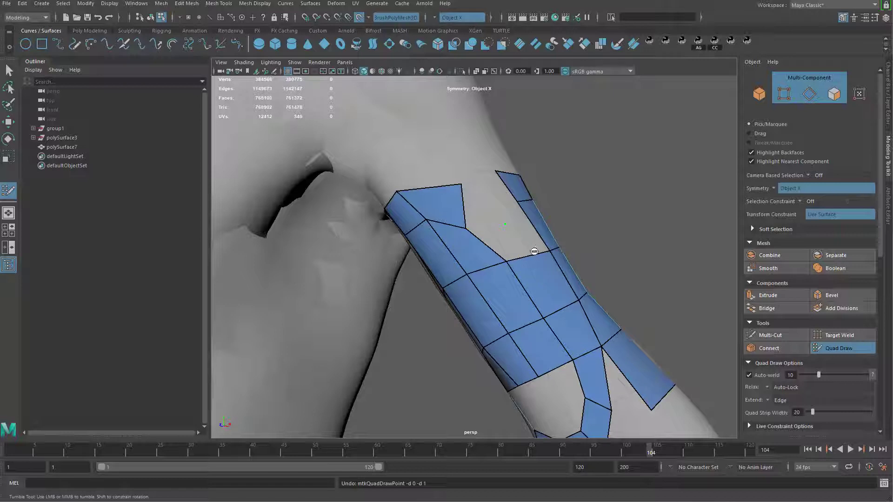
pyautogui.hotkey('ctrl', 'z')
pyautogui.hotkey('ctrl', 'z')
pyautogui.hotkey('ctrl', 'z')
pyautogui.hotkey('ctrl', 'z')
# - Leave Quad Draw, select the retopologized body mesh together with the combined arm sleeves, and isolate both
pyautogui.keyDown('alt'); pyautogui.moveTo(535, 257); pyautogui.dragTo(494, 267, button='right'); pyautogui.keyUp('alt')
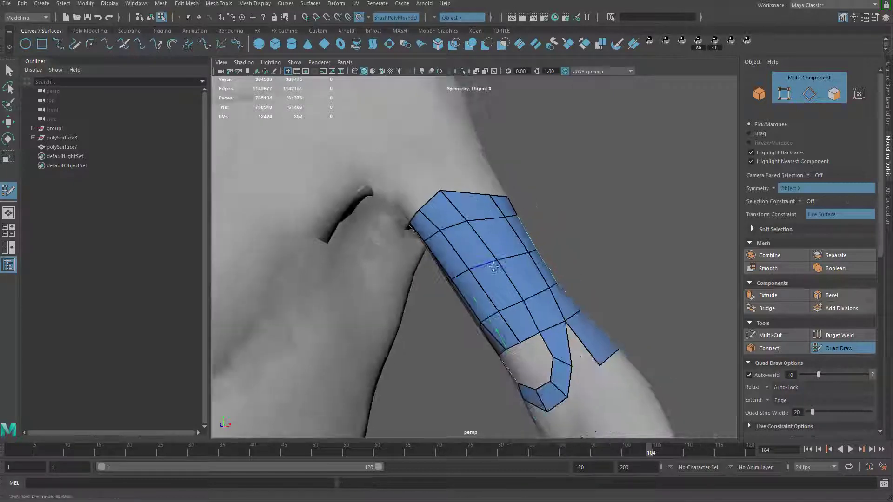
pyautogui.moveTo(494, 267)
pyautogui.keyDown('alt'); pyautogui.mouseDown()
pyautogui.moveTo(554, 271)
pyautogui.moveTo(545, 278)
pyautogui.mouseUp(); pyautogui.keyUp('alt')
pyautogui.keyDown('alt'); pyautogui.moveTo(546, 278); pyautogui.dragTo(504, 270, button='right'); pyautogui.keyUp('alt')
pyautogui.press('q')
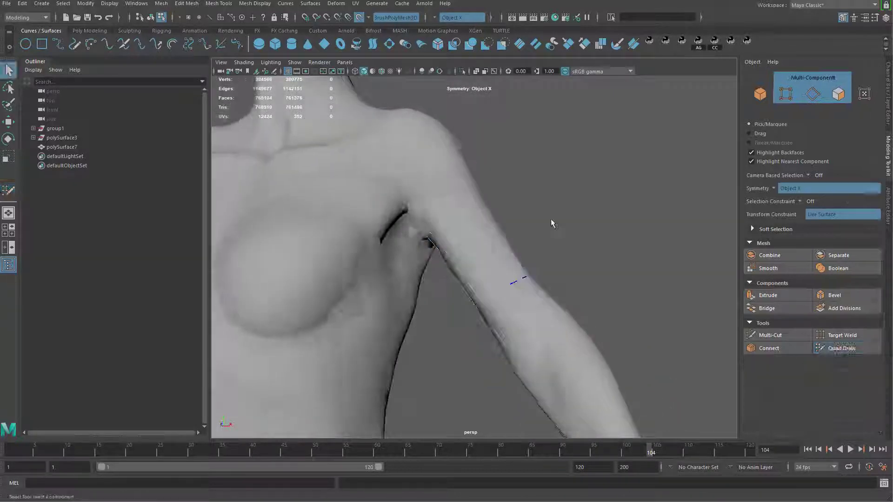
pyautogui.press('F8')
pyautogui.keyDown('alt'); pyautogui.moveTo(482, 341); pyautogui.dragTo(458, 297, button='right'); pyautogui.keyUp('alt')
pyautogui.keyDown('alt'); pyautogui.moveTo(458, 298); pyautogui.dragTo(550, 279); pyautogui.keyUp('alt')
pyautogui.click(491, 213)
pyautogui.hotkey('ctrl', '1')
pyautogui.keyDown('alt'); pyautogui.moveTo(480, 252); pyautogui.dragTo(521, 240, button='right'); pyautogui.keyUp('alt')
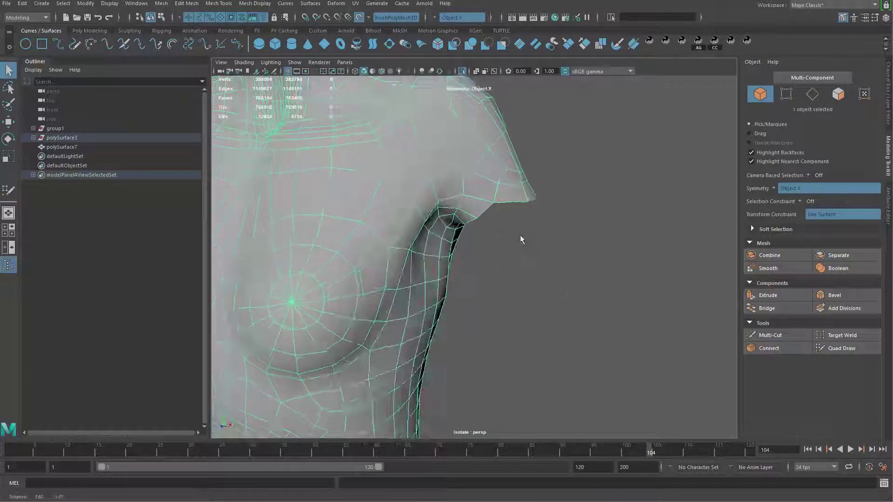
pyautogui.hotkey('ctrl', '1')
pyautogui.keyDown('shift'); pyautogui.click(551, 271); pyautogui.keyUp('shift')
pyautogui.hotkey('ctrl', '1')
pyautogui.keyDown('alt'); pyautogui.moveTo(540, 259); pyautogui.dragTo(547, 247); pyautogui.keyUp('alt')
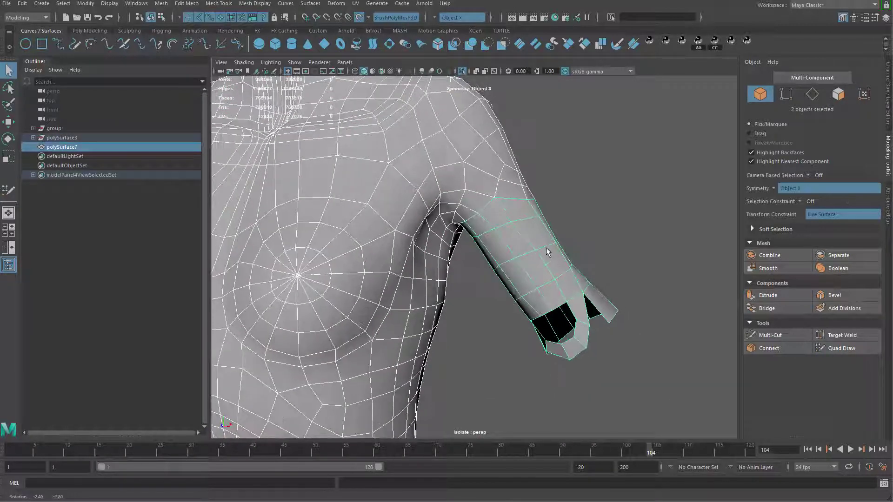
# - Restart Quad Draw on the arm sleeves with the isolated body mesh as a guide
pyautogui.keyDown('alt'); pyautogui.moveTo(594, 199); pyautogui.dragTo(542, 225, button='right'); pyautogui.keyUp('alt')
pyautogui.click(605, 196)
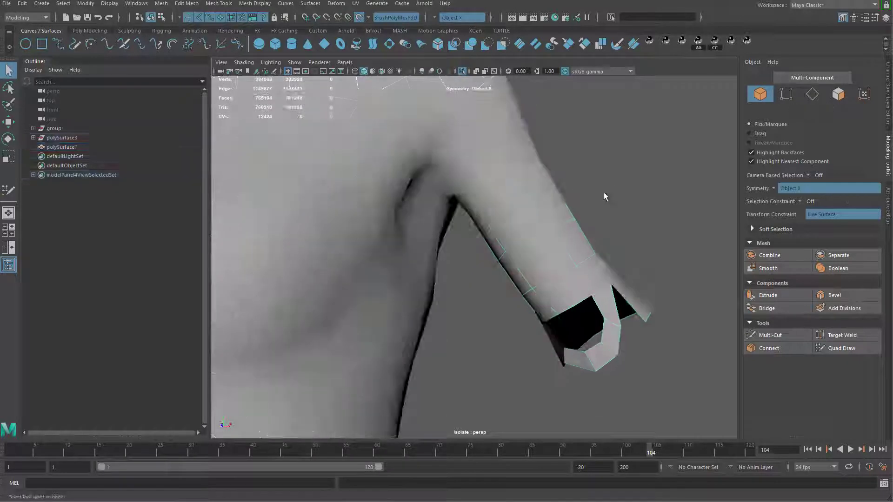
pyautogui.hotkey('ctrl', 'z')
pyautogui.keyDown('shift'); pyautogui.moveTo(610, 167); pyautogui.dragTo(621, 381, button='right'); pyautogui.keyUp('shift')
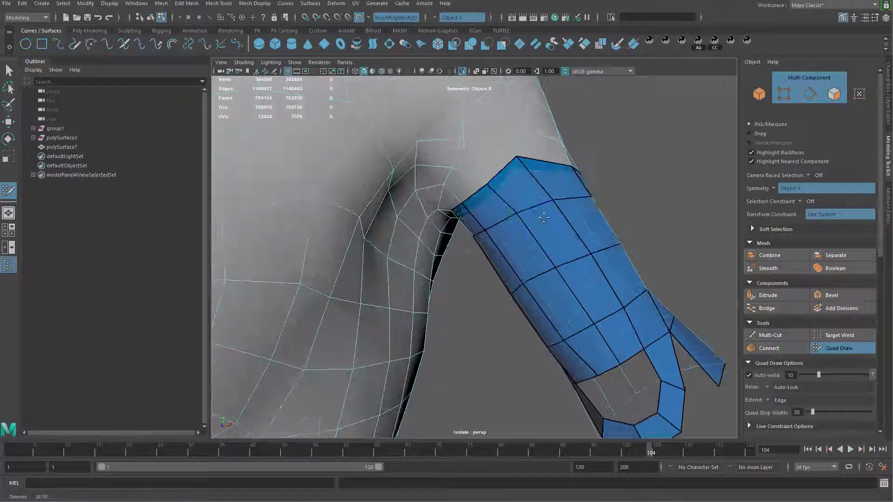
# - Delete upper-arm faces below the sleeve's shoulder edge and rebuild quads there to start a rerouted edge loop
pyautogui.moveTo(544, 217)
pyautogui.keyDown('alt'); pyautogui.mouseDown()
pyautogui.moveTo(490, 240)
pyautogui.moveTo(511, 235)
pyautogui.mouseUp(); pyautogui.keyUp('alt')
pyautogui.keyDown('ctrl'); pyautogui.keyDown('shift'); pyautogui.click(538, 229); pyautogui.keyUp('shift'); pyautogui.keyUp('ctrl')
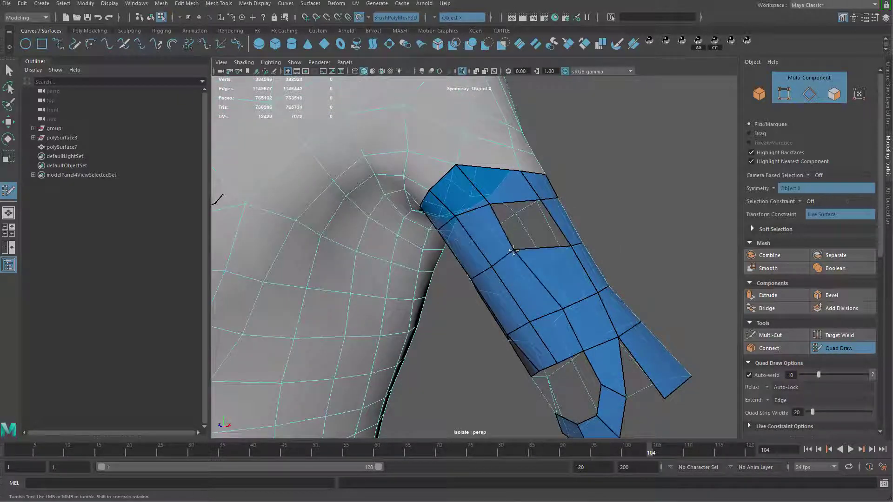
pyautogui.keyDown('alt'); pyautogui.moveTo(504, 317); pyautogui.dragTo(504, 238); pyautogui.keyUp('alt')
pyautogui.hotkey('ctrl', 'z')
pyautogui.keyDown('ctrl'); pyautogui.keyDown('shift'); pyautogui.click(445, 283); pyautogui.keyUp('shift'); pyautogui.keyUp('ctrl')
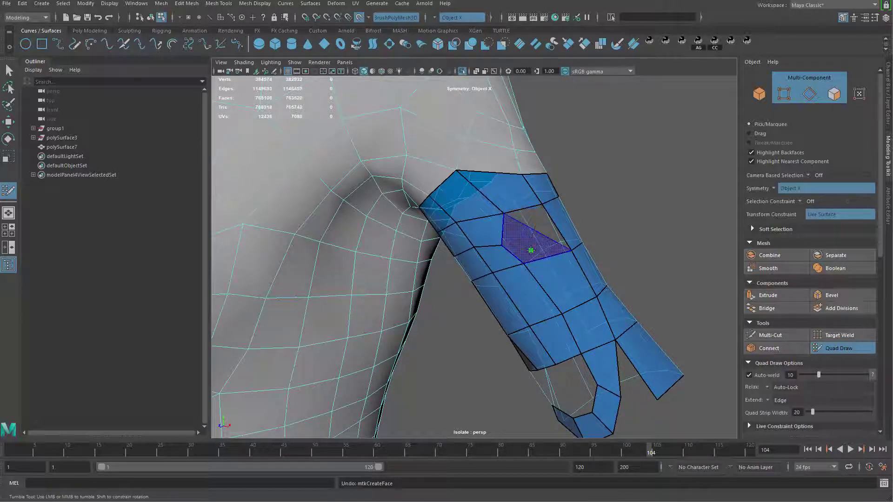
# - Fill the open gap on the underside of the upper arm with new quads
pyautogui.keyDown('alt'); pyautogui.moveTo(485, 327); pyautogui.dragTo(558, 242); pyautogui.keyUp('alt')
pyautogui.keyDown('alt'); pyautogui.moveTo(445, 300); pyautogui.dragTo(471, 300, button='right'); pyautogui.keyUp('alt')
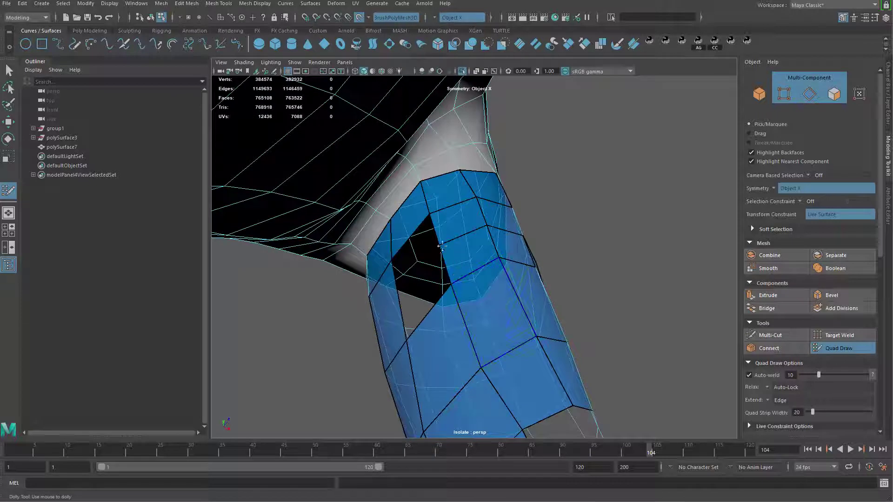
pyautogui.keyDown('shift'); pyautogui.click(416, 321); pyautogui.keyUp('shift')
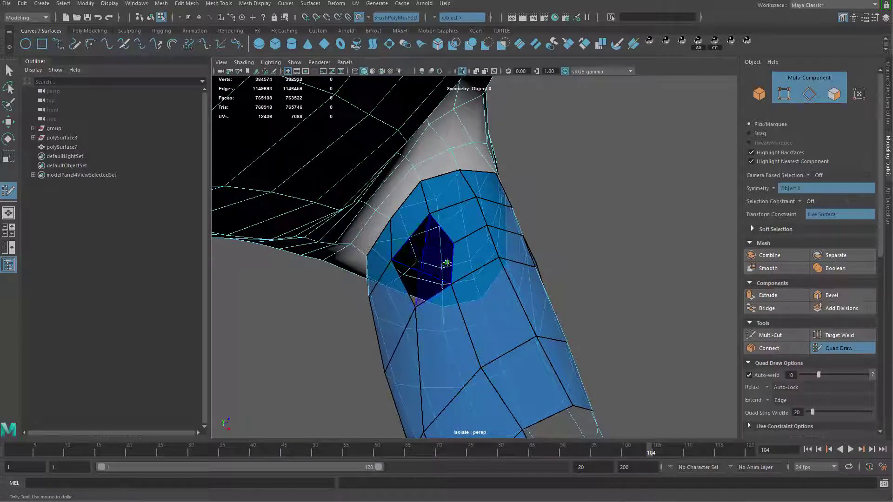
pyautogui.keyDown('shift'); pyautogui.click(447, 262); pyautogui.keyUp('shift')
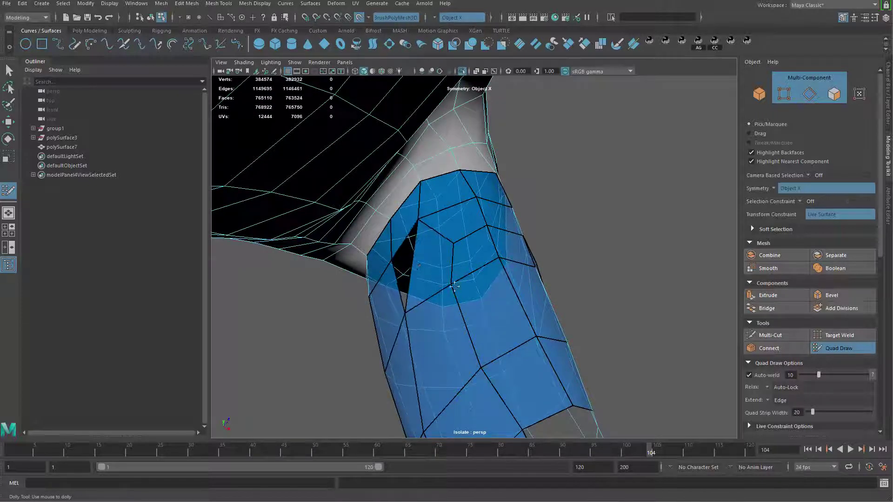
# - Remove the old faces below the shoulder band around the upper arm's outer side to make room for rerouted quads
pyautogui.keyDown('alt'); pyautogui.moveTo(541, 289); pyautogui.dragTo(506, 262); pyautogui.keyUp('alt')
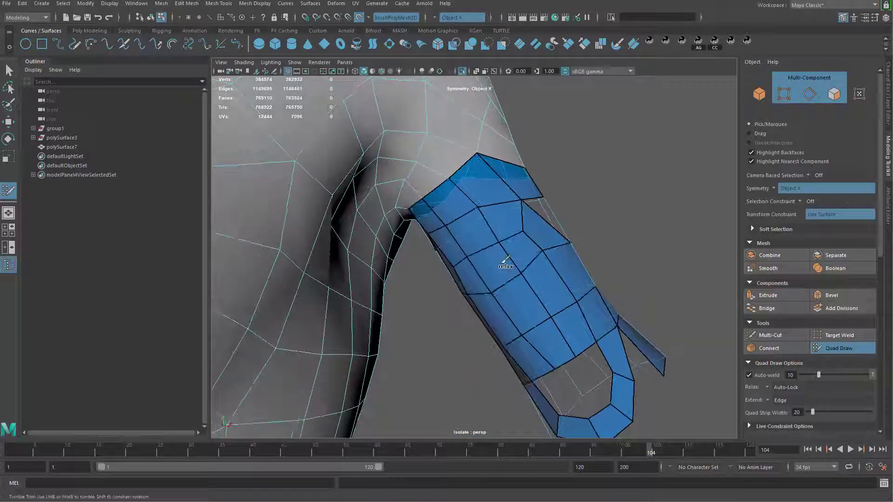
pyautogui.keyDown('alt'); pyautogui.moveTo(546, 296); pyautogui.dragTo(480, 236); pyautogui.keyUp('alt')
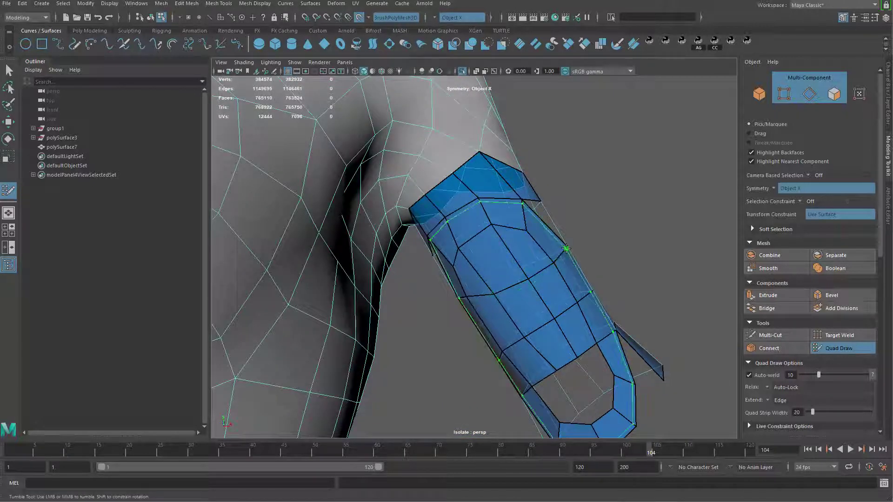
pyautogui.moveTo(537, 252)
pyautogui.keyDown('alt'); pyautogui.mouseDown()
pyautogui.moveTo(498, 226)
pyautogui.moveTo(506, 191)
pyautogui.moveTo(556, 254)
pyautogui.moveTo(553, 232)
pyautogui.moveTo(558, 249)
pyautogui.moveTo(594, 240)
pyautogui.moveTo(535, 203)
pyautogui.mouseUp(); pyautogui.keyUp('alt')
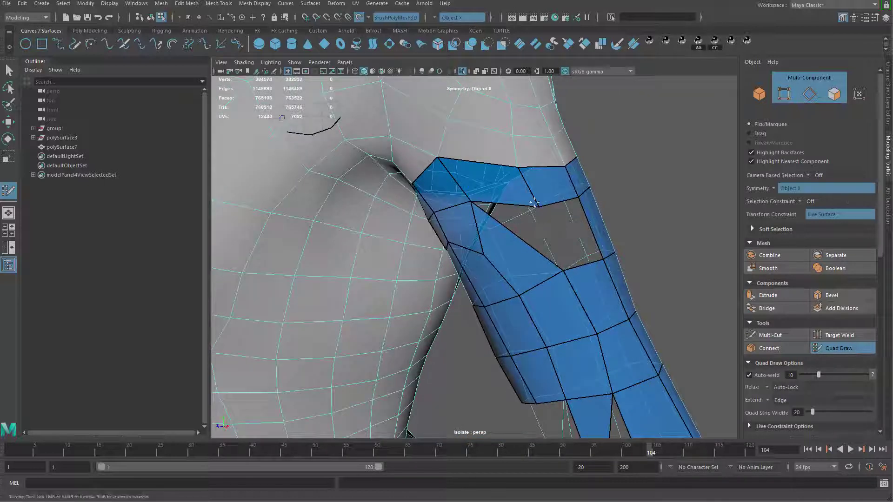
pyautogui.moveTo(580, 234)
pyautogui.keyDown('alt'); pyautogui.mouseDown()
pyautogui.moveTo(474, 240)
pyautogui.moveTo(550, 272)
pyautogui.moveTo(454, 244)
pyautogui.moveTo(545, 291)
pyautogui.moveTo(438, 303)
pyautogui.mouseUp(); pyautogui.keyUp('alt')
pyautogui.moveTo(486, 219)
pyautogui.keyDown('alt'); pyautogui.mouseDown()
pyautogui.moveTo(495, 226)
pyautogui.moveTo(493, 275)
pyautogui.mouseUp(); pyautogui.keyUp('alt')
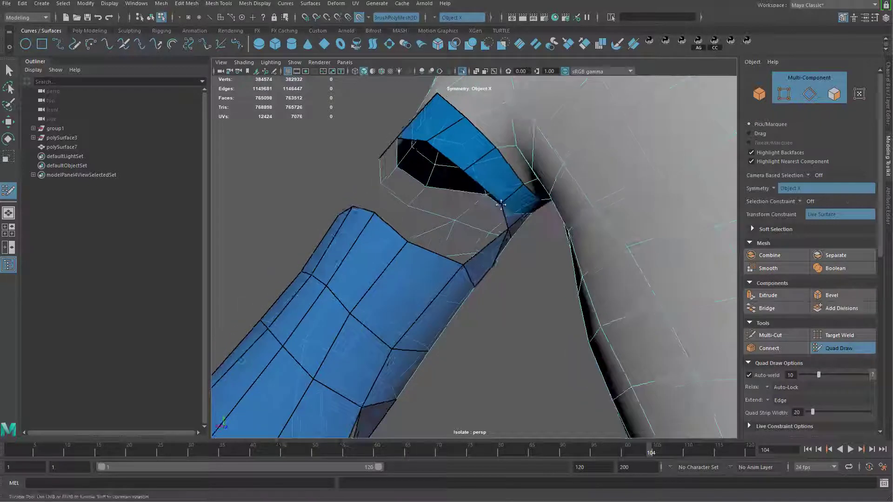
pyautogui.keyDown('alt'); pyautogui.moveTo(329, 276); pyautogui.dragTo(537, 261); pyautogui.keyUp('alt')
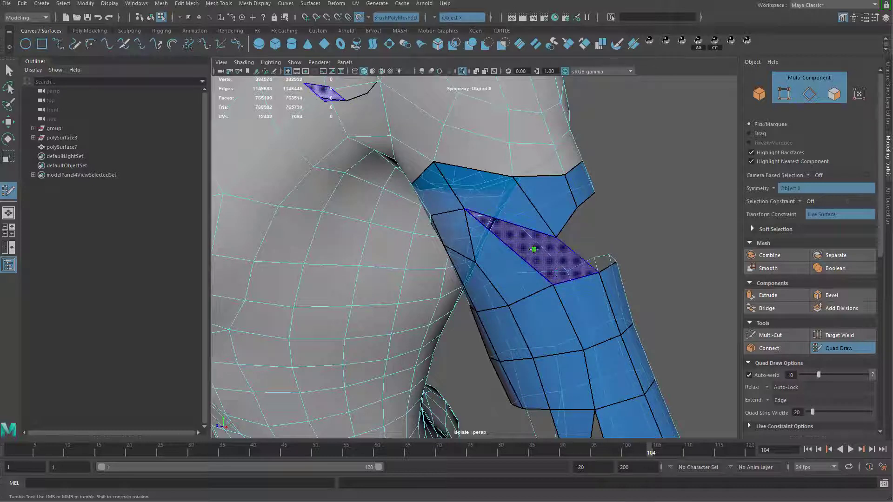
# - Bridge the outer upper-arm gap with quads joining the shoulder band to the lower sleeve
pyautogui.keyDown('shift'); pyautogui.click(553, 264); pyautogui.keyUp('shift')
pyautogui.moveTo(586, 249)
pyautogui.keyDown('alt'); pyautogui.mouseDown()
pyautogui.moveTo(525, 241)
pyautogui.moveTo(507, 275)
pyautogui.moveTo(478, 217)
pyautogui.moveTo(442, 205)
pyautogui.mouseUp(); pyautogui.keyUp('alt')
pyautogui.keyDown('shift'); pyautogui.click(478, 217); pyautogui.keyUp('shift')
pyautogui.keyDown('alt'); pyautogui.moveTo(482, 241); pyautogui.dragTo(389, 249); pyautogui.keyUp('alt')
pyautogui.keyDown('alt'); pyautogui.moveTo(409, 293); pyautogui.dragTo(446, 198, button='middle'); pyautogui.keyUp('alt')
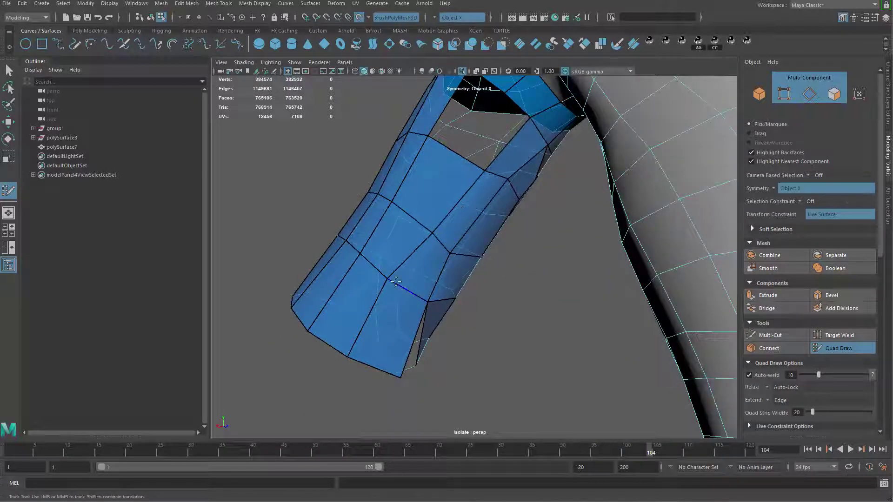
# - Insert lengthwise edge loops down the sleeve and fill the remaining outer upper-arm gap with quads
pyautogui.keyDown('ctrl'); pyautogui.click(449, 207); pyautogui.keyUp('ctrl')
pyautogui.keyDown('alt'); pyautogui.moveTo(459, 169); pyautogui.dragTo(525, 254); pyautogui.keyUp('alt')
pyautogui.keyDown('shift'); pyautogui.click(458, 177); pyautogui.keyUp('shift')
pyautogui.keyDown('shift'); pyautogui.click(493, 199); pyautogui.keyUp('shift')
pyautogui.keyDown('ctrl'); pyautogui.click(526, 254); pyautogui.keyUp('ctrl')
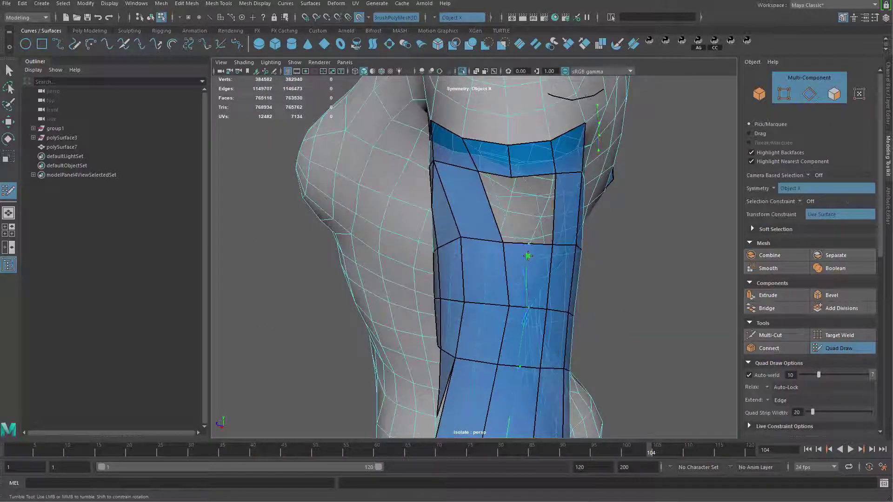
pyautogui.keyDown('shift'); pyautogui.click(510, 211); pyautogui.keyUp('shift')
# - Relax the rebuilt quads across the upper arm to even out their spacing
pyautogui.scroll(-2, 510, 268)
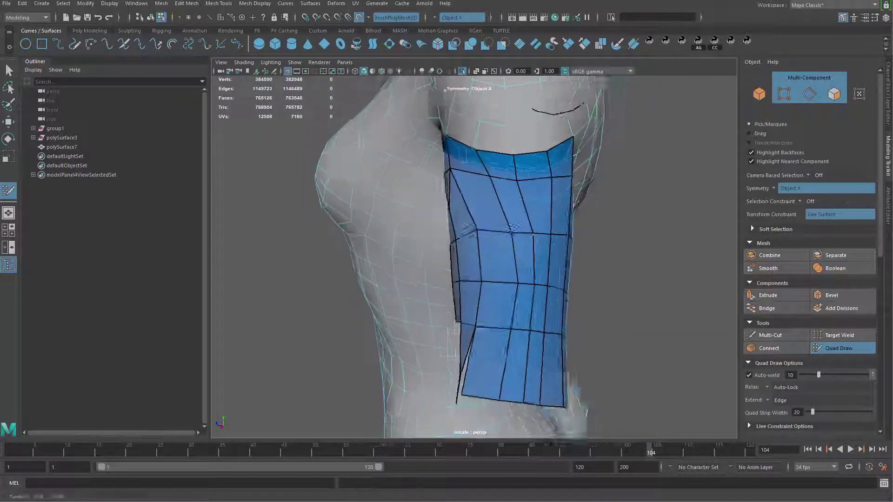
pyautogui.keyDown('alt'); pyautogui.moveTo(509, 268); pyautogui.dragTo(524, 246); pyautogui.keyUp('alt')
pyautogui.moveTo(523, 246)
pyautogui.keyDown('shift'); pyautogui.mouseDown()
pyautogui.moveTo(524, 207)
pyautogui.moveTo(540, 316)
pyautogui.moveTo(521, 213)
pyautogui.moveTo(482, 197)
pyautogui.moveTo(514, 207)
pyautogui.moveTo(478, 205)
pyautogui.mouseUp(); pyautogui.keyUp('shift')
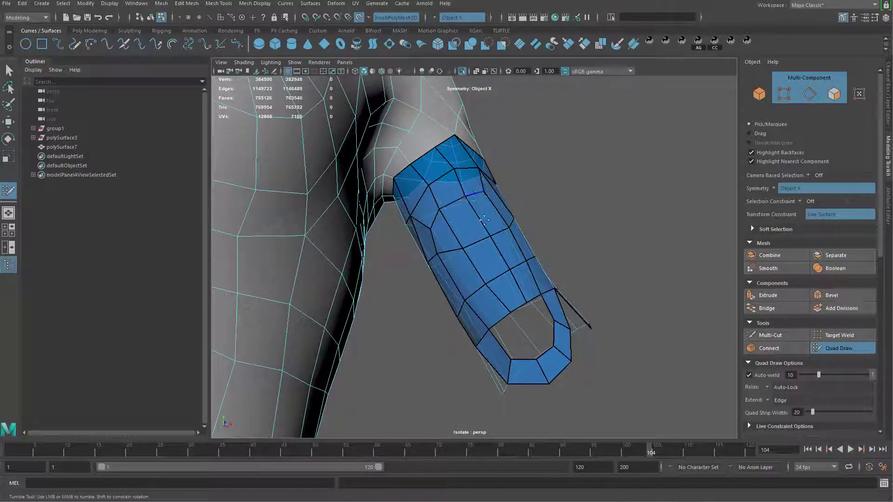
# - Fill the inner elbow opening with three quads inside the curved strip and show the hidden reference body again
pyautogui.keyDown('alt'); pyautogui.moveTo(491, 234); pyautogui.dragTo(501, 289, button='right'); pyautogui.keyUp('alt')
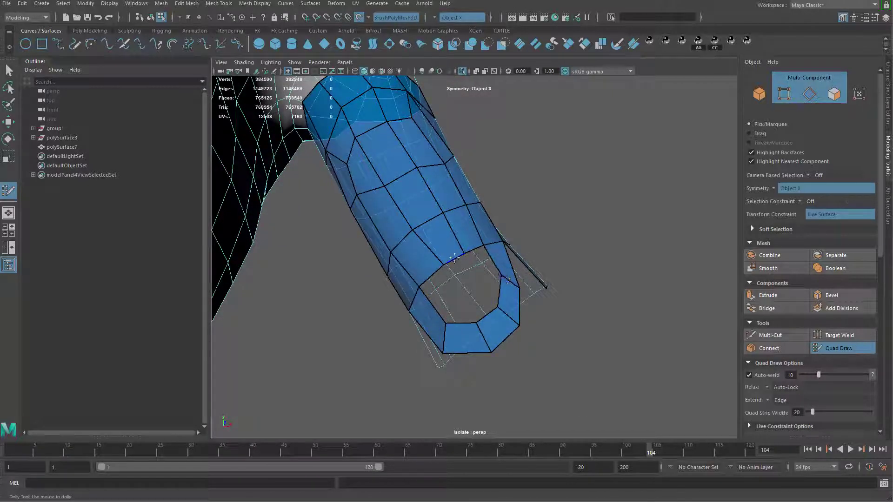
pyautogui.keyDown('shift'); pyautogui.click(464, 291); pyautogui.keyUp('shift')
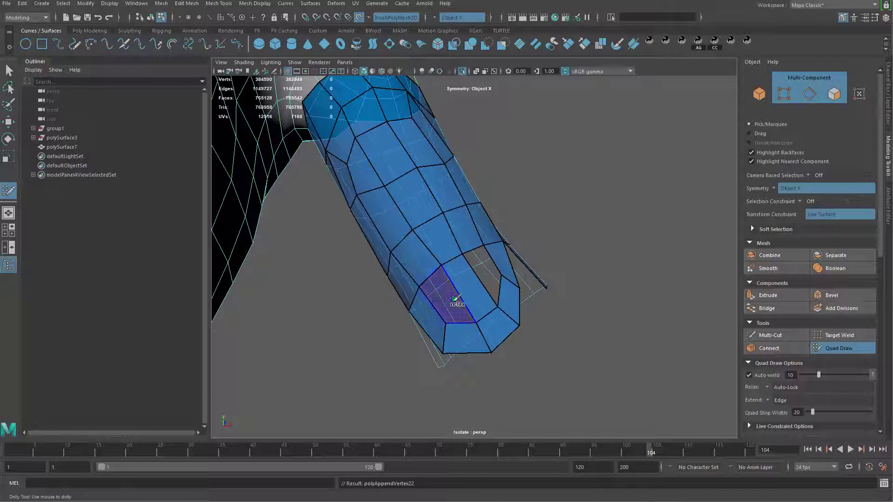
pyautogui.keyDown('shift'); pyautogui.click(456, 300); pyautogui.keyUp('shift')
pyautogui.keyDown('shift'); pyautogui.click(483, 270); pyautogui.keyUp('shift')
pyautogui.moveTo(482, 271)
pyautogui.keyDown('alt'); pyautogui.mouseDown()
pyautogui.moveTo(474, 279)
pyautogui.moveTo(485, 285)
pyautogui.mouseUp(); pyautogui.keyUp('alt')
pyautogui.hotkey('ctrl', '1')
pyautogui.keyDown('alt'); pyautogui.moveTo(485, 286); pyautogui.dragTo(488, 279, button='right'); pyautogui.keyUp('alt')
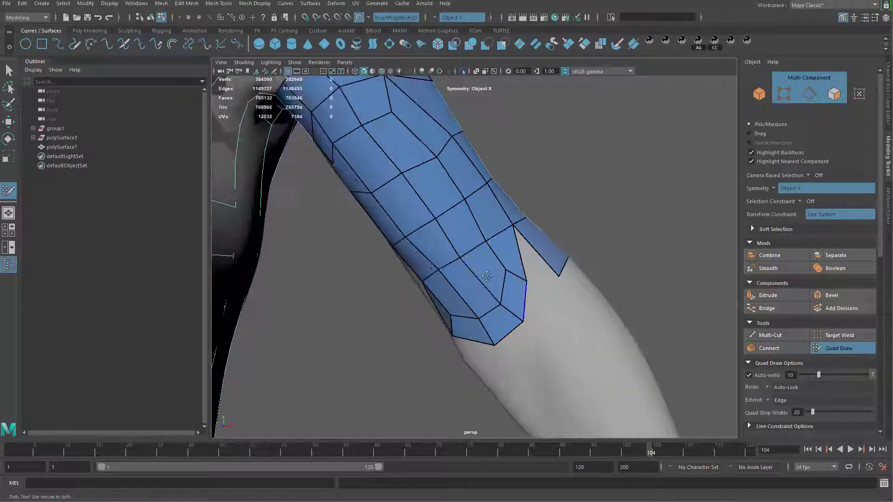
# - Relax the inner-elbow quads and nudge the vertices along the inner side of the lower sleeve
pyautogui.moveTo(488, 279)
pyautogui.keyDown('shift'); pyautogui.mouseDown()
pyautogui.moveTo(458, 273)
pyautogui.moveTo(404, 205)
pyautogui.moveTo(439, 166)
pyautogui.moveTo(449, 279)
pyautogui.mouseUp(); pyautogui.keyUp('shift')
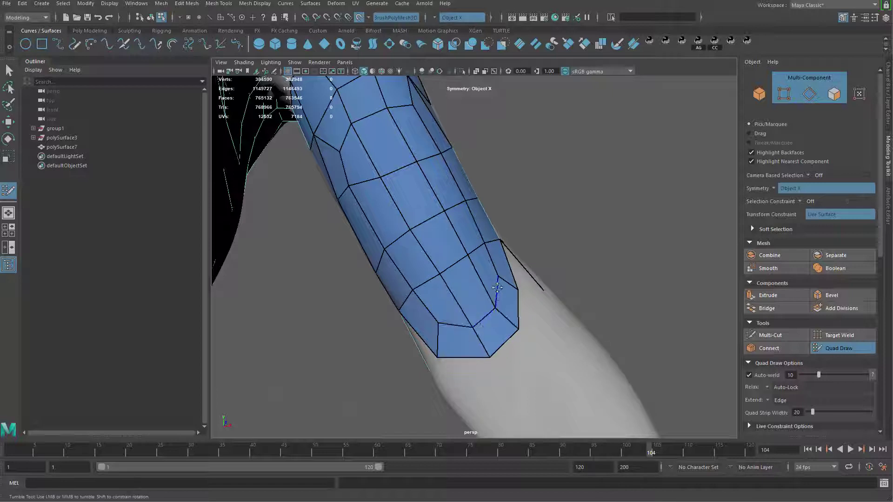
pyautogui.keyDown('alt'); pyautogui.moveTo(480, 316); pyautogui.dragTo(435, 321); pyautogui.keyUp('alt')
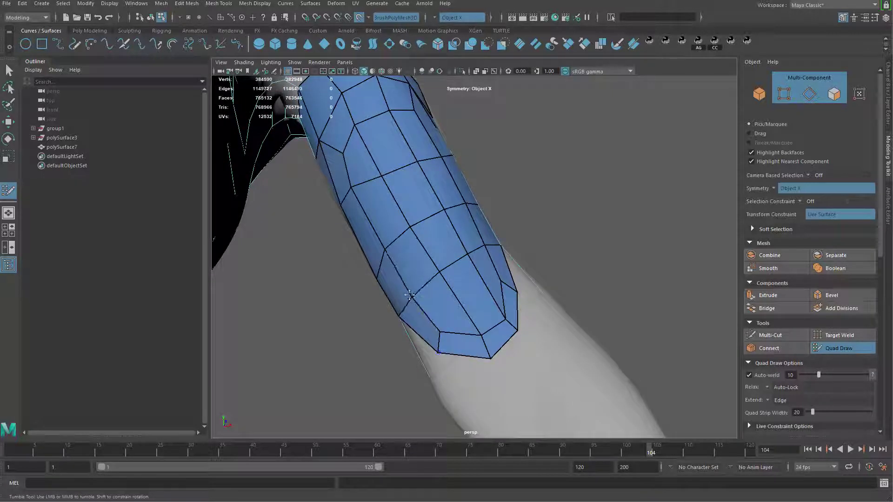
pyautogui.keyDown('alt'); pyautogui.moveTo(391, 260); pyautogui.dragTo(402, 223); pyautogui.keyUp('alt')
pyautogui.moveTo(360, 252); pyautogui.dragTo(367, 248)
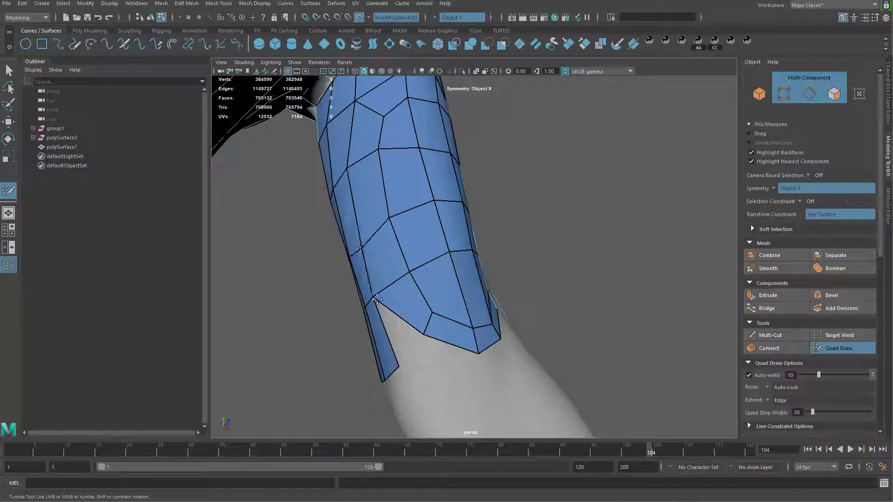
pyautogui.moveTo(377, 296); pyautogui.dragTo(384, 291)
pyautogui.moveTo(362, 248); pyautogui.dragTo(366, 240)
pyautogui.moveTo(379, 293); pyautogui.dragTo(384, 285)
# - Reposition the vertices around the loop junctions near the top of the upper-arm sleeve to even the edge flow
pyautogui.moveTo(347, 169); pyautogui.dragTo(379, 157)
pyautogui.moveTo(390, 218)
pyautogui.mouseDown()
pyautogui.moveTo(400, 196)
pyautogui.moveTo(388, 164)
pyautogui.mouseUp()
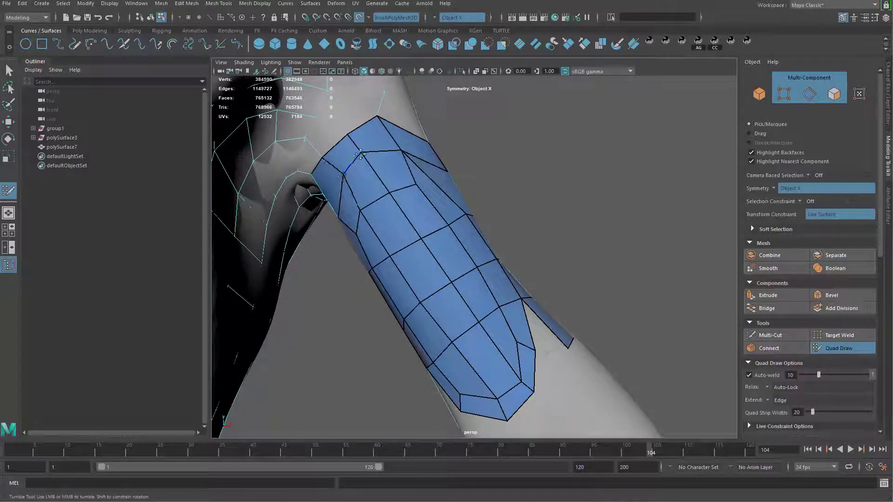
pyautogui.moveTo(410, 187)
pyautogui.mouseDown()
pyautogui.moveTo(402, 180)
pyautogui.moveTo(437, 151)
pyautogui.mouseUp()
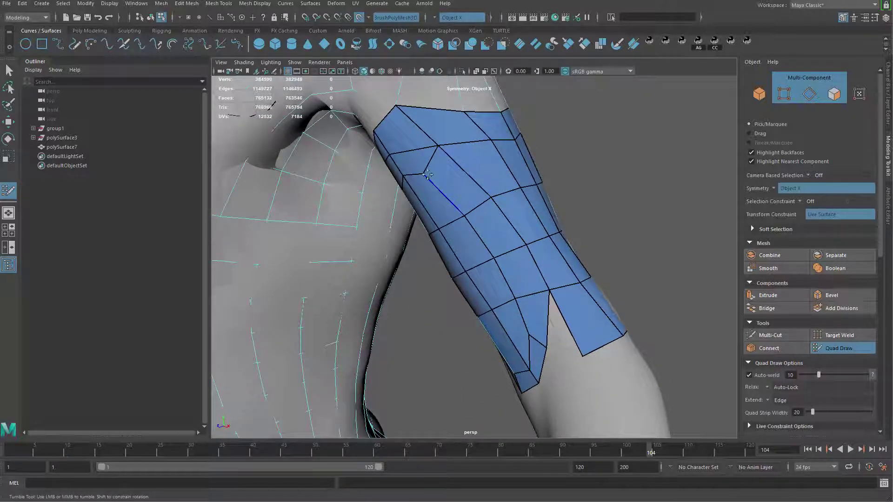
pyautogui.moveTo(411, 191)
pyautogui.keyDown('alt'); pyautogui.mouseDown()
pyautogui.moveTo(377, 153)
pyautogui.moveTo(340, 172)
pyautogui.mouseUp(); pyautogui.keyUp('alt')
pyautogui.keyDown('alt'); pyautogui.moveTo(345, 215); pyautogui.dragTo(366, 176); pyautogui.keyUp('alt')
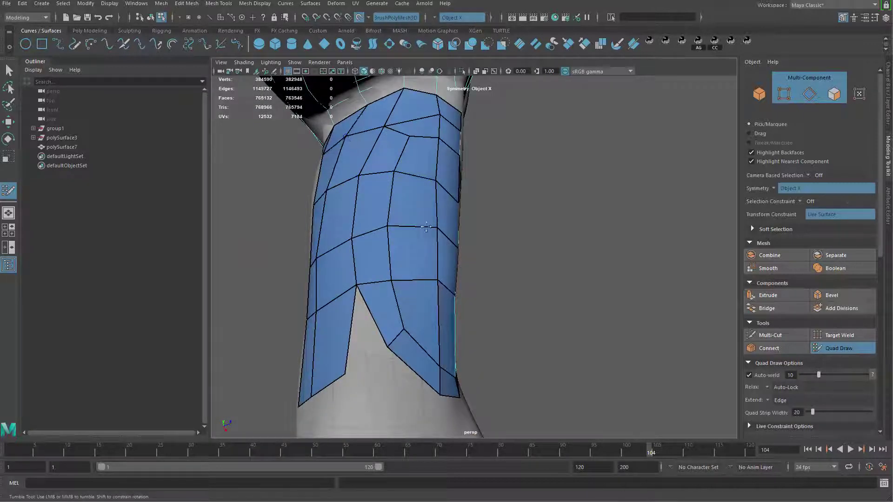
# - Examine the upper-arm topology from the front, armpit and outer sides against the shoulder and torso mesh
pyautogui.keyDown('alt'); pyautogui.moveTo(426, 227); pyautogui.dragTo(382, 209); pyautogui.keyUp('alt')
pyautogui.keyDown('alt'); pyautogui.moveTo(381, 209); pyautogui.dragTo(482, 323, button='right'); pyautogui.keyUp('alt')
pyautogui.keyDown('alt'); pyautogui.moveTo(482, 323); pyautogui.dragTo(447, 270, button='middle'); pyautogui.keyUp('alt')
pyautogui.keyDown('alt'); pyautogui.moveTo(363, 200); pyautogui.dragTo(470, 226, button='right'); pyautogui.keyUp('alt')
pyautogui.keyDown('alt'); pyautogui.moveTo(470, 226); pyautogui.dragTo(508, 324, button='middle'); pyautogui.keyUp('alt')
pyautogui.keyDown('alt'); pyautogui.moveTo(425, 211); pyautogui.dragTo(506, 271, button='middle'); pyautogui.keyUp('alt')
pyautogui.keyDown('alt'); pyautogui.moveTo(506, 271); pyautogui.dragTo(422, 220, button='right'); pyautogui.keyUp('alt')
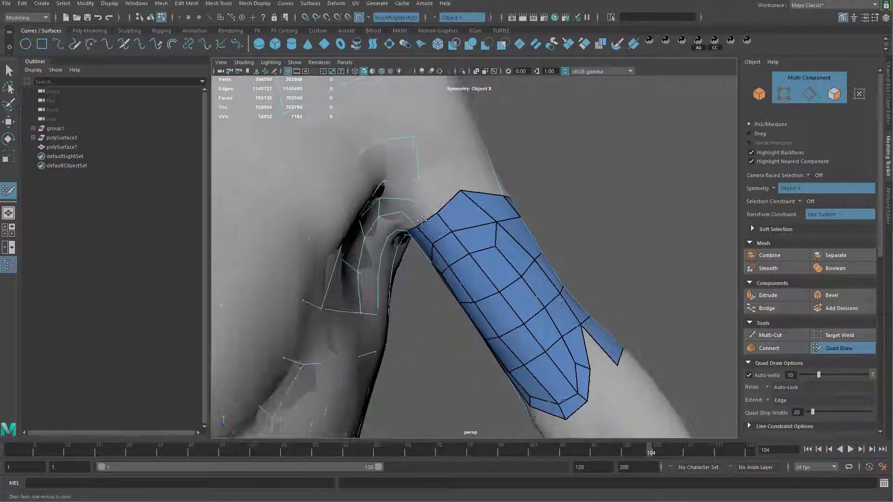
pyautogui.keyDown('alt'); pyautogui.moveTo(422, 220); pyautogui.dragTo(401, 215); pyautogui.keyUp('alt')
pyautogui.keyDown('alt'); pyautogui.moveTo(401, 215); pyautogui.dragTo(427, 197, button='right'); pyautogui.keyUp('alt')
pyautogui.keyDown('alt'); pyautogui.moveTo(427, 197); pyautogui.dragTo(547, 212); pyautogui.keyUp('alt')
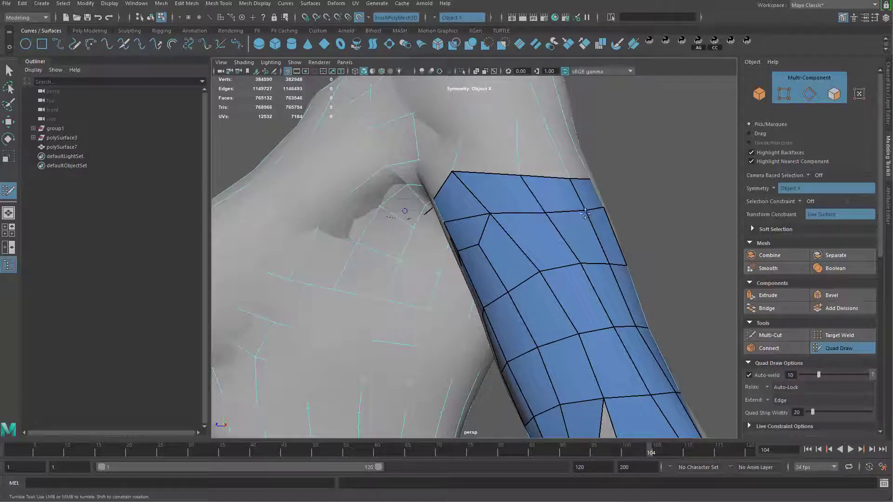
pyautogui.keyDown('alt'); pyautogui.moveTo(591, 255); pyautogui.dragTo(596, 294); pyautogui.keyUp('alt')
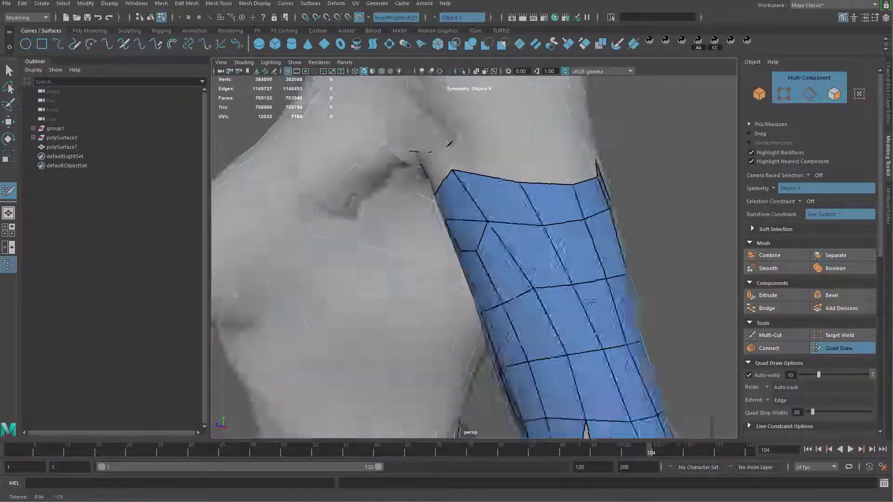
# - Relax the quads across the upper sleeve below the shoulder to even out their spacing
pyautogui.keyDown('alt'); pyautogui.moveTo(597, 294); pyautogui.dragTo(553, 217, button='middle'); pyautogui.keyUp('alt')
pyautogui.moveTo(535, 185)
pyautogui.keyDown('shift'); pyautogui.mouseDown()
pyautogui.moveTo(516, 176)
pyautogui.moveTo(605, 165)
pyautogui.moveTo(544, 158)
pyautogui.moveTo(566, 259)
pyautogui.moveTo(637, 249)
pyautogui.moveTo(635, 237)
pyautogui.mouseUp(); pyautogui.keyUp('shift')
pyautogui.keyDown('alt'); pyautogui.moveTo(547, 215); pyautogui.dragTo(487, 248); pyautogui.keyUp('alt')
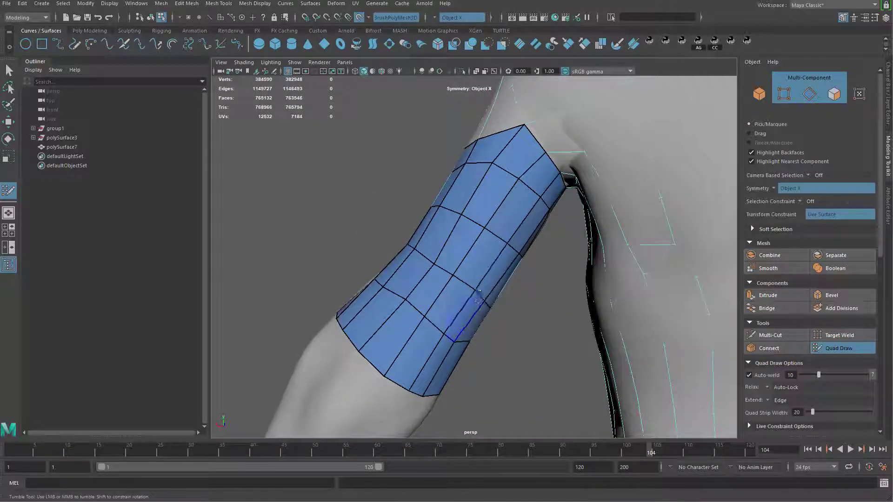
pyautogui.moveTo(470, 302)
pyautogui.keyDown('alt'); pyautogui.mouseDown()
pyautogui.moveTo(658, 368)
pyautogui.moveTo(501, 219)
pyautogui.mouseUp(); pyautogui.keyUp('alt')
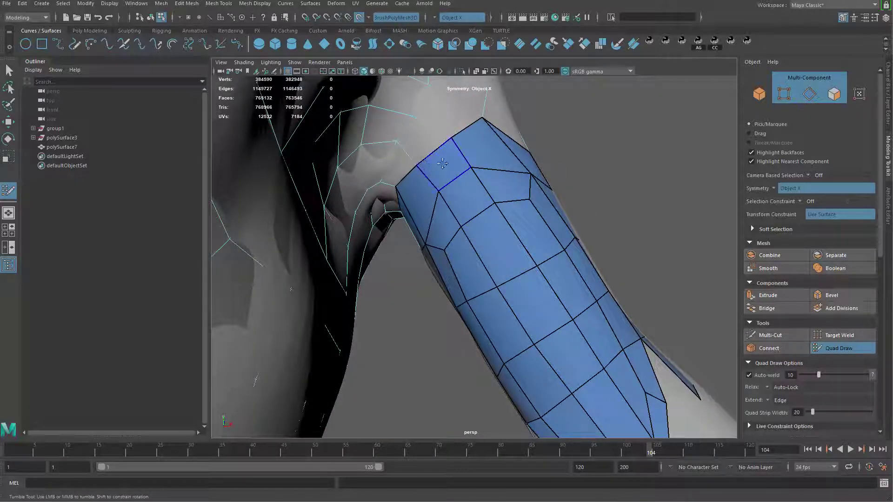
# - Close the notch at the outer elbow with quads and extend the strip one quad down the forearm
pyautogui.keyDown('alt'); pyautogui.moveTo(540, 231); pyautogui.dragTo(328, 135, button='right'); pyautogui.keyUp('alt')
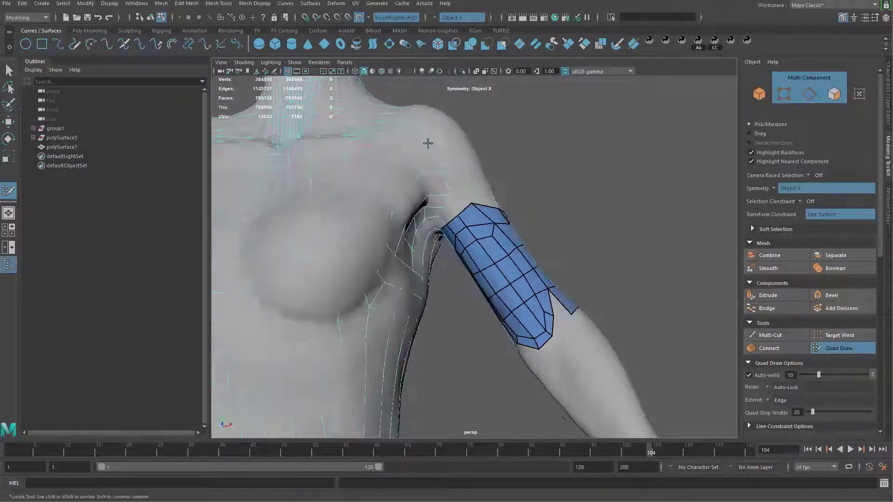
pyautogui.keyDown('alt'); pyautogui.moveTo(432, 200); pyautogui.dragTo(494, 243); pyautogui.keyUp('alt')
pyautogui.keyDown('alt'); pyautogui.moveTo(494, 243); pyautogui.dragTo(581, 280, button='right'); pyautogui.keyUp('alt')
pyautogui.keyDown('alt'); pyautogui.moveTo(439, 216); pyautogui.dragTo(458, 242); pyautogui.keyUp('alt')
pyautogui.keyDown('alt'); pyautogui.moveTo(453, 240); pyautogui.dragTo(436, 223, button='middle'); pyautogui.keyUp('alt')
pyautogui.moveTo(431, 225)
pyautogui.keyDown('alt'); pyautogui.mouseDown()
pyautogui.moveTo(495, 231)
pyautogui.moveTo(542, 272)
pyautogui.moveTo(556, 270)
pyautogui.mouseUp(); pyautogui.keyUp('alt')
pyautogui.click(553, 301)
pyautogui.keyDown('shift'); pyautogui.click(538, 275); pyautogui.keyUp('shift')
pyautogui.keyDown('alt'); pyautogui.moveTo(538, 310); pyautogui.dragTo(542, 258); pyautogui.keyUp('alt')
pyautogui.click(533, 268)
pyautogui.click(564, 255)
pyautogui.keyDown('shift'); pyautogui.click(538, 219); pyautogui.keyUp('shift')
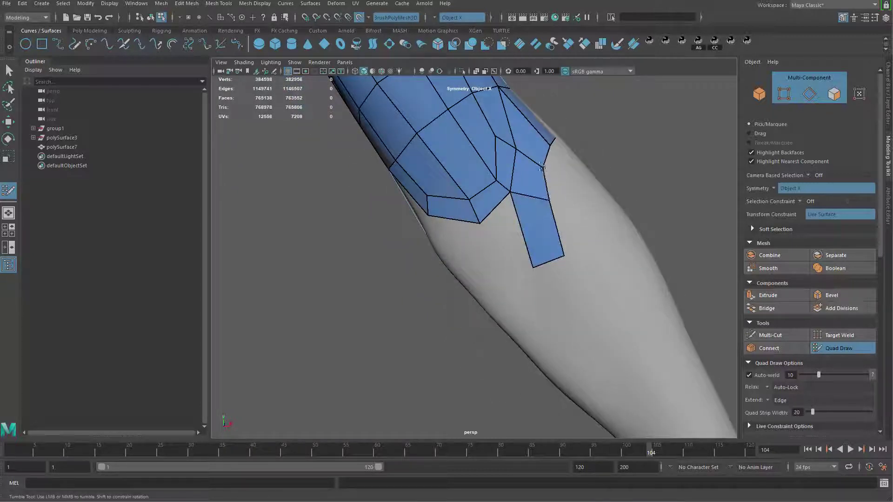
# - Draw three quads from the sleeve's back edge down one side of the elbow point
pyautogui.moveTo(541, 165)
pyautogui.keyDown('alt'); pyautogui.mouseDown()
pyautogui.moveTo(524, 240)
pyautogui.moveTo(541, 251)
pyautogui.moveTo(495, 260)
pyautogui.mouseUp(); pyautogui.keyUp('alt')
pyautogui.keyDown('alt'); pyautogui.moveTo(501, 265); pyautogui.dragTo(465, 279, button='right'); pyautogui.keyUp('alt')
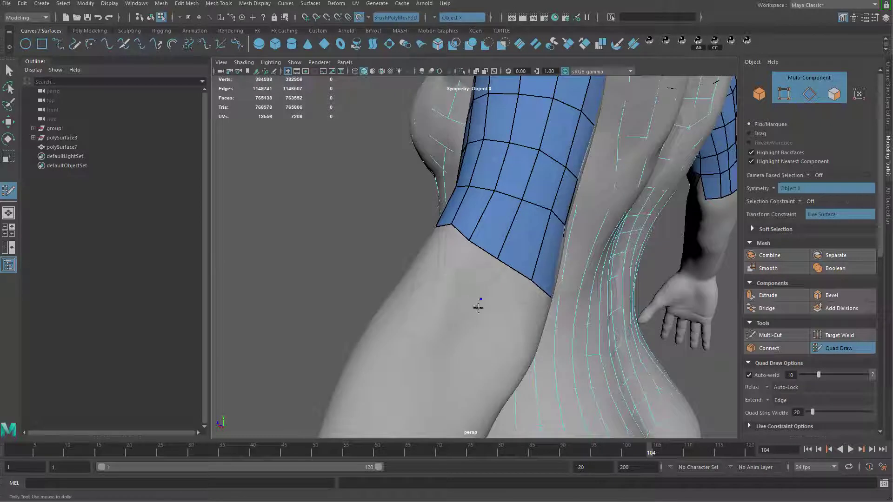
pyautogui.click(452, 282)
pyautogui.keyDown('shift'); pyautogui.click(474, 274); pyautogui.keyUp('shift')
pyautogui.keyDown('alt'); pyautogui.moveTo(474, 275); pyautogui.dragTo(457, 210); pyautogui.keyUp('alt')
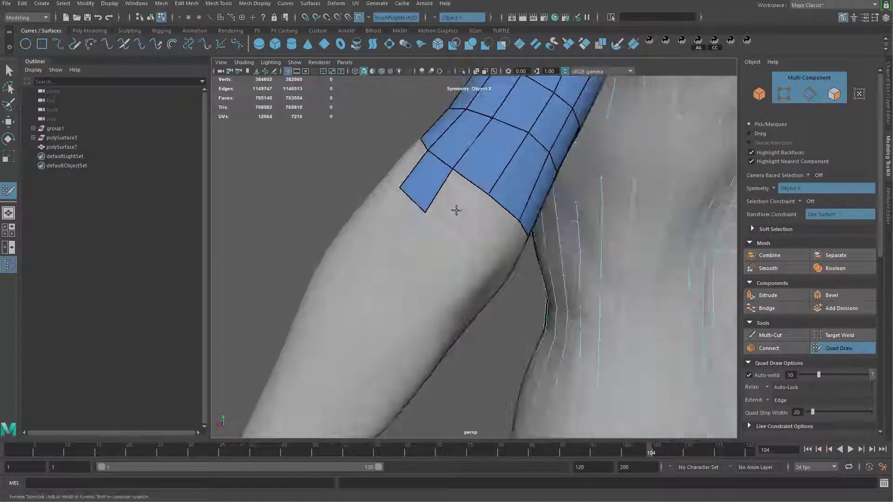
pyautogui.click(449, 236)
pyautogui.keyDown('shift'); pyautogui.click(453, 207); pyautogui.keyUp('shift')
pyautogui.keyDown('shift'); pyautogui.click(444, 272); pyautogui.keyUp('shift')
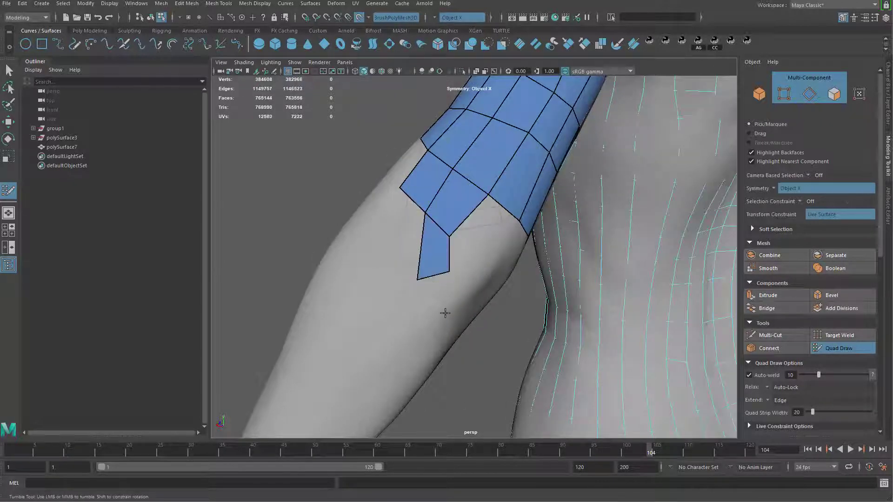
# - Continue the quad strip under the elbow point and up to the sleeve's other side, forming a U-shaped loop
pyautogui.keyDown('alt'); pyautogui.moveTo(432, 309); pyautogui.dragTo(436, 270); pyautogui.keyUp('alt')
pyautogui.keyDown('shift'); pyautogui.click(466, 300); pyautogui.keyUp('shift')
pyautogui.moveTo(467, 300)
pyautogui.keyDown('alt'); pyautogui.mouseDown()
pyautogui.moveTo(432, 269)
pyautogui.moveTo(457, 243)
pyautogui.moveTo(511, 277)
pyautogui.moveTo(488, 277)
pyautogui.mouseUp(); pyautogui.keyUp('alt')
pyautogui.keyDown('shift'); pyautogui.click(416, 289); pyautogui.keyUp('shift')
pyautogui.keyDown('shift'); pyautogui.click(453, 265); pyautogui.keyUp('shift')
pyautogui.keyDown('shift'); pyautogui.click(475, 235); pyautogui.keyUp('shift')
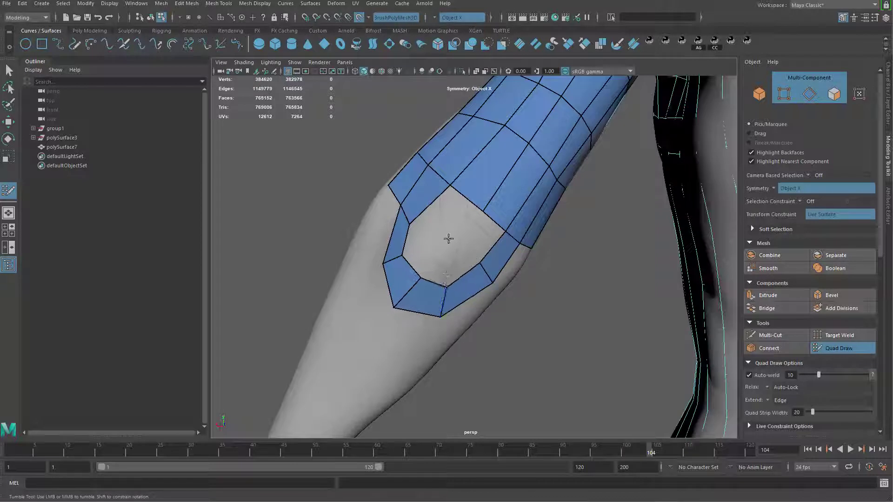
# - Fill the elbow opening inside the U-shaped loop with four quads and pull the loop's lower edge slightly upward
pyautogui.keyDown('shift'); pyautogui.click(447, 213); pyautogui.keyUp('shift')
pyautogui.keyDown('shift'); pyautogui.click(476, 235); pyautogui.keyUp('shift')
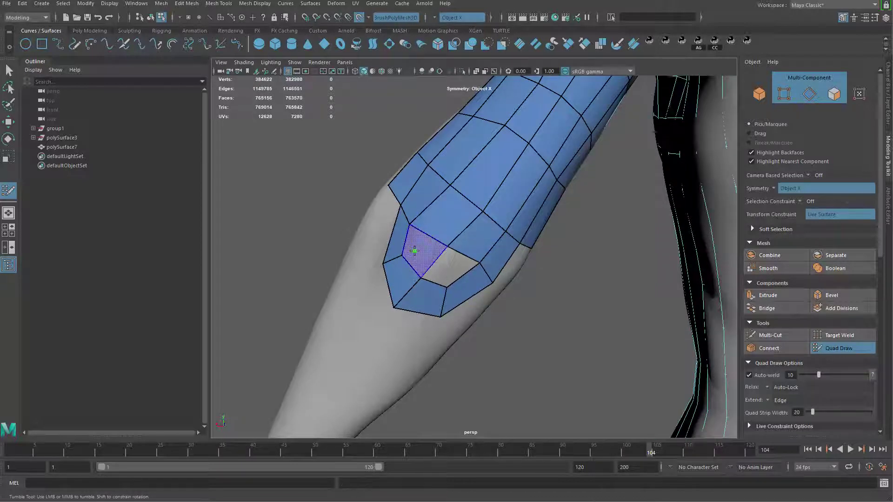
pyautogui.keyDown('shift'); pyautogui.click(416, 250); pyautogui.keyUp('shift')
pyautogui.keyDown('shift'); pyautogui.click(450, 269); pyautogui.keyUp('shift')
pyautogui.keyDown('shift'); pyautogui.click(486, 275); pyautogui.keyUp('shift')
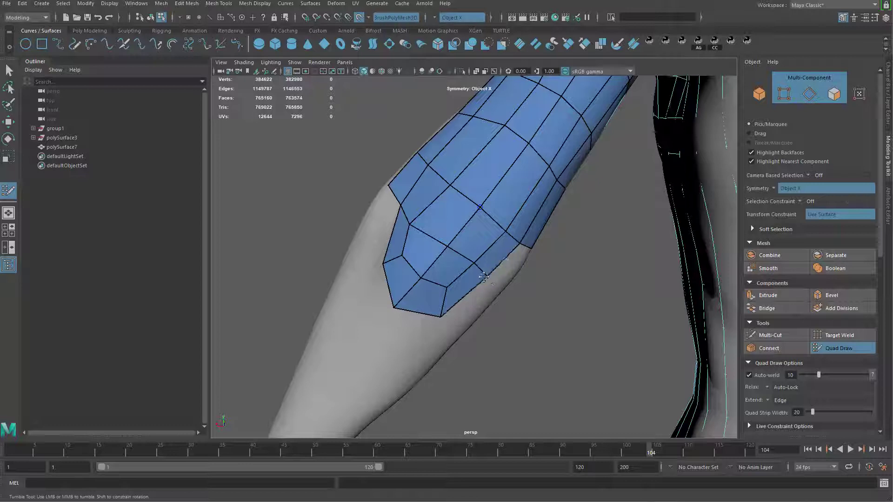
pyautogui.moveTo(440, 317); pyautogui.dragTo(444, 310)
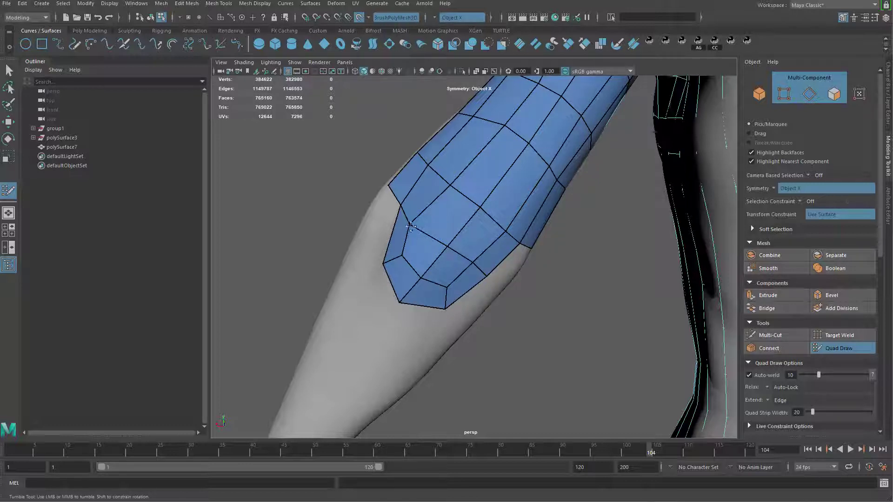
# - Add three quads below the inner-elbow strip, connecting its lower edge to the side of the forearm
pyautogui.keyDown('alt'); pyautogui.moveTo(411, 227); pyautogui.dragTo(489, 237); pyautogui.keyUp('alt')
pyautogui.keyDown('shift'); pyautogui.click(490, 257); pyautogui.keyUp('shift')
pyautogui.keyDown('alt'); pyautogui.moveTo(488, 238); pyautogui.dragTo(448, 247, button='middle'); pyautogui.keyUp('alt')
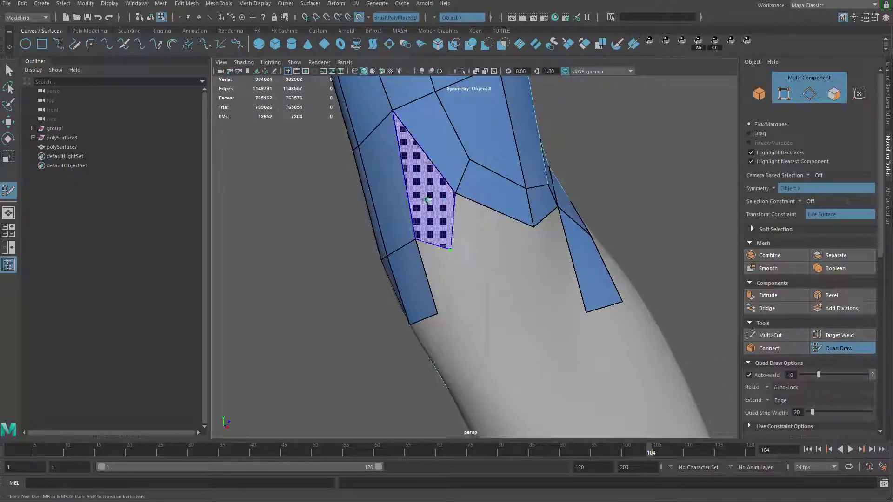
pyautogui.keyDown('shift'); pyautogui.click(446, 242); pyautogui.keyUp('shift')
pyautogui.keyDown('alt'); pyautogui.moveTo(509, 275); pyautogui.dragTo(494, 265); pyautogui.keyUp('alt')
pyautogui.keyDown('shift'); pyautogui.click(465, 234); pyautogui.keyUp('shift')
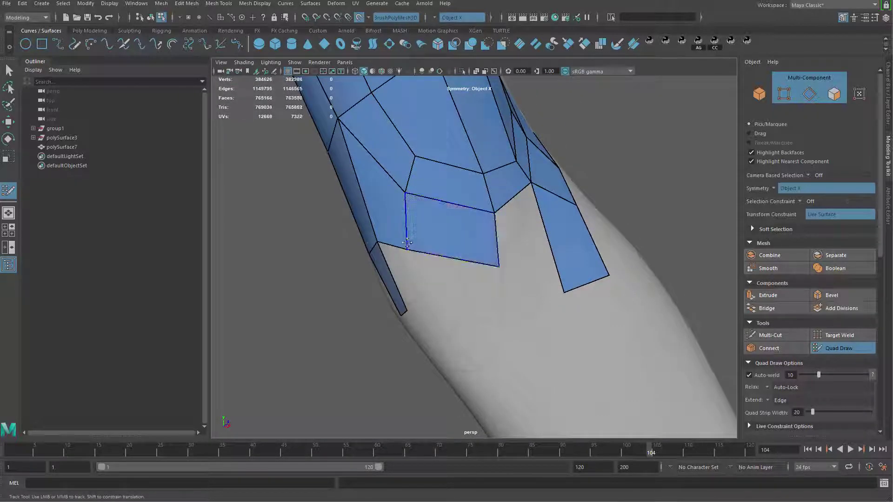
# - Insert an edge loop across the forearm side strip and fill the band below the inner elbow with quads
pyautogui.keyDown('shift'); pyautogui.click(431, 283); pyautogui.keyUp('shift')
pyautogui.keyDown('shift'); pyautogui.click(478, 284); pyautogui.keyUp('shift')
pyautogui.keyDown('alt'); pyautogui.moveTo(517, 275); pyautogui.dragTo(478, 278); pyautogui.keyUp('alt')
pyautogui.keyDown('ctrl'); pyautogui.click(534, 254); pyautogui.keyUp('ctrl')
pyautogui.keyDown('shift'); pyautogui.click(500, 236); pyautogui.keyUp('shift')
pyautogui.keyDown('shift'); pyautogui.click(519, 291); pyautogui.keyUp('shift')
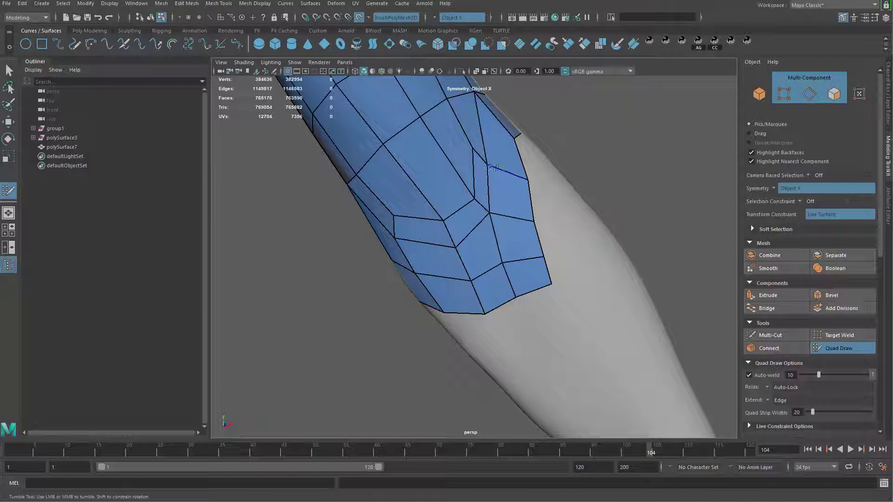
# - Extend two adjacent quads down the forearm from the lower edge of the inner-elbow band
pyautogui.keyDown('alt'); pyautogui.moveTo(492, 211); pyautogui.dragTo(510, 198); pyautogui.keyUp('alt')
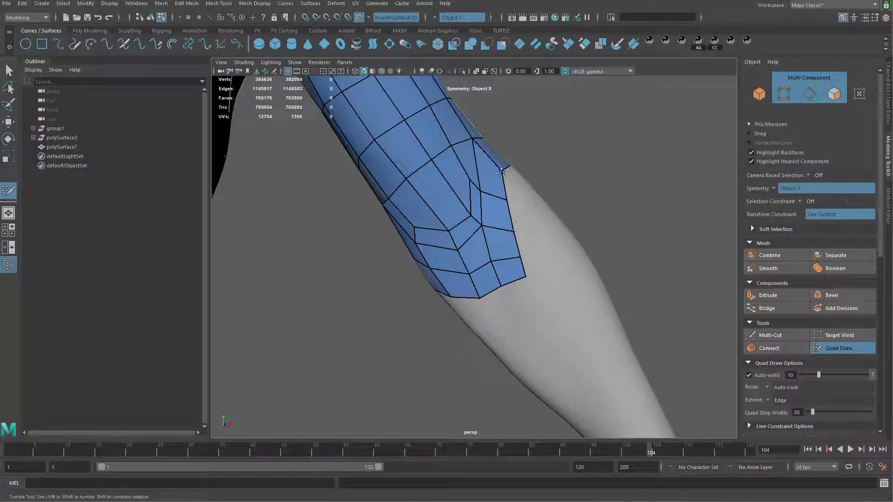
pyautogui.keyDown('alt'); pyautogui.moveTo(516, 279); pyautogui.dragTo(504, 251); pyautogui.keyUp('alt')
pyautogui.click(519, 274)
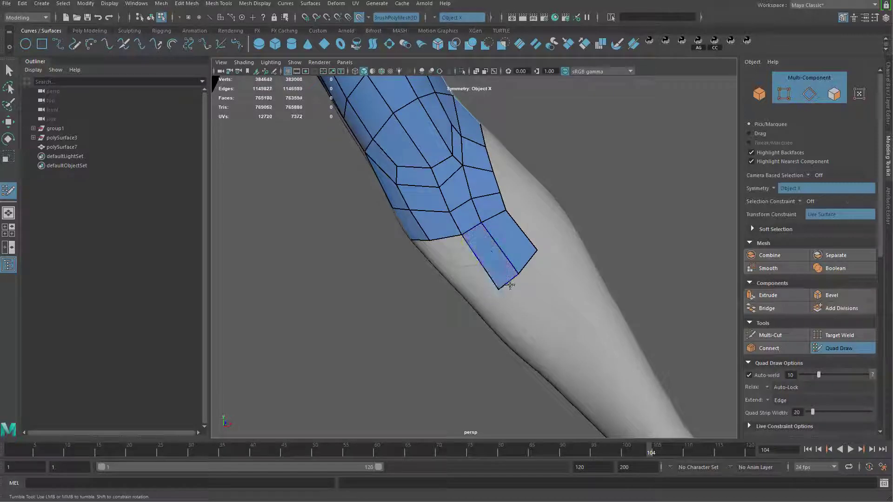
pyautogui.keyDown('shift'); pyautogui.click(511, 286); pyautogui.keyUp('shift')
# - Fill the remaining gap in the new forearm row with three quads across the inner side
pyautogui.keyDown('alt'); pyautogui.moveTo(511, 285); pyautogui.dragTo(475, 269); pyautogui.keyUp('alt')
pyautogui.keyDown('alt'); pyautogui.moveTo(463, 306); pyautogui.dragTo(534, 299); pyautogui.keyUp('alt')
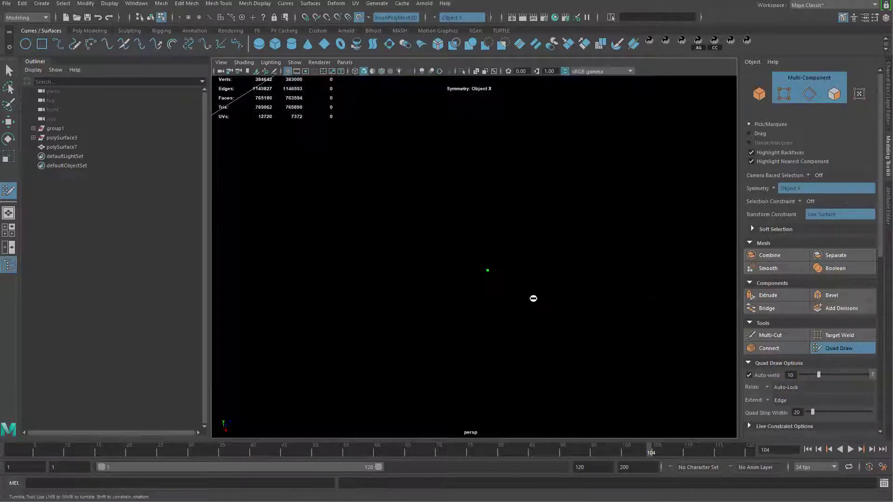
pyautogui.keyDown('alt'); pyautogui.moveTo(534, 299); pyautogui.dragTo(488, 287, button='right'); pyautogui.keyUp('alt')
pyautogui.click(443, 266)
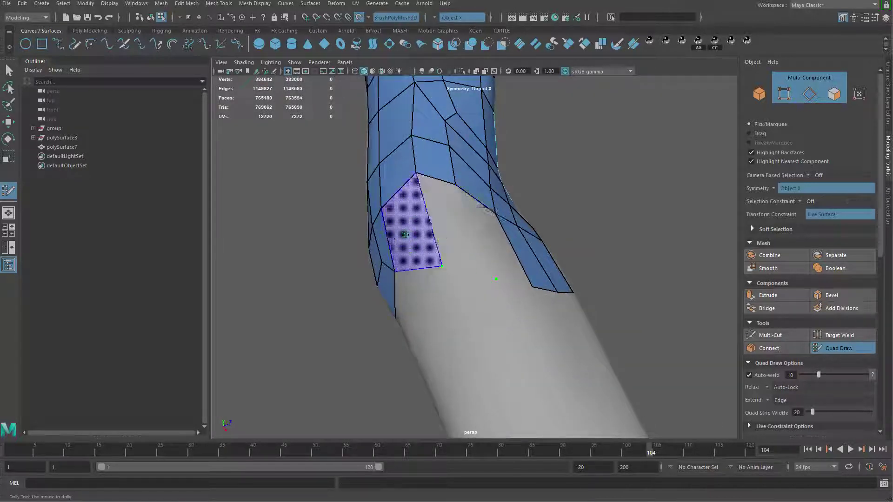
pyautogui.keyDown('shift'); pyautogui.click(411, 234); pyautogui.keyUp('shift')
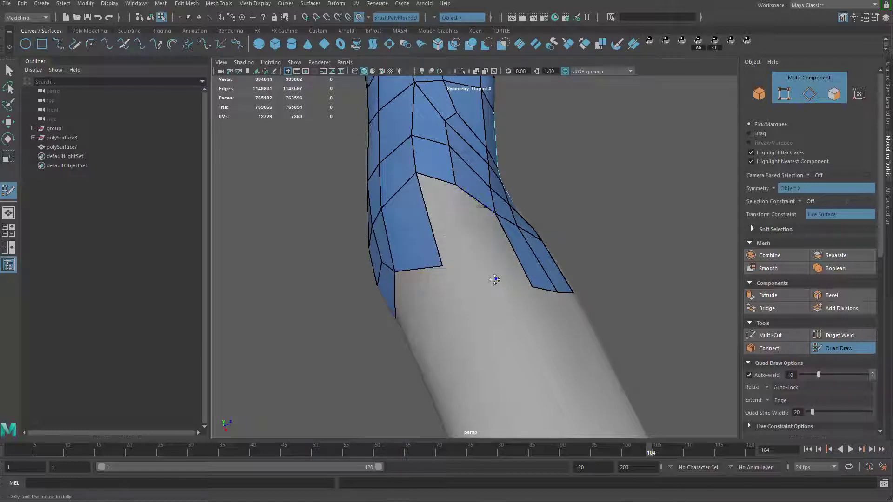
pyautogui.keyDown('alt'); pyautogui.moveTo(500, 261); pyautogui.dragTo(460, 251); pyautogui.keyUp('alt')
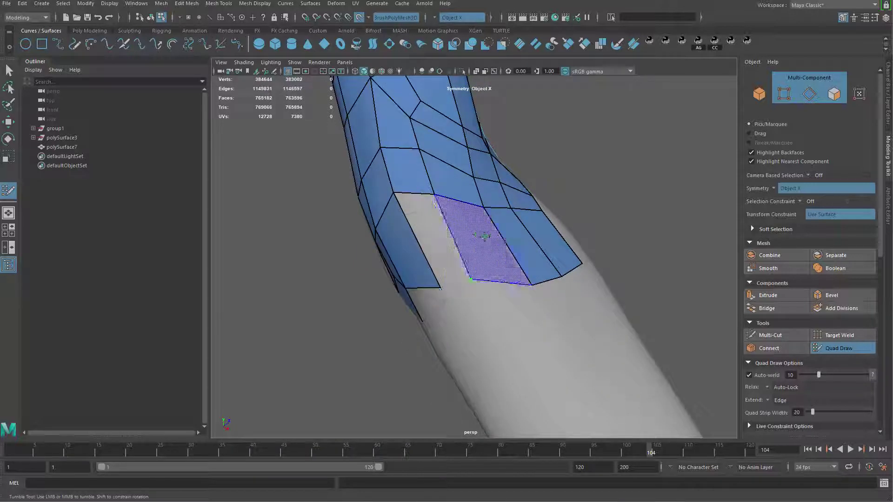
pyautogui.keyDown('shift'); pyautogui.click(439, 245); pyautogui.keyUp('shift')
pyautogui.keyDown('shift'); pyautogui.click(439, 245); pyautogui.keyUp('shift')
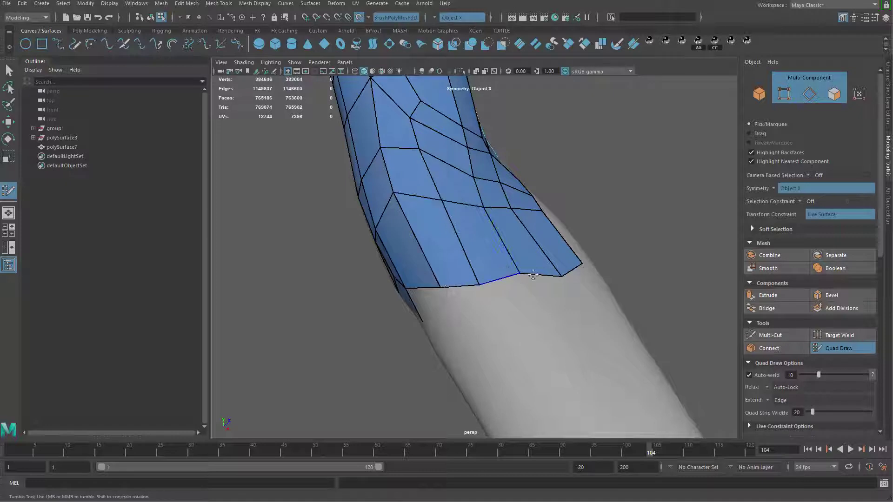
# - Relax the quads around the elbow and upper forearm to smooth the edge flow
pyautogui.moveTo(523, 279)
pyautogui.keyDown('alt'); pyautogui.mouseDown()
pyautogui.moveTo(539, 284)
pyautogui.moveTo(544, 264)
pyautogui.mouseUp(); pyautogui.keyUp('alt')
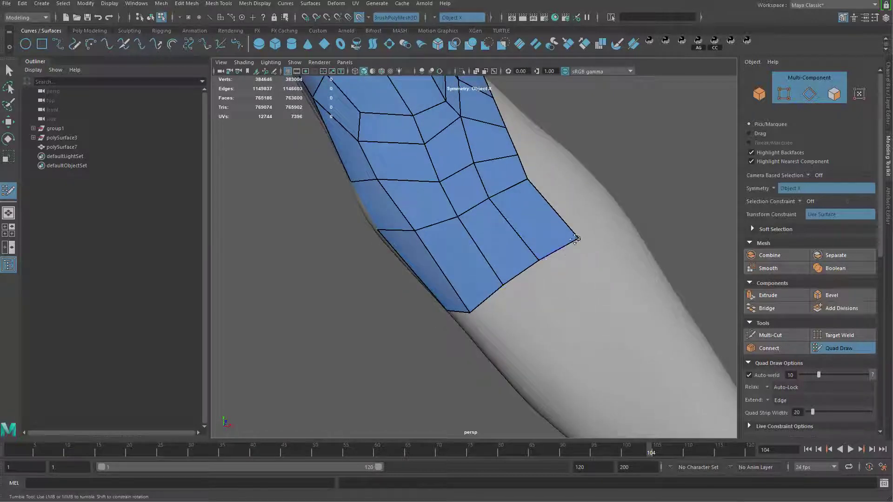
pyautogui.keyDown('alt'); pyautogui.moveTo(576, 239); pyautogui.dragTo(504, 259); pyautogui.keyUp('alt')
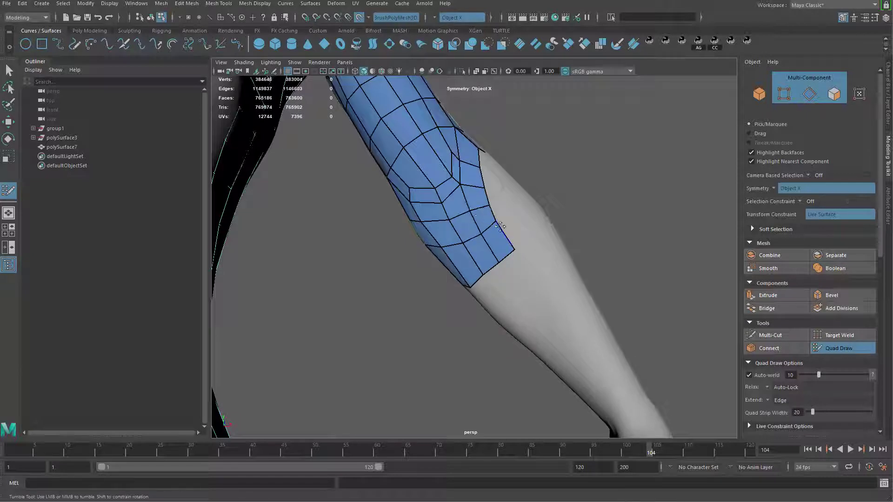
pyautogui.keyDown('alt'); pyautogui.moveTo(485, 259); pyautogui.dragTo(490, 219); pyautogui.keyUp('alt')
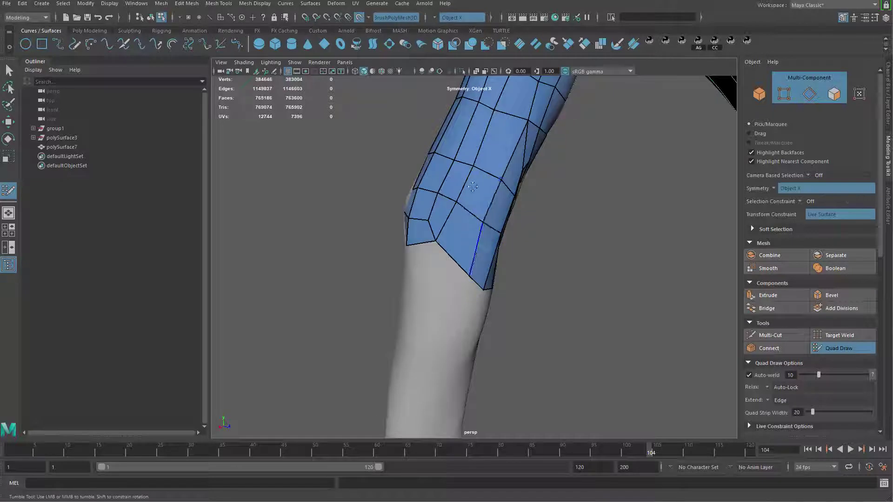
pyautogui.moveTo(472, 186)
pyautogui.keyDown('shift'); pyautogui.mouseDown()
pyautogui.moveTo(485, 132)
pyautogui.moveTo(525, 122)
pyautogui.moveTo(508, 162)
pyautogui.moveTo(397, 127)
pyautogui.moveTo(443, 196)
pyautogui.moveTo(409, 149)
pyautogui.mouseUp(); pyautogui.keyUp('shift')
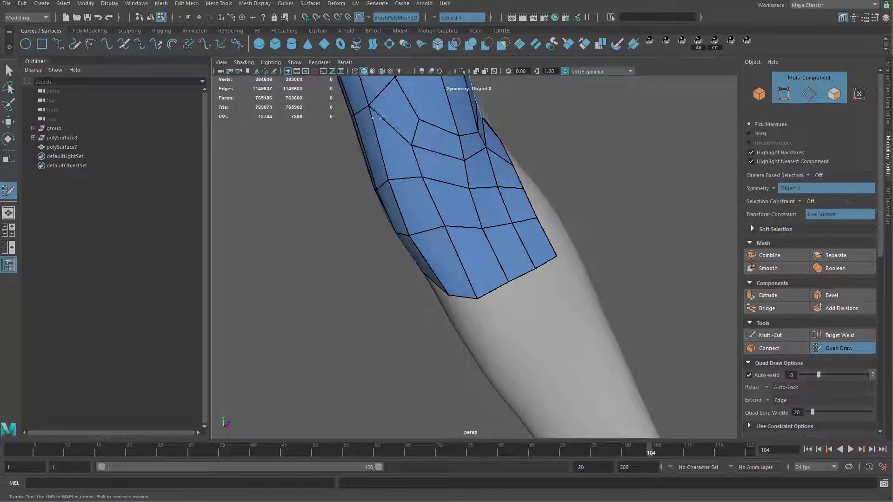
pyautogui.keyDown('alt'); pyautogui.moveTo(464, 246); pyautogui.dragTo(446, 274); pyautogui.keyUp('alt')
pyautogui.keyDown('alt'); pyautogui.moveTo(446, 274); pyautogui.dragTo(474, 281, button='right'); pyautogui.keyUp('alt')
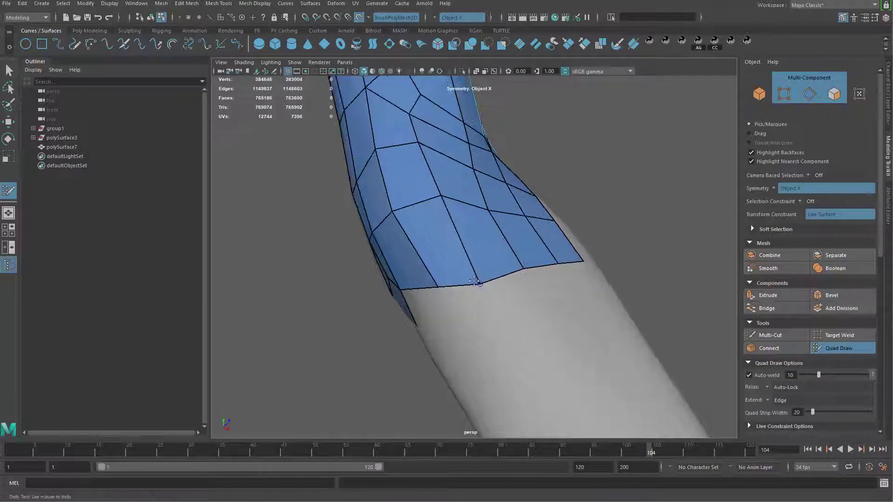
# - Pull two vertices on the lower edge of the forearm row upward to even out the row
pyautogui.keyDown('alt'); pyautogui.moveTo(501, 284); pyautogui.dragTo(532, 279); pyautogui.keyUp('alt')
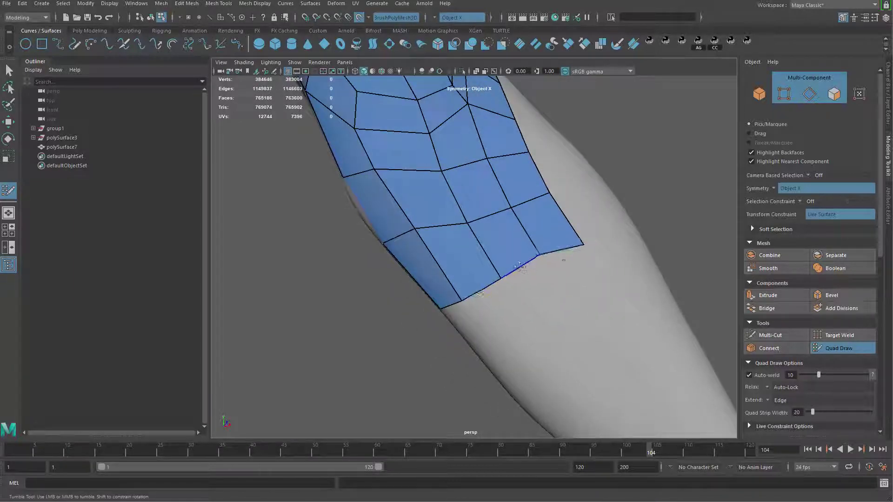
pyautogui.moveTo(581, 241); pyautogui.dragTo(568, 221)
pyautogui.moveTo(537, 249); pyautogui.dragTo(531, 240)
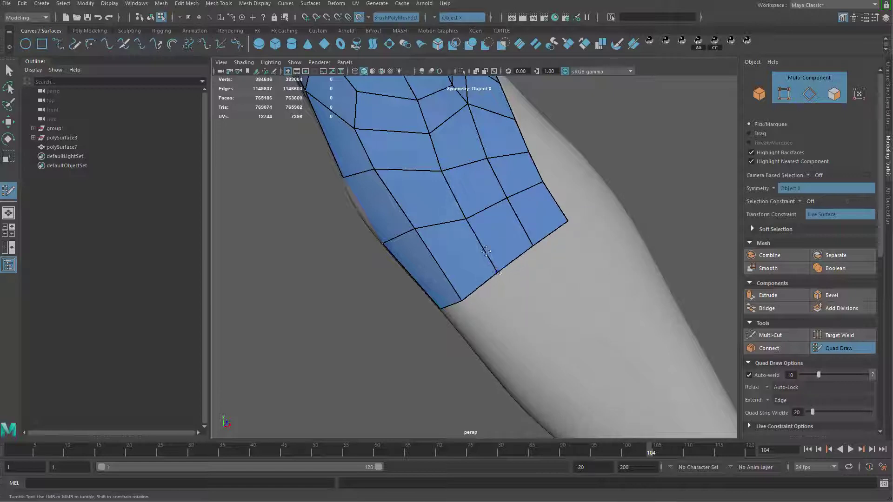
# - Fill one quad beside the outer elbow edge and another extending the forearm band toward the back of the elbow
pyautogui.keyDown('alt'); pyautogui.moveTo(475, 228); pyautogui.dragTo(437, 215); pyautogui.keyUp('alt')
pyautogui.click(428, 220)
pyautogui.keyDown('shift'); pyautogui.click(458, 195); pyautogui.keyUp('shift')
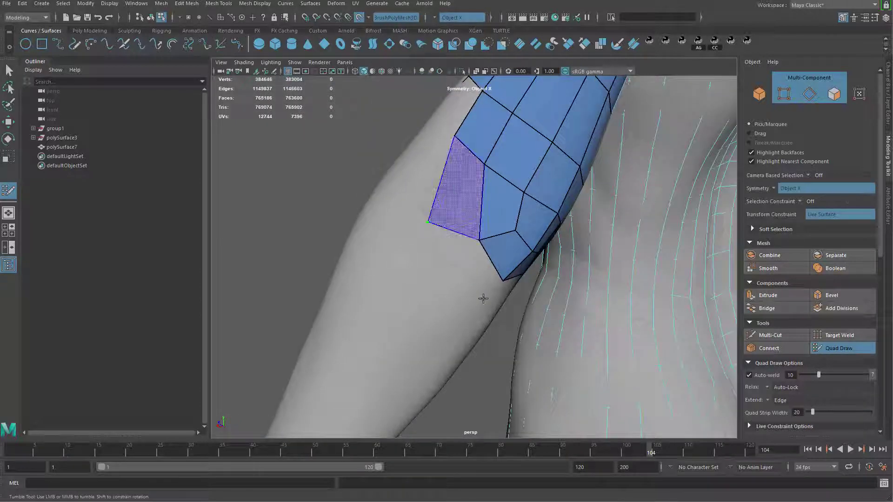
pyautogui.keyDown('alt'); pyautogui.moveTo(464, 303); pyautogui.dragTo(523, 271); pyautogui.keyUp('alt')
pyautogui.keyDown('alt'); pyautogui.moveTo(523, 271); pyautogui.dragTo(520, 249, button='middle'); pyautogui.keyUp('alt')
pyautogui.keyDown('shift'); pyautogui.click(486, 264); pyautogui.keyUp('shift')
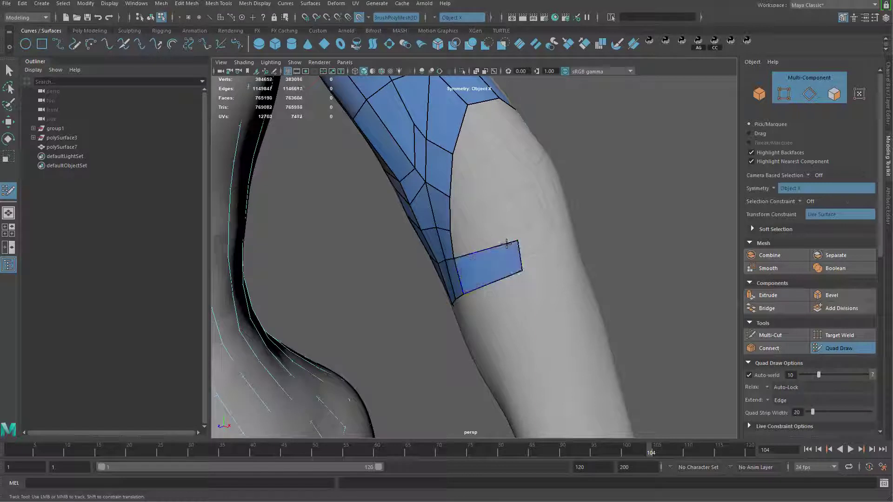
# - Continue the forearm band around the back of the arm and fill further quads around the elbow gap
pyautogui.keyDown('alt'); pyautogui.moveTo(486, 265); pyautogui.dragTo(460, 253); pyautogui.keyUp('alt')
pyautogui.keyDown('alt'); pyautogui.moveTo(520, 291); pyautogui.dragTo(460, 265); pyautogui.keyUp('alt')
pyautogui.click(458, 263)
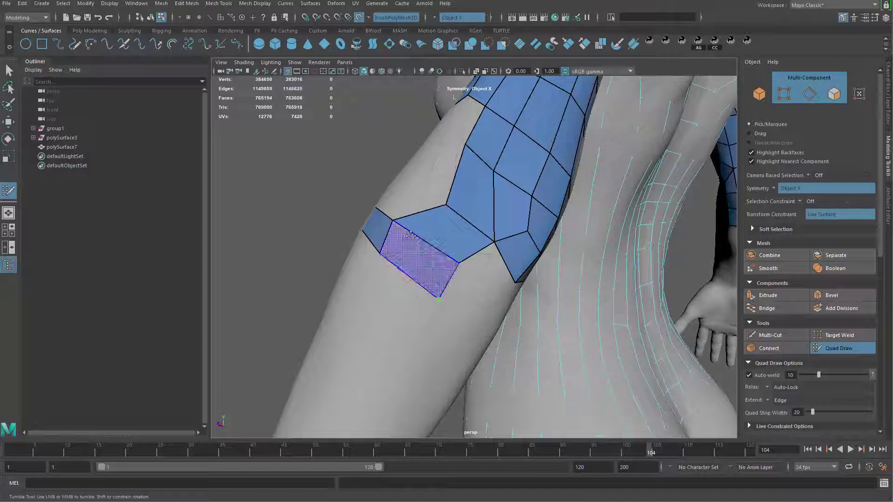
pyautogui.moveTo(411, 229)
pyautogui.keyDown('alt'); pyautogui.mouseDown()
pyautogui.moveTo(543, 247)
pyautogui.moveTo(512, 216)
pyautogui.moveTo(473, 219)
pyautogui.moveTo(487, 205)
pyautogui.moveTo(493, 214)
pyautogui.moveTo(467, 225)
pyautogui.moveTo(481, 274)
pyautogui.moveTo(504, 200)
pyautogui.mouseUp(); pyautogui.keyUp('alt')
pyautogui.keyDown('shift'); pyautogui.click(470, 182); pyautogui.keyUp('shift')
pyautogui.keyDown('shift'); pyautogui.click(514, 189); pyautogui.keyUp('shift')
pyautogui.keyDown('shift'); pyautogui.click(488, 200); pyautogui.keyUp('shift')
pyautogui.keyDown('shift'); pyautogui.click(508, 196); pyautogui.keyUp('shift')
pyautogui.keyDown('alt'); pyautogui.moveTo(567, 220); pyautogui.dragTo(407, 259); pyautogui.keyUp('alt')
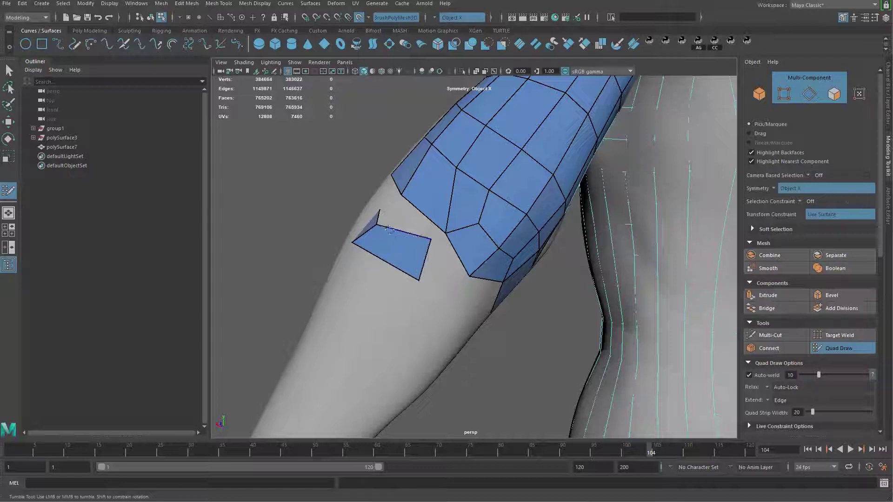
# - Delete the surplus quads around the open gap at the back of the elbow
pyautogui.keyDown('alt'); pyautogui.moveTo(423, 250); pyautogui.dragTo(528, 296); pyautogui.keyUp('alt')
pyautogui.keyDown('ctrl'); pyautogui.keyDown('shift'); pyautogui.click(530, 297); pyautogui.keyUp('shift'); pyautogui.keyUp('ctrl')
pyautogui.keyDown('ctrl'); pyautogui.keyDown('shift'); pyautogui.click(483, 298); pyautogui.keyUp('shift'); pyautogui.keyUp('ctrl')
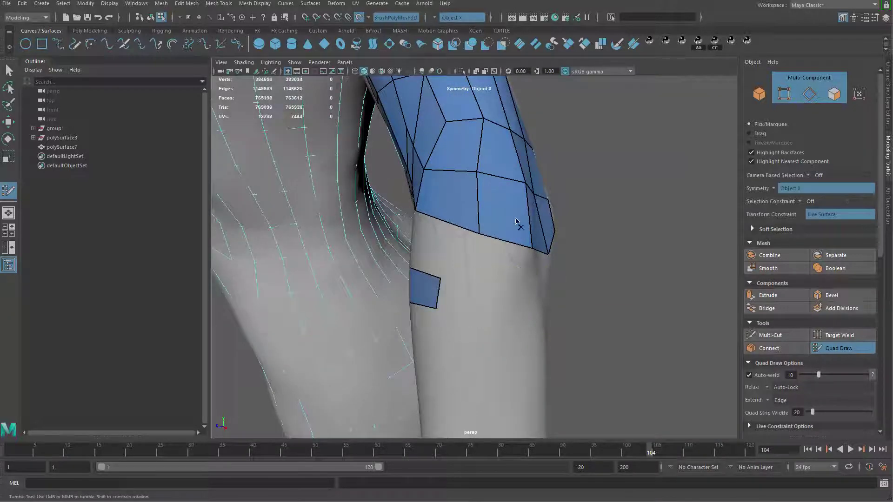
pyautogui.keyDown('alt'); pyautogui.moveTo(474, 259); pyautogui.dragTo(483, 251); pyautogui.keyUp('alt')
pyautogui.keyDown('ctrl'); pyautogui.keyDown('shift'); pyautogui.click(483, 251); pyautogui.keyUp('shift'); pyautogui.keyUp('ctrl')
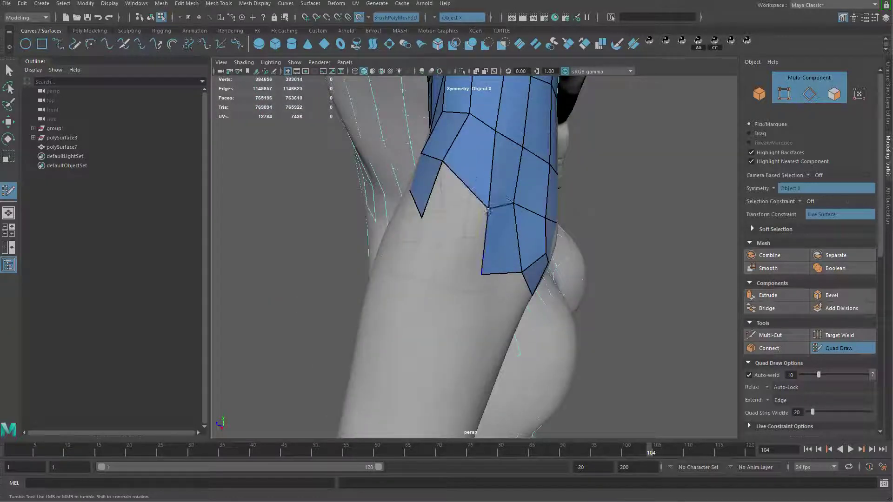
# - Bridge the band below the elbow to the outer forearm row with new quads
pyautogui.keyDown('alt'); pyautogui.moveTo(486, 212); pyautogui.dragTo(492, 261); pyautogui.keyUp('alt')
pyautogui.click(491, 262)
pyautogui.keyDown('shift'); pyautogui.click(518, 295); pyautogui.keyUp('shift')
pyautogui.keyDown('alt'); pyautogui.moveTo(518, 296); pyautogui.dragTo(485, 269); pyautogui.keyUp('alt')
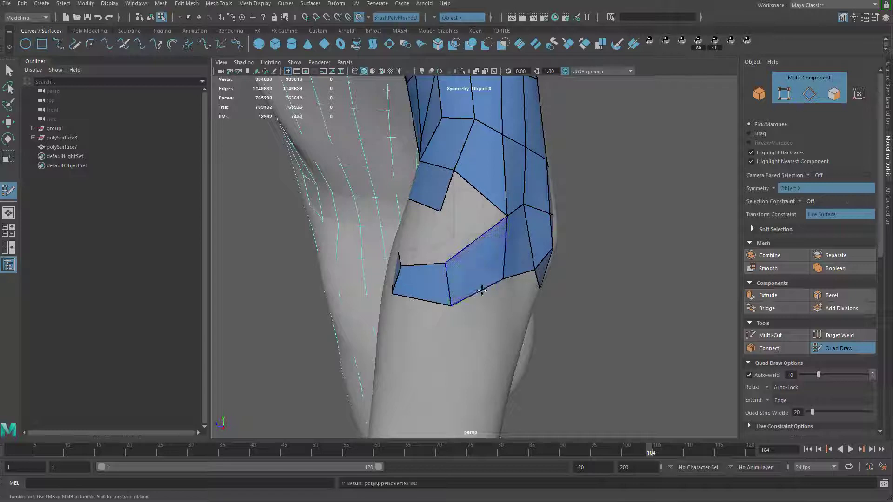
pyautogui.moveTo(409, 296)
pyautogui.keyDown('alt'); pyautogui.mouseDown()
pyautogui.moveTo(423, 247)
pyautogui.moveTo(454, 260)
pyautogui.moveTo(494, 242)
pyautogui.mouseUp(); pyautogui.keyUp('alt')
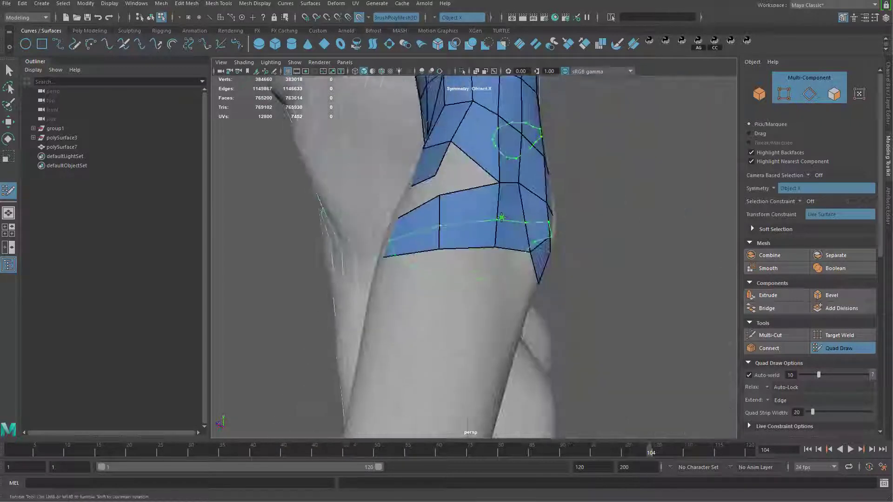
pyautogui.keyDown('alt'); pyautogui.moveTo(295, 291); pyautogui.dragTo(490, 297); pyautogui.keyUp('alt')
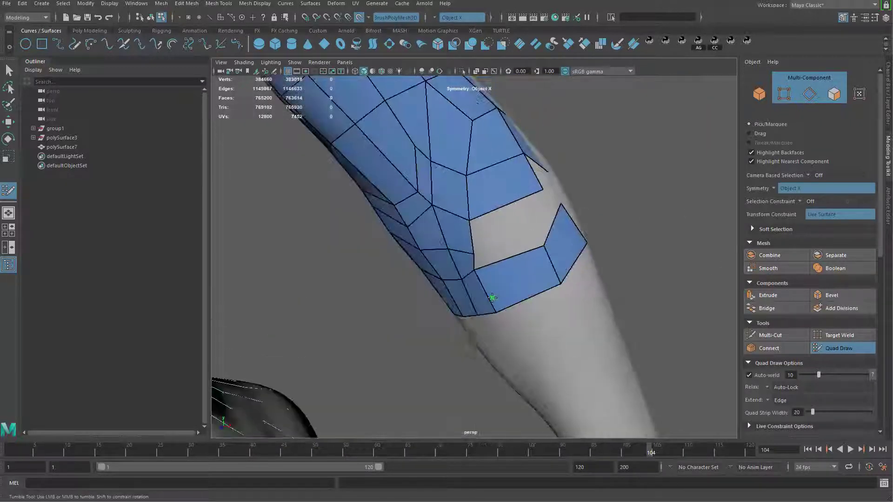
# - Delete three quads along the edge of the elbow opening on the back of the arm
pyautogui.keyDown('alt'); pyautogui.moveTo(572, 228); pyautogui.dragTo(463, 245); pyautogui.keyUp('alt')
pyautogui.moveTo(511, 214)
pyautogui.keyDown('alt'); pyautogui.mouseDown()
pyautogui.moveTo(526, 232)
pyautogui.moveTo(494, 221)
pyautogui.moveTo(485, 228)
pyautogui.moveTo(484, 201)
pyautogui.mouseUp(); pyautogui.keyUp('alt')
pyautogui.keyDown('ctrl'); pyautogui.keyDown('shift'); pyautogui.click(488, 200); pyautogui.keyUp('shift'); pyautogui.keyUp('ctrl')
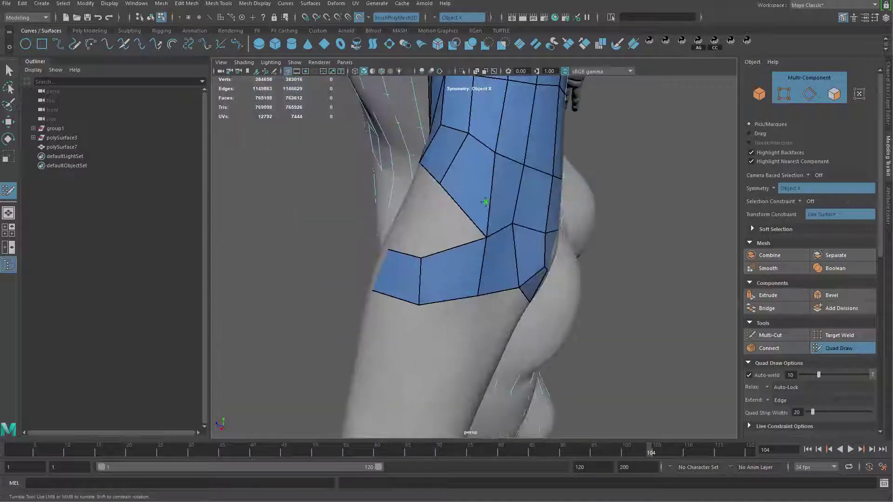
pyautogui.keyDown('ctrl'); pyautogui.keyDown('shift'); pyautogui.click(485, 201); pyautogui.keyUp('shift'); pyautogui.keyUp('ctrl')
pyautogui.moveTo(454, 238)
pyautogui.keyDown('alt'); pyautogui.mouseDown()
pyautogui.moveTo(510, 207)
pyautogui.moveTo(490, 168)
pyautogui.moveTo(496, 267)
pyautogui.moveTo(524, 223)
pyautogui.moveTo(523, 181)
pyautogui.moveTo(479, 193)
pyautogui.moveTo(475, 186)
pyautogui.moveTo(480, 204)
pyautogui.moveTo(469, 237)
pyautogui.mouseUp(); pyautogui.keyUp('alt')
pyautogui.keyDown('ctrl'); pyautogui.keyDown('shift'); pyautogui.click(480, 193); pyautogui.keyUp('shift'); pyautogui.keyUp('ctrl')
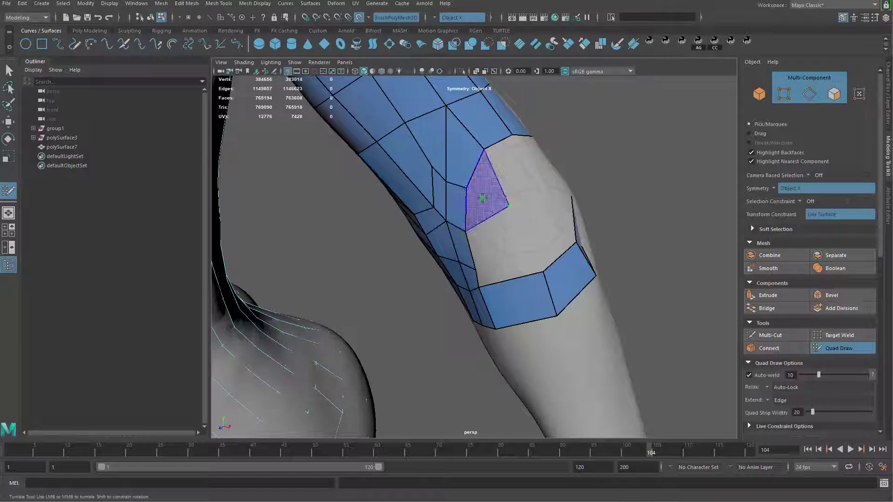
# - Fill the inner side of the elbow opening with quads down to the band and adjust their vertices
pyautogui.keyDown('shift'); pyautogui.click(522, 268); pyautogui.keyUp('shift')
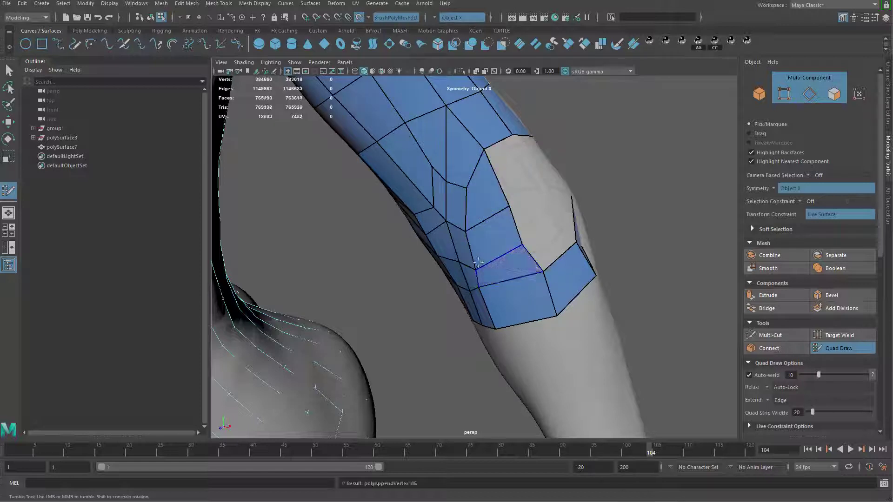
pyautogui.keyDown('alt'); pyautogui.moveTo(522, 268); pyautogui.dragTo(512, 232); pyautogui.keyUp('alt')
pyautogui.moveTo(520, 311); pyautogui.dragTo(537, 311)
pyautogui.moveTo(512, 271); pyautogui.dragTo(515, 272)
# - Place points inside the elbow opening and fill a ring of quads along its upper and outer edges
pyautogui.moveTo(528, 311)
pyautogui.keyDown('alt'); pyautogui.mouseDown()
pyautogui.moveTo(491, 255)
pyautogui.moveTo(487, 263)
pyautogui.moveTo(503, 239)
pyautogui.moveTo(492, 236)
pyautogui.mouseUp(); pyautogui.keyUp('alt')
pyautogui.click(492, 235)
pyautogui.keyDown('shift'); pyautogui.click(480, 244); pyautogui.keyUp('shift')
pyautogui.click(479, 231)
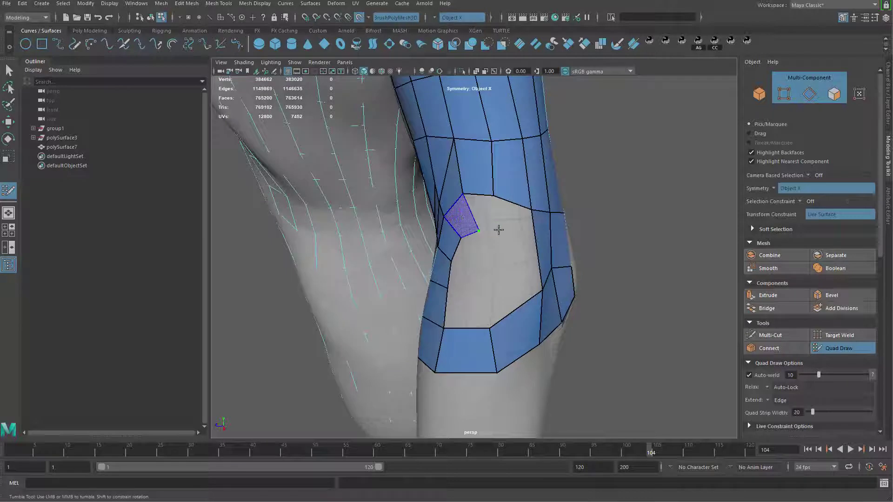
pyautogui.keyDown('shift'); pyautogui.click(484, 200); pyautogui.keyUp('shift')
pyautogui.keyDown('shift'); pyautogui.moveTo(489, 189); pyautogui.dragTo(488, 187); pyautogui.keyUp('shift')
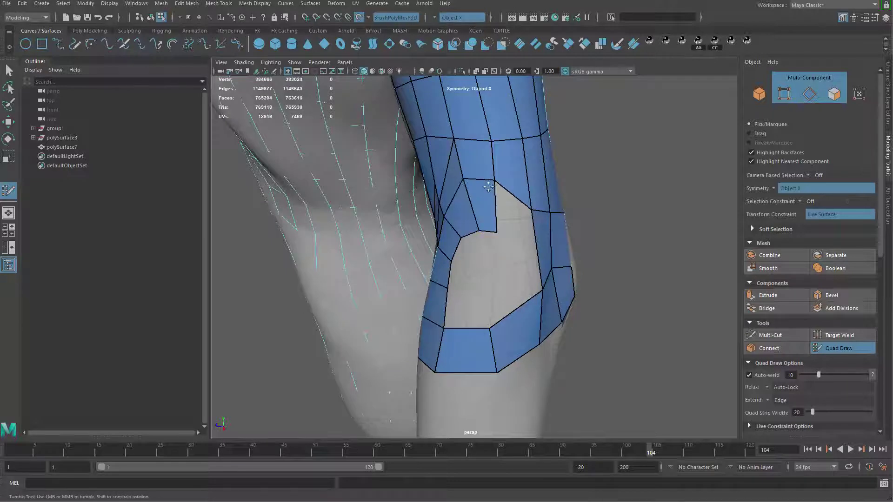
pyautogui.keyDown('shift'); pyautogui.click(519, 241); pyautogui.keyUp('shift')
pyautogui.keyDown('alt'); pyautogui.moveTo(528, 278); pyautogui.dragTo(497, 257); pyautogui.keyUp('alt')
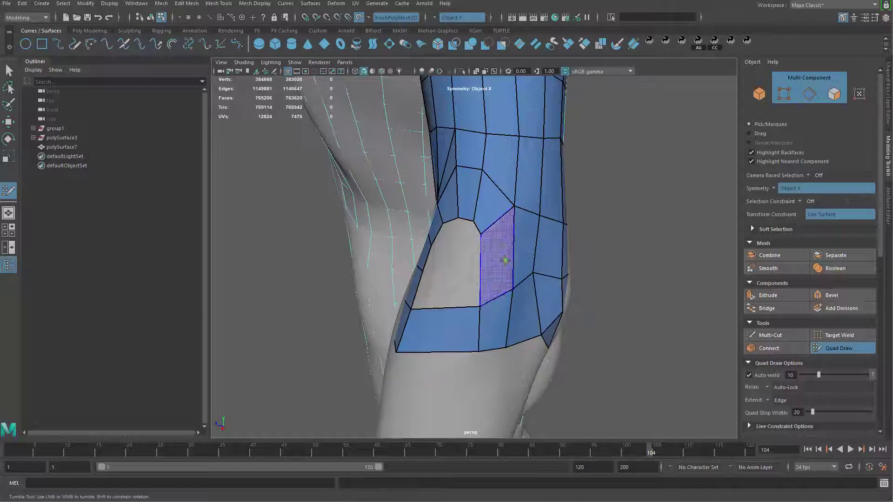
pyautogui.keyDown('shift'); pyautogui.click(500, 260); pyautogui.keyUp('shift')
pyautogui.moveTo(503, 263)
pyautogui.keyDown('alt'); pyautogui.mouseDown()
pyautogui.moveTo(521, 282)
pyautogui.moveTo(526, 233)
pyautogui.mouseUp(); pyautogui.keyUp('alt')
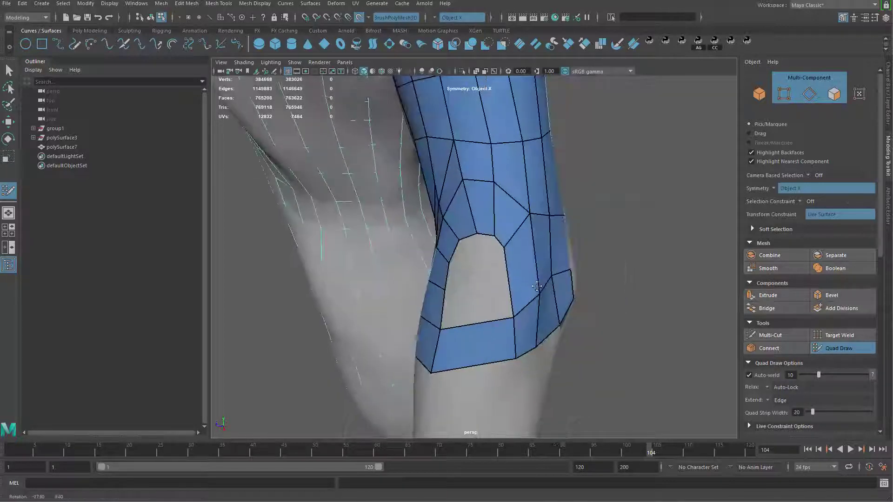
# - Adjust the vertices around the elbow opening and insert an edge through the wide quad in the band below it
pyautogui.moveTo(492, 182)
pyautogui.mouseDown()
pyautogui.moveTo(495, 235)
pyautogui.moveTo(445, 282)
pyautogui.mouseUp()
pyautogui.keyDown('alt'); pyautogui.moveTo(508, 326); pyautogui.dragTo(523, 339); pyautogui.keyUp('alt')
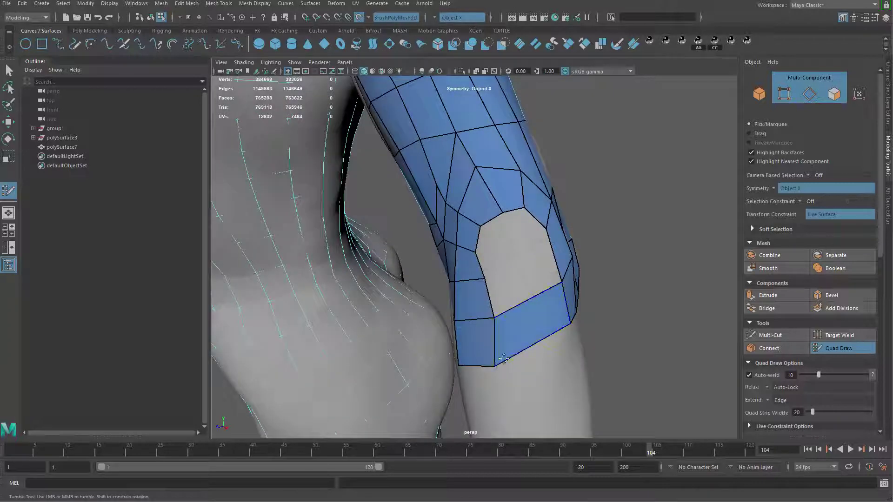
pyautogui.moveTo(495, 365); pyautogui.dragTo(501, 364)
pyautogui.moveTo(571, 323); pyautogui.dragTo(569, 328)
pyautogui.keyDown('alt'); pyautogui.moveTo(502, 363); pyautogui.dragTo(511, 318); pyautogui.keyUp('alt')
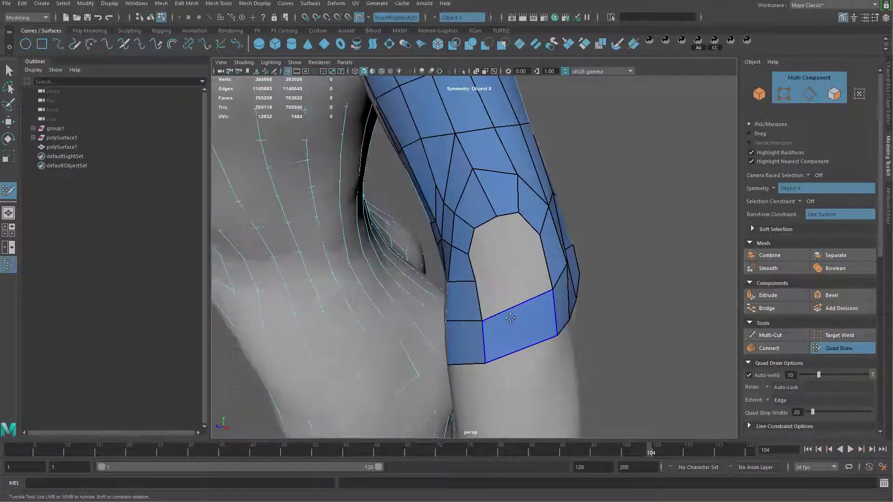
pyautogui.keyDown('ctrl'); pyautogui.click(523, 321); pyautogui.keyUp('ctrl')
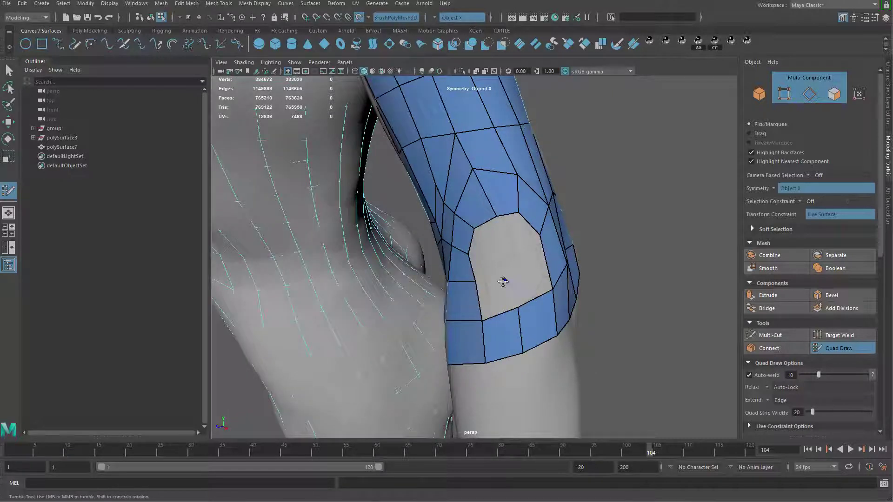
# - Fill a row of quads above the band inside the opening and split its outer column with another edge
pyautogui.keyDown('shift'); pyautogui.click(493, 271); pyautogui.keyUp('shift')
pyautogui.moveTo(506, 279); pyautogui.dragTo(511, 272)
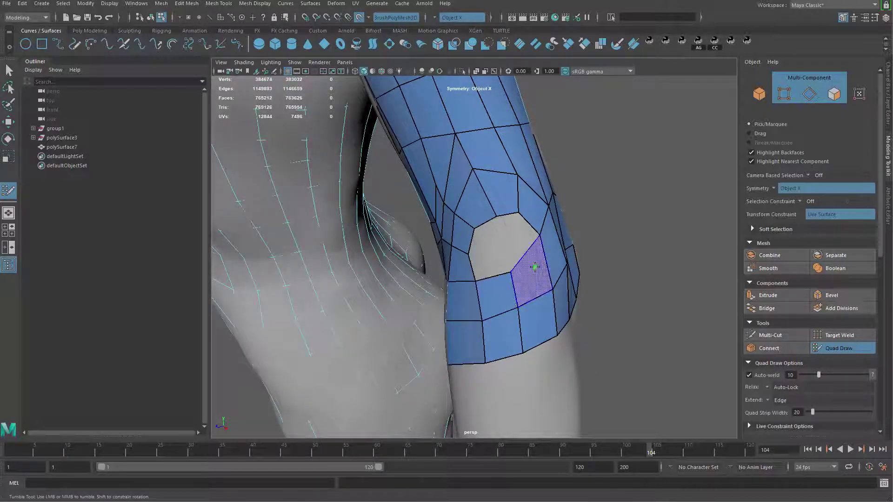
pyautogui.keyDown('shift'); pyautogui.click(539, 240); pyautogui.keyUp('shift')
pyautogui.moveTo(526, 327); pyautogui.dragTo(533, 308)
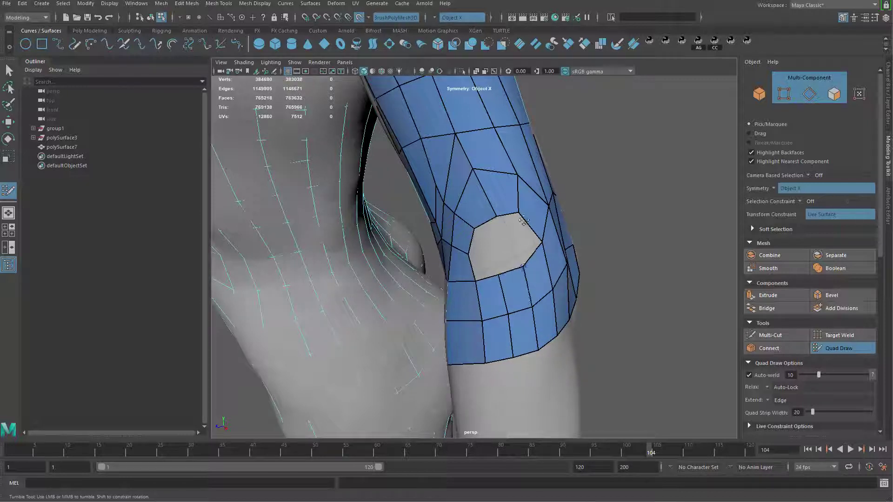
# - Close the remaining hole at the back of the elbow with three quads
pyautogui.keyDown('shift'); pyautogui.click(519, 236); pyautogui.keyUp('shift')
pyautogui.keyDown('shift'); pyautogui.click(485, 259); pyautogui.keyUp('shift')
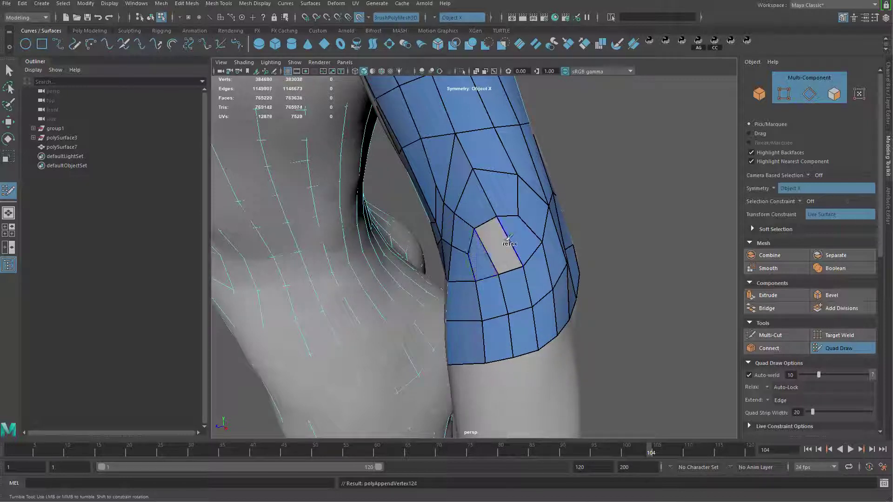
pyautogui.keyDown('shift'); pyautogui.click(494, 245); pyautogui.keyUp('shift')
pyautogui.keyDown('alt'); pyautogui.moveTo(494, 244); pyautogui.dragTo(519, 248); pyautogui.keyUp('alt')
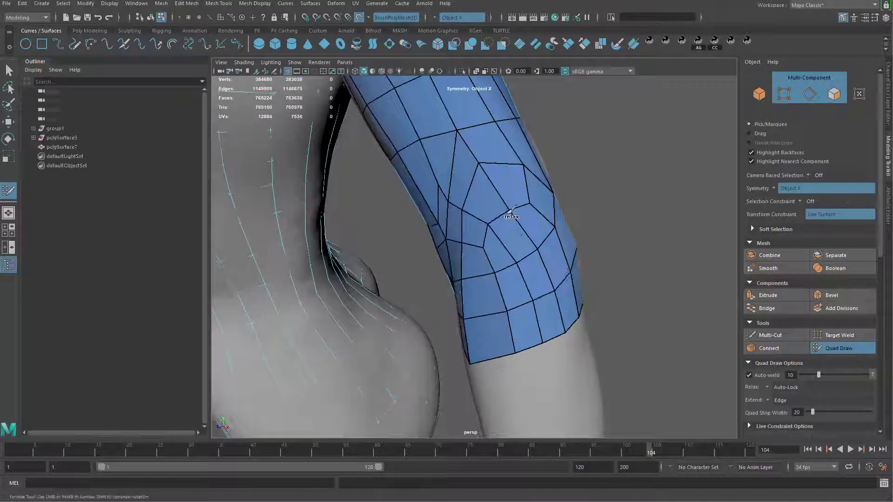
# - Relax the quads around the back and sides of the elbow to even out their spacing
pyautogui.moveTo(509, 166)
pyautogui.keyDown('alt'); pyautogui.mouseDown()
pyautogui.moveTo(508, 182)
pyautogui.moveTo(539, 192)
pyautogui.moveTo(590, 253)
pyautogui.moveTo(544, 295)
pyautogui.mouseUp(); pyautogui.keyUp('alt')
pyautogui.scroll(-4, 590, 253)
pyautogui.scroll(4, 549, 305)
pyautogui.keyDown('shift'); pyautogui.moveTo(547, 242); pyautogui.dragTo(560, 293); pyautogui.keyUp('shift')
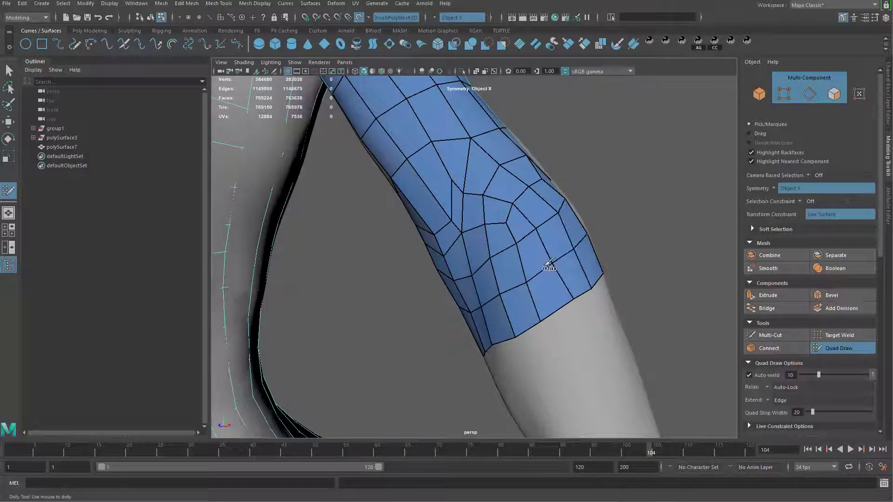
pyautogui.moveTo(503, 225)
pyautogui.keyDown('alt'); pyautogui.mouseDown()
pyautogui.moveTo(484, 219)
pyautogui.moveTo(503, 225)
pyautogui.mouseUp(); pyautogui.keyUp('alt')
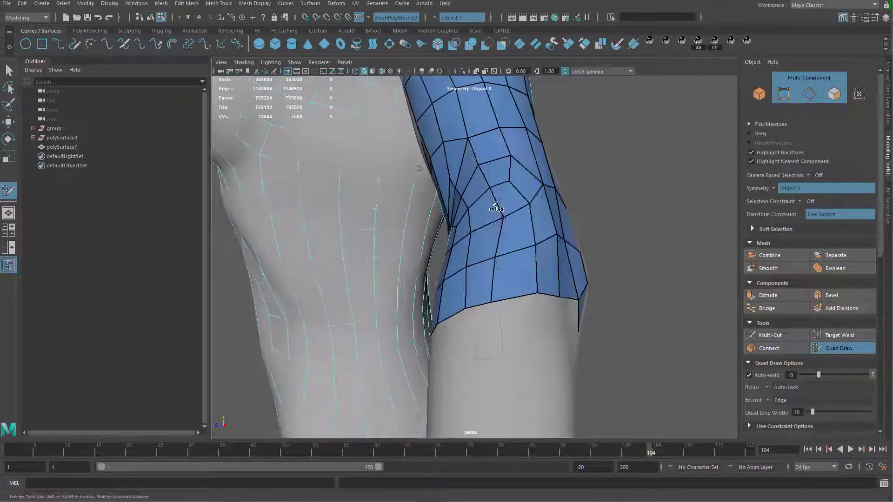
pyautogui.keyDown('alt'); pyautogui.moveTo(524, 287); pyautogui.dragTo(525, 305); pyautogui.keyUp('alt')
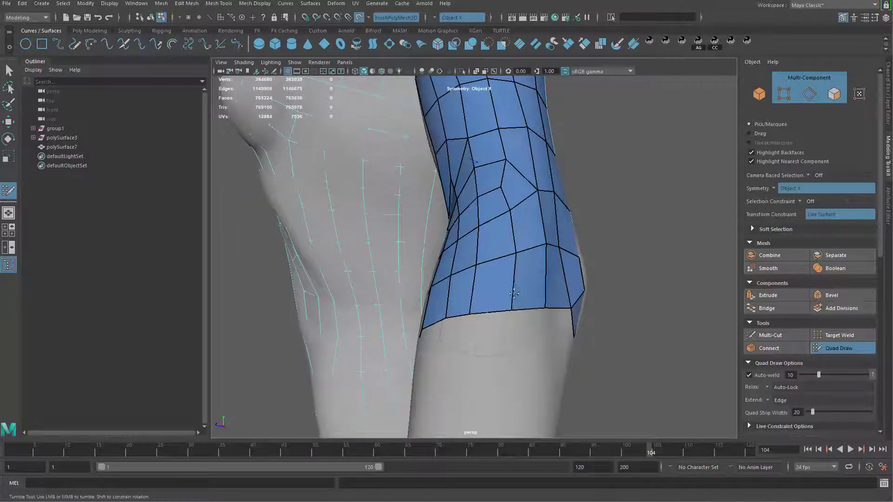
pyautogui.keyDown('alt'); pyautogui.moveTo(505, 162); pyautogui.dragTo(522, 221); pyautogui.keyUp('alt')
pyautogui.keyDown('alt'); pyautogui.moveTo(507, 191); pyautogui.dragTo(530, 242); pyautogui.keyUp('alt')
pyautogui.keyDown('alt'); pyautogui.moveTo(535, 242); pyautogui.dragTo(525, 193, button='right'); pyautogui.keyUp('alt')
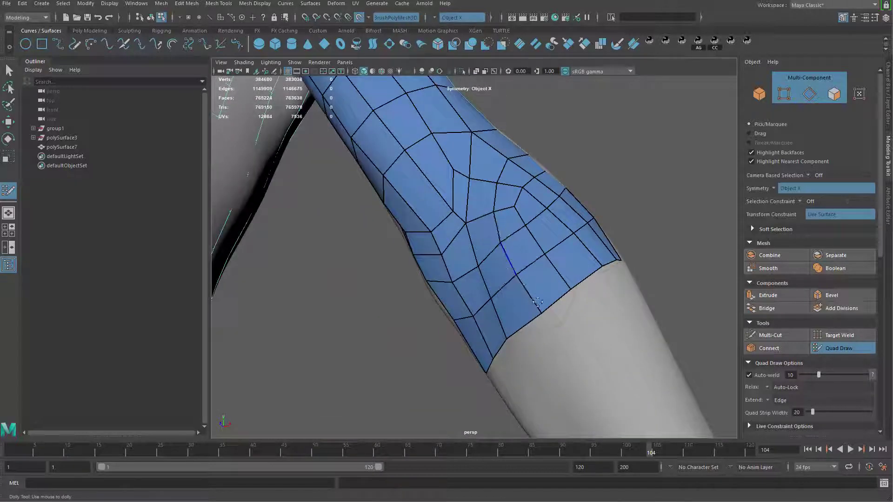
pyautogui.keyDown('alt'); pyautogui.moveTo(559, 283); pyautogui.dragTo(560, 269); pyautogui.keyUp('alt')
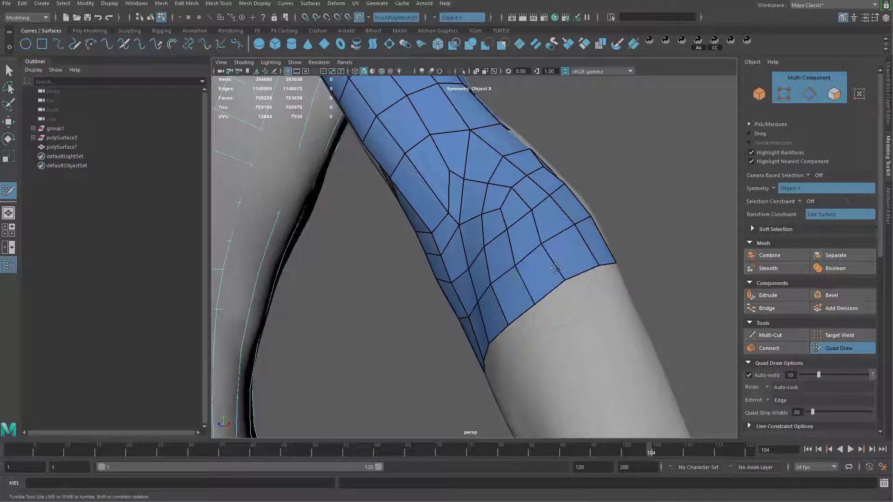
pyautogui.keyDown('alt'); pyautogui.moveTo(494, 207); pyautogui.dragTo(519, 198); pyautogui.keyUp('alt')
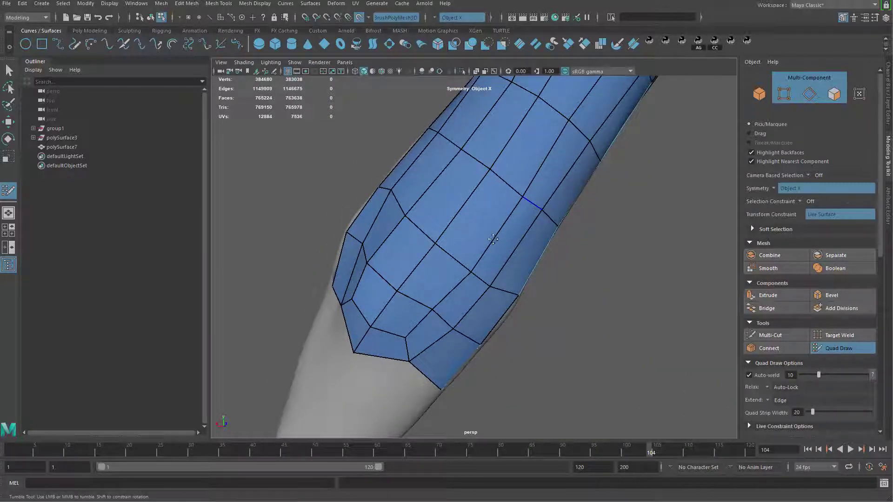
# - Insert an edge loop across the elbow area and relax the surrounding quads
pyautogui.moveTo(493, 239)
pyautogui.keyDown('alt'); pyautogui.mouseDown()
pyautogui.moveTo(636, 261)
pyautogui.moveTo(556, 185)
pyautogui.moveTo(535, 220)
pyautogui.moveTo(460, 285)
pyautogui.mouseUp(); pyautogui.keyUp('alt')
pyautogui.keyDown('ctrl'); pyautogui.click(502, 330); pyautogui.keyUp('ctrl')
pyautogui.keyDown('alt'); pyautogui.moveTo(502, 330); pyautogui.dragTo(470, 244); pyautogui.keyUp('alt')
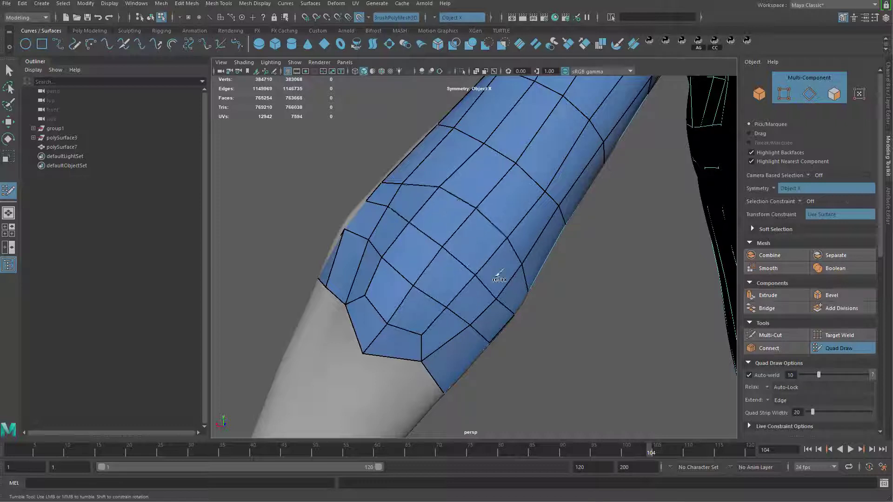
pyautogui.keyDown('alt'); pyautogui.moveTo(465, 261); pyautogui.dragTo(566, 242); pyautogui.keyUp('alt')
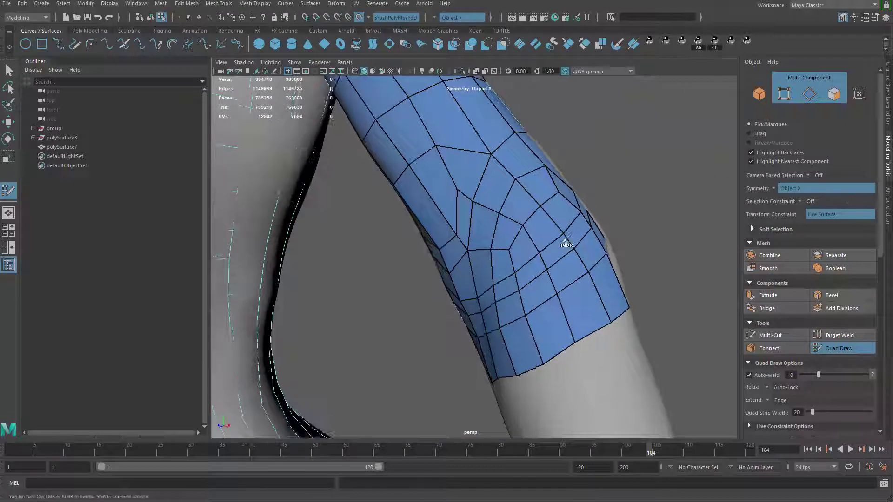
pyautogui.keyDown('shift'); pyautogui.moveTo(540, 207); pyautogui.dragTo(523, 240); pyautogui.keyUp('shift')
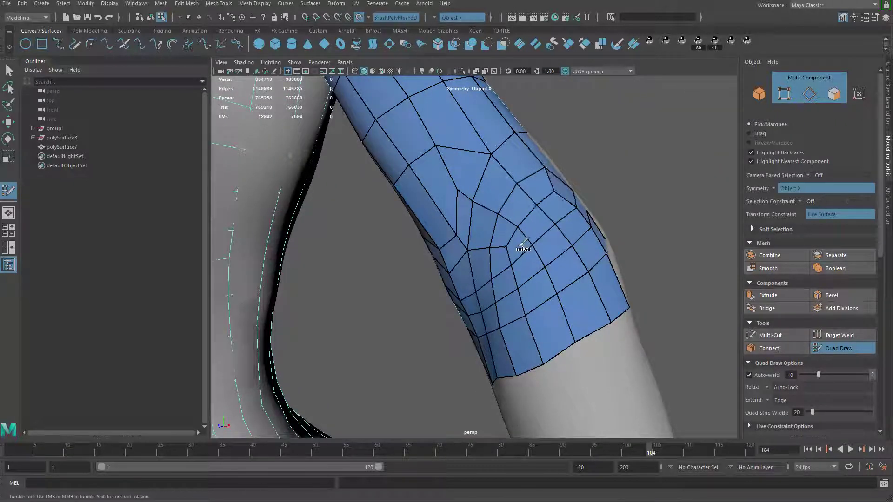
pyautogui.moveTo(563, 318)
pyautogui.keyDown('alt'); pyautogui.mouseDown()
pyautogui.moveTo(494, 295)
pyautogui.moveTo(461, 303)
pyautogui.moveTo(536, 273)
pyautogui.moveTo(444, 297)
pyautogui.mouseUp(); pyautogui.keyUp('alt')
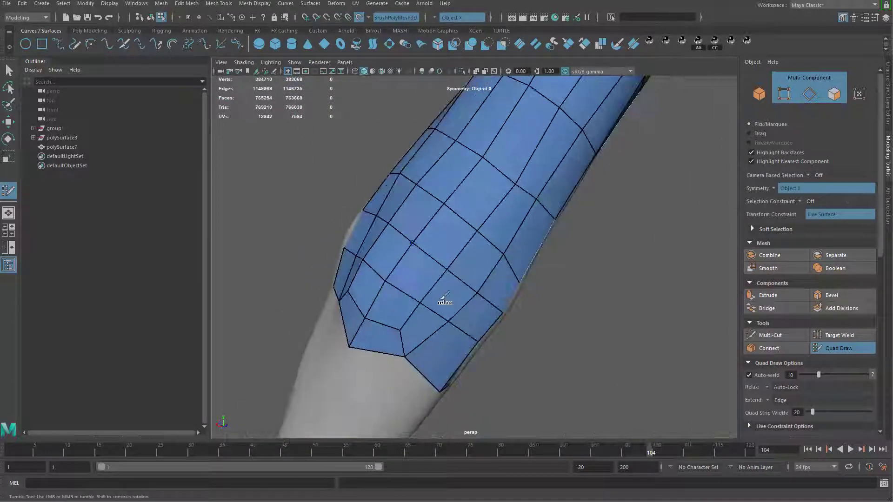
# - Relax the quads around the elbow's lower border to even out their spacing
pyautogui.keyDown('alt'); pyautogui.moveTo(526, 296); pyautogui.dragTo(453, 261); pyautogui.keyUp('alt')
pyautogui.moveTo(487, 310)
pyautogui.keyDown('alt'); pyautogui.mouseDown()
pyautogui.moveTo(509, 289)
pyautogui.moveTo(437, 302)
pyautogui.mouseUp(); pyautogui.keyUp('alt')
pyautogui.moveTo(489, 266)
pyautogui.keyDown('shift'); pyautogui.mouseDown()
pyautogui.moveTo(529, 224)
pyautogui.moveTo(512, 237)
pyautogui.mouseUp(); pyautogui.keyUp('shift')
pyautogui.keyDown('alt'); pyautogui.moveTo(512, 237); pyautogui.dragTo(489, 253); pyautogui.keyUp('alt')
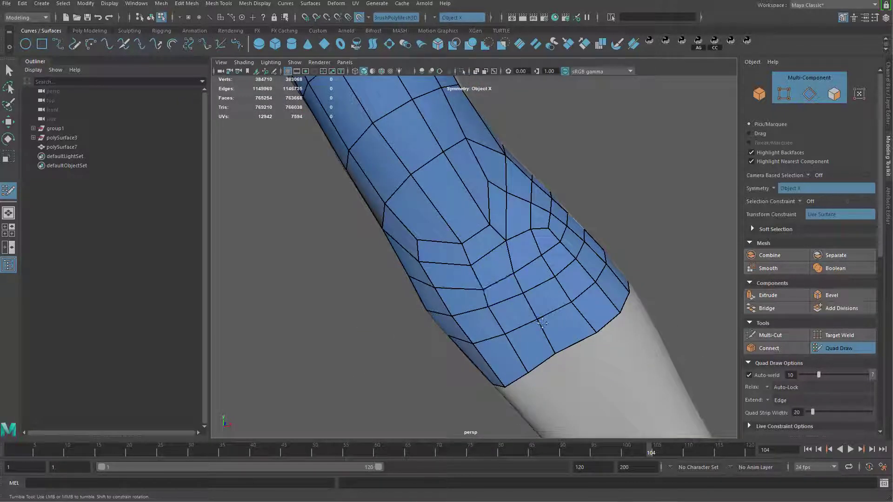
pyautogui.moveTo(542, 322)
pyautogui.keyDown('shift'); pyautogui.mouseDown()
pyautogui.moveTo(577, 319)
pyautogui.moveTo(539, 367)
pyautogui.moveTo(580, 328)
pyautogui.moveTo(556, 273)
pyautogui.moveTo(534, 266)
pyautogui.moveTo(542, 324)
pyautogui.mouseUp(); pyautogui.keyUp('shift')
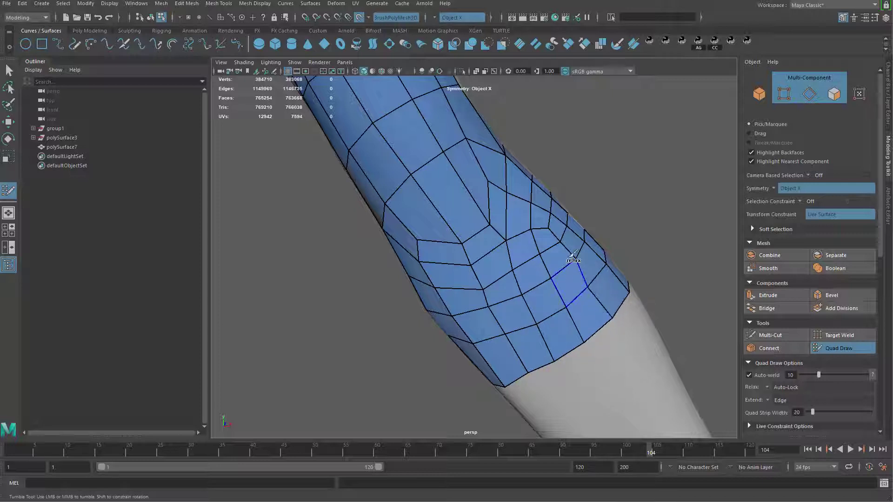
# - Examine the retopologized elbows on both arms against the whole body
pyautogui.moveTo(508, 323)
pyautogui.keyDown('alt'); pyautogui.mouseDown(button='right')
pyautogui.moveTo(484, 334)
pyautogui.moveTo(333, 228)
pyautogui.moveTo(580, 405)
pyautogui.mouseUp(button='right'); pyautogui.keyUp('alt')
pyautogui.moveTo(580, 405)
pyautogui.keyDown('alt'); pyautogui.mouseDown()
pyautogui.moveTo(487, 237)
pyautogui.moveTo(498, 249)
pyautogui.mouseUp(); pyautogui.keyUp('alt')
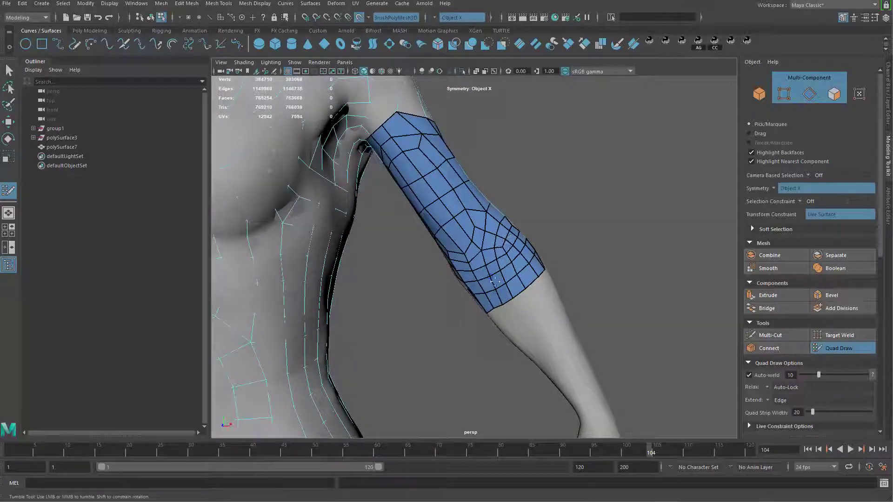
pyautogui.scroll(5, 494, 282)
pyautogui.keyDown('alt'); pyautogui.moveTo(476, 220); pyautogui.dragTo(430, 273, button='right'); pyautogui.keyUp('alt')
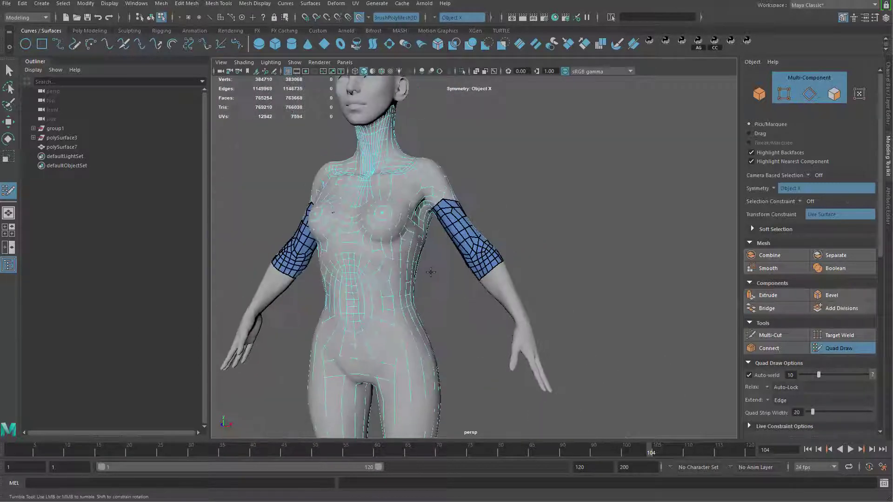
pyautogui.keyDown('alt'); pyautogui.moveTo(430, 273); pyautogui.dragTo(428, 283); pyautogui.keyUp('alt')
pyautogui.keyDown('alt'); pyautogui.moveTo(428, 284); pyautogui.dragTo(398, 279, button='middle'); pyautogui.keyUp('alt')
pyautogui.keyDown('alt'); pyautogui.moveTo(398, 279); pyautogui.dragTo(472, 251, button='right'); pyautogui.keyUp('alt')
pyautogui.keyDown('alt'); pyautogui.moveTo(472, 251); pyautogui.dragTo(490, 271); pyautogui.keyUp('alt')
# - Leave Quad Draw and isolate the arm mesh polySurface7 in object mode
pyautogui.press('f')
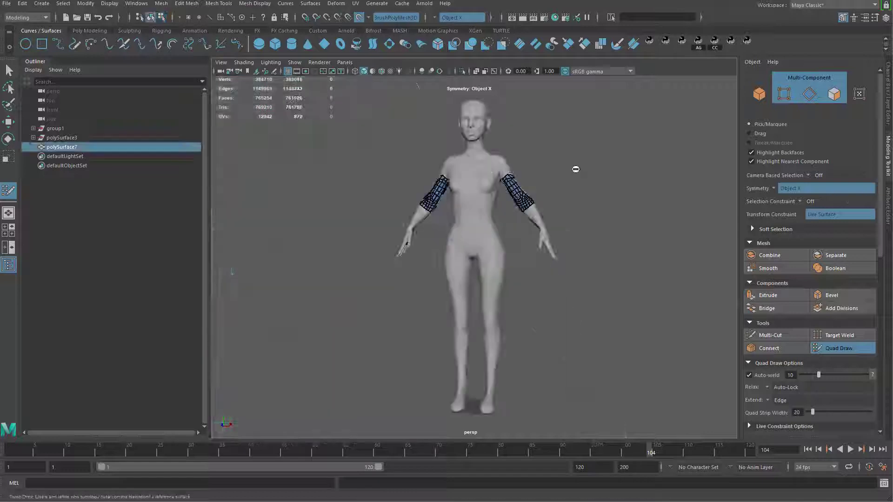
pyautogui.press('F8')
pyautogui.press('q')
pyautogui.keyDown('alt'); pyautogui.moveTo(516, 218); pyautogui.dragTo(515, 268, button='middle'); pyautogui.keyUp('alt')
pyautogui.keyDown('alt'); pyautogui.moveTo(515, 268); pyautogui.dragTo(550, 272, button='right'); pyautogui.keyUp('alt')
pyautogui.hotkey('ctrl', '1')
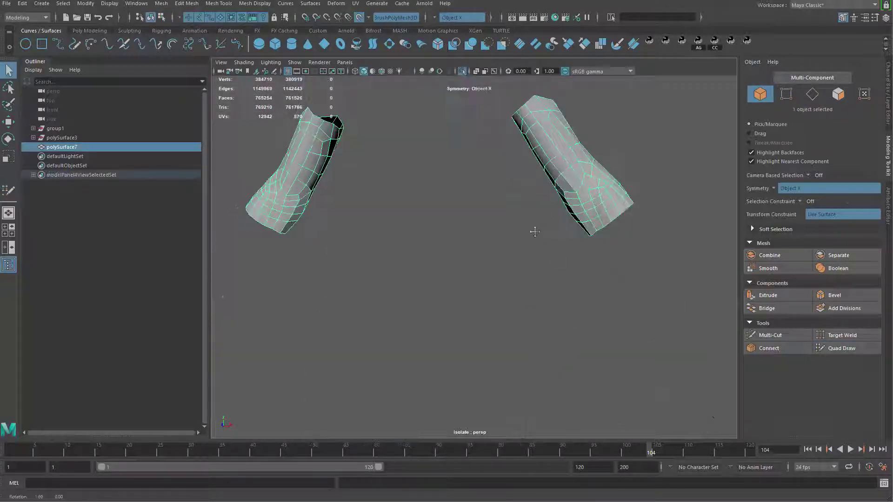
# - Inspect the border edges and vertices around the upper opening of the isolated arm mesh
pyautogui.keyDown('alt'); pyautogui.moveTo(532, 231); pyautogui.dragTo(473, 251, button='middle'); pyautogui.keyUp('alt')
pyautogui.keyDown('alt'); pyautogui.moveTo(472, 251); pyautogui.dragTo(544, 231, button='right'); pyautogui.keyUp('alt')
pyautogui.moveTo(544, 231)
pyautogui.keyDown('alt'); pyautogui.mouseDown()
pyautogui.moveTo(417, 233)
pyautogui.moveTo(401, 268)
pyautogui.moveTo(379, 274)
pyautogui.moveTo(383, 232)
pyautogui.moveTo(387, 244)
pyautogui.moveTo(552, 311)
pyautogui.moveTo(535, 225)
pyautogui.moveTo(547, 215)
pyautogui.moveTo(556, 231)
pyautogui.mouseUp(); pyautogui.keyUp('alt')
pyautogui.press('F10')
pyautogui.click(395, 261)
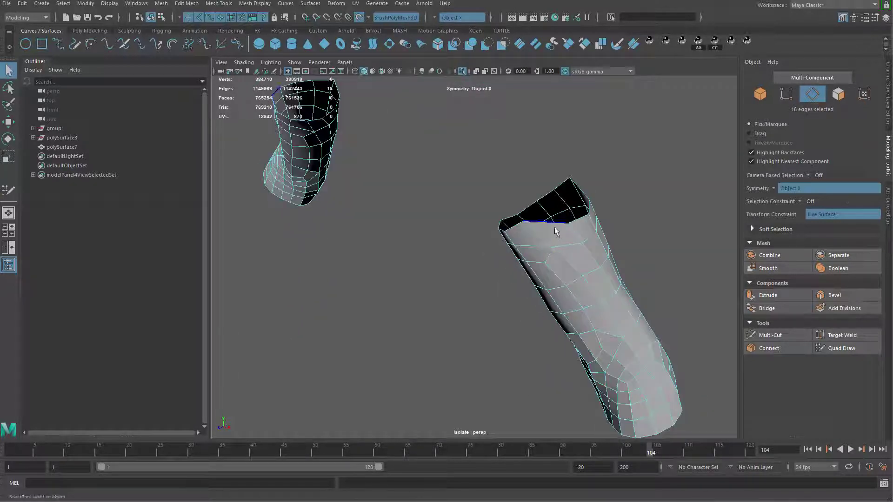
pyautogui.keyDown('alt'); pyautogui.moveTo(554, 273); pyautogui.dragTo(563, 242); pyautogui.keyUp('alt')
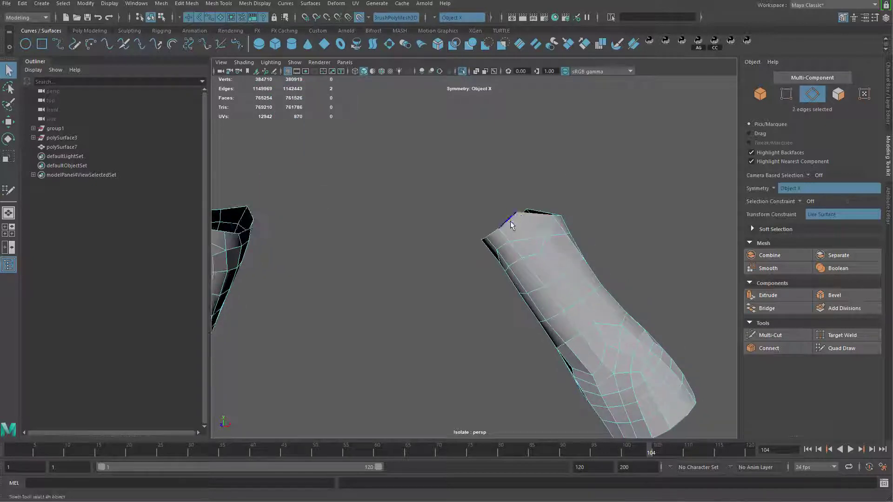
pyautogui.keyDown('alt'); pyautogui.moveTo(499, 225); pyautogui.dragTo(558, 243); pyautogui.keyUp('alt')
pyautogui.moveTo(558, 243); pyautogui.dragTo(525, 241, button='right')
pyautogui.click(513, 202)
pyautogui.press('w')
pyautogui.keyDown('alt'); pyautogui.moveTo(558, 235); pyautogui.dragTo(642, 240); pyautogui.keyUp('alt')
# - Select the arm mesh's edges, soften their shading, and return to object selection
pyautogui.moveTo(649, 240); pyautogui.dragTo(654, 217, button='right')
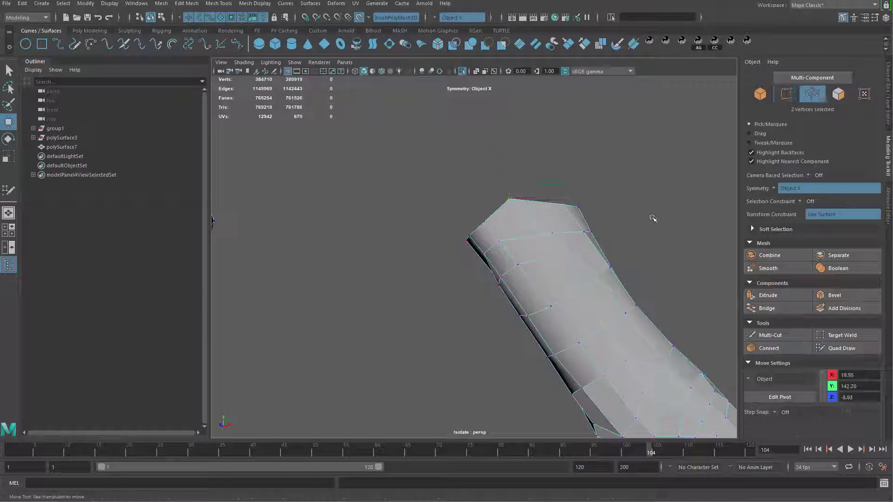
pyautogui.doubleClick(549, 204)
pyautogui.keyDown('alt'); pyautogui.moveTo(461, 247); pyautogui.dragTo(433, 144, button='middle'); pyautogui.keyUp('alt')
pyautogui.scroll(-3, 598, 228)
pyautogui.moveTo(600, 228); pyautogui.dragTo(562, 392)
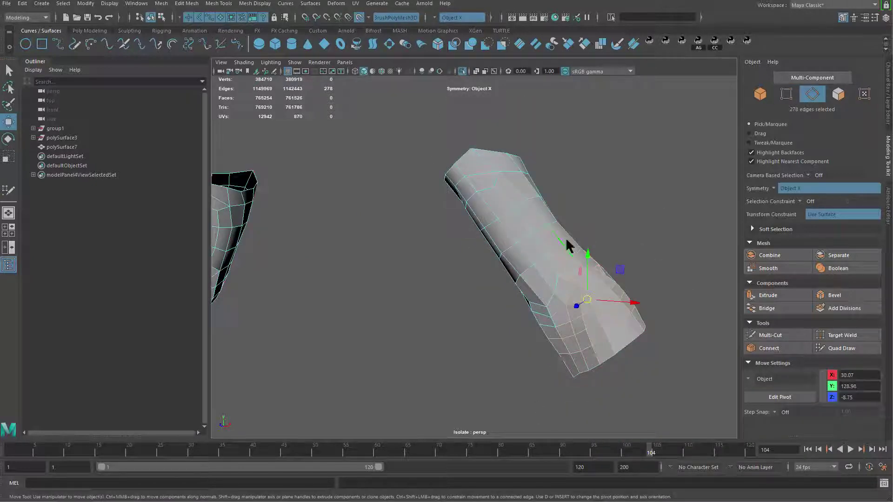
pyautogui.click(551, 343)
pyautogui.moveTo(568, 245)
pyautogui.mouseDown(button='right')
pyautogui.moveTo(590, 223)
pyautogui.moveTo(614, 266)
pyautogui.moveTo(666, 197)
pyautogui.mouseUp(button='right')
pyautogui.click(559, 249)
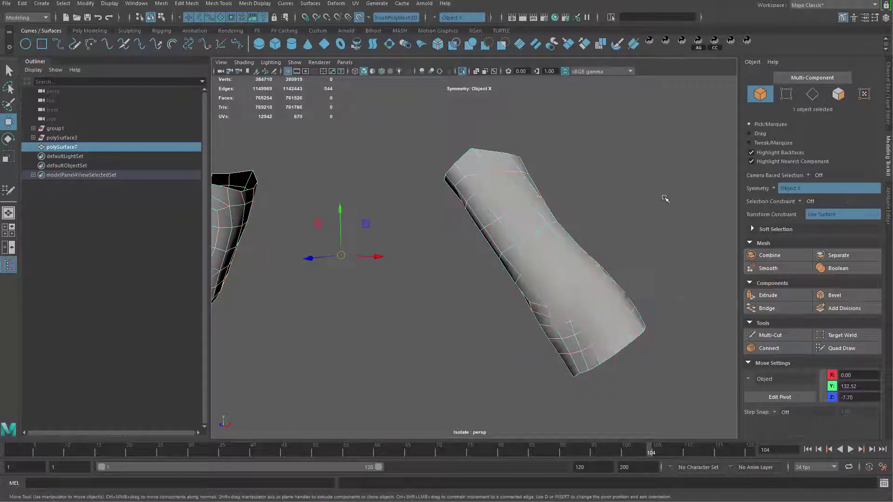
# - Select the face loop circling the upper arm and its inner faces, plus elbow face loops, to examine the topology flow
pyautogui.keyDown('alt'); pyautogui.moveTo(600, 311); pyautogui.dragTo(576, 313); pyautogui.keyUp('alt')
pyautogui.keyDown('alt'); pyautogui.moveTo(576, 313); pyautogui.dragTo(614, 326, button='right'); pyautogui.keyUp('alt')
pyautogui.keyDown('alt'); pyautogui.moveTo(614, 326); pyautogui.dragTo(600, 301, button='middle'); pyautogui.keyUp('alt')
pyautogui.keyDown('alt'); pyautogui.moveTo(600, 301); pyautogui.dragTo(624, 303, button='right'); pyautogui.keyUp('alt')
pyautogui.moveTo(590, 253); pyautogui.dragTo(590, 284, button='right')
pyautogui.click(590, 284)
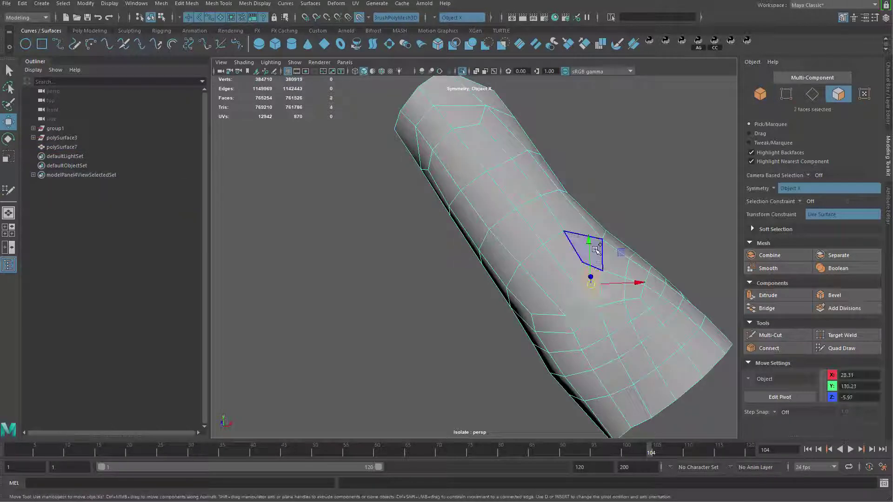
pyautogui.keyDown('shift'); pyautogui.doubleClick(585, 248); pyautogui.keyUp('shift')
pyautogui.moveTo(541, 291)
pyautogui.keyDown('alt'); pyautogui.mouseDown()
pyautogui.moveTo(535, 284)
pyautogui.moveTo(533, 292)
pyautogui.mouseUp(); pyautogui.keyUp('alt')
pyautogui.press('q')
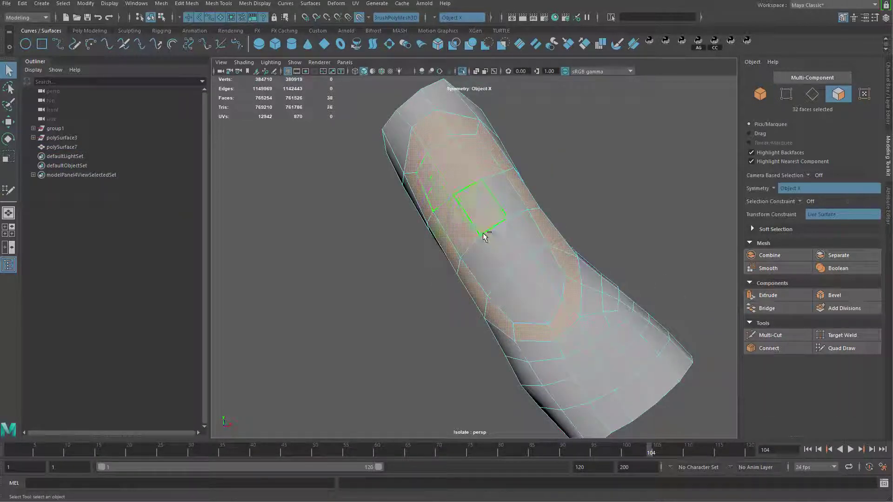
pyautogui.moveTo(484, 236)
pyautogui.keyDown('shift'); pyautogui.mouseDown()
pyautogui.moveTo(524, 302)
pyautogui.moveTo(509, 203)
pyautogui.moveTo(577, 302)
pyautogui.mouseUp(); pyautogui.keyUp('shift')
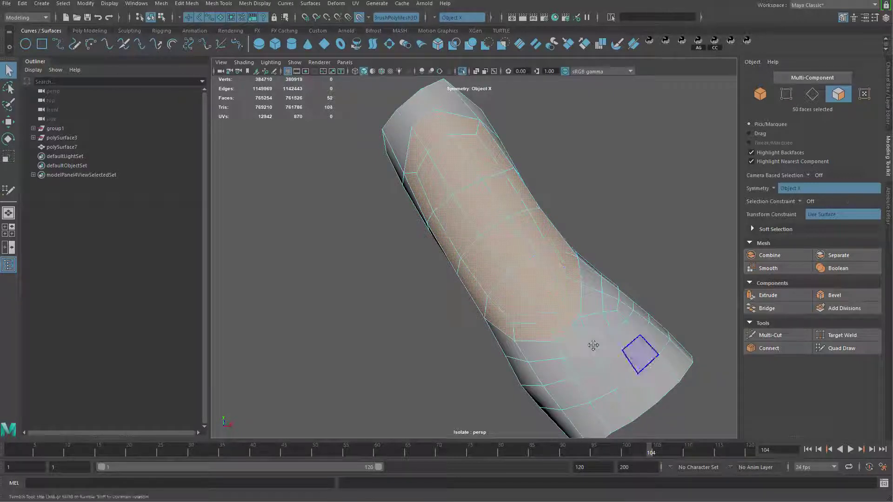
pyautogui.keyDown('alt'); pyautogui.moveTo(593, 346); pyautogui.dragTo(566, 277, button='middle'); pyautogui.keyUp('alt')
pyautogui.keyDown('alt'); pyautogui.moveTo(566, 276); pyautogui.dragTo(584, 327, button='right'); pyautogui.keyUp('alt')
pyautogui.keyDown('shift'); pyautogui.click(616, 339); pyautogui.keyUp('shift')
pyautogui.keyDown('shift'); pyautogui.doubleClick(604, 320); pyautogui.keyUp('shift')
# - Return to object selection, bring the sculpted body back into view, and resume Quad Draw on the arm mesh
pyautogui.keyDown('alt'); pyautogui.moveTo(604, 320); pyautogui.dragTo(484, 234); pyautogui.keyUp('alt')
pyautogui.moveTo(484, 235); pyautogui.dragTo(576, 191, button='right')
pyautogui.hotkey('ctrl', '1')
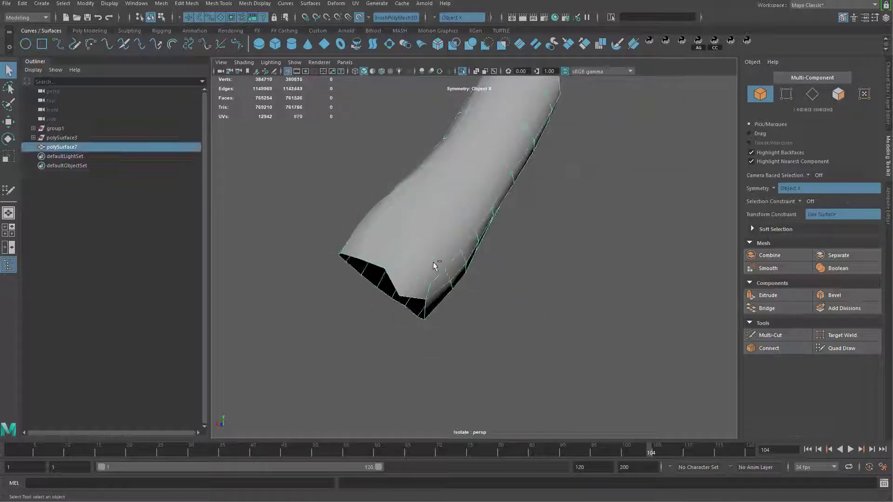
pyautogui.keyDown('alt'); pyautogui.moveTo(433, 266); pyautogui.dragTo(512, 219); pyautogui.keyUp('alt')
pyautogui.keyDown('shift'); pyautogui.moveTo(510, 216); pyautogui.dragTo(512, 435, button='right'); pyautogui.keyUp('shift')
pyautogui.keyDown('shift'); pyautogui.moveTo(512, 434); pyautogui.dragTo(512, 434, button='right'); pyautogui.keyUp('shift')
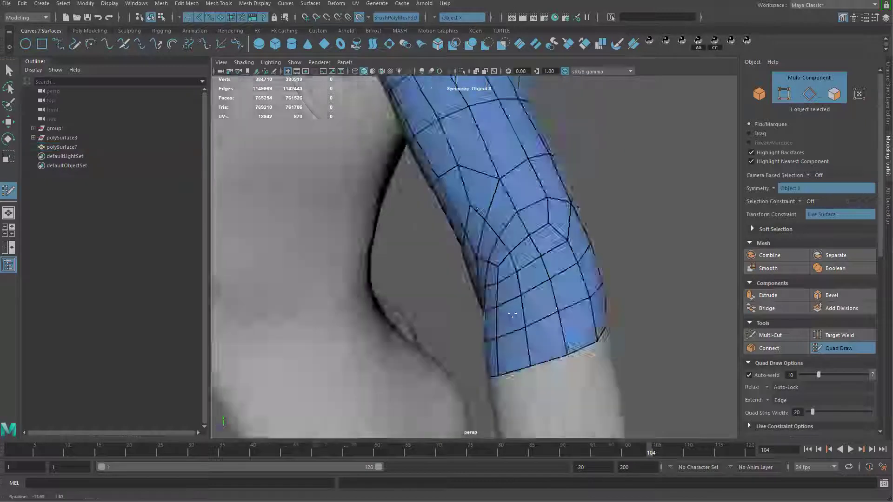
pyautogui.moveTo(442, 284)
pyautogui.keyDown('alt'); pyautogui.mouseDown()
pyautogui.moveTo(507, 279)
pyautogui.moveTo(488, 288)
pyautogui.moveTo(532, 270)
pyautogui.mouseUp(); pyautogui.keyUp('alt')
pyautogui.keyDown('alt'); pyautogui.moveTo(531, 281); pyautogui.dragTo(481, 208); pyautogui.keyUp('alt')
# - Delete the uneven quads in the column running down the elbow, opening a gap to the lower border
pyautogui.keyDown('ctrl'); pyautogui.keyDown('shift'); pyautogui.click(528, 221); pyautogui.keyUp('shift'); pyautogui.keyUp('ctrl')
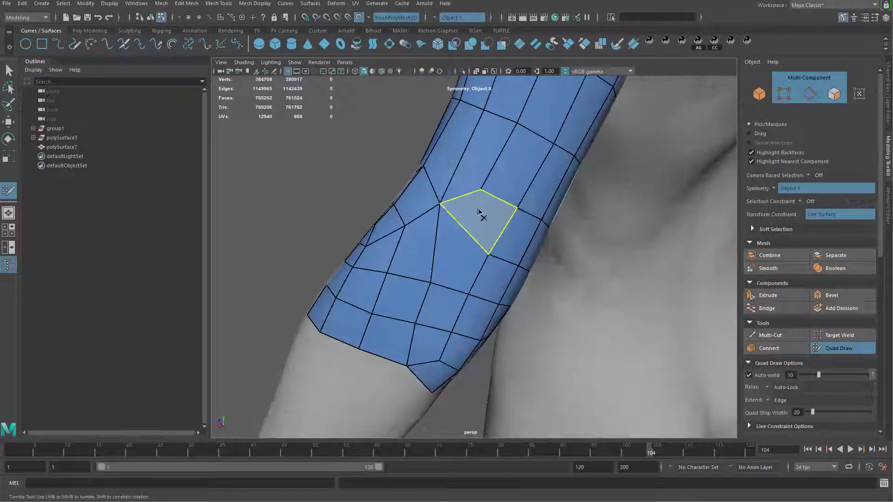
pyautogui.keyDown('ctrl'); pyautogui.keyDown('shift'); pyautogui.click(480, 207); pyautogui.keyUp('shift'); pyautogui.keyUp('ctrl')
pyautogui.moveTo(432, 281); pyautogui.dragTo(421, 282)
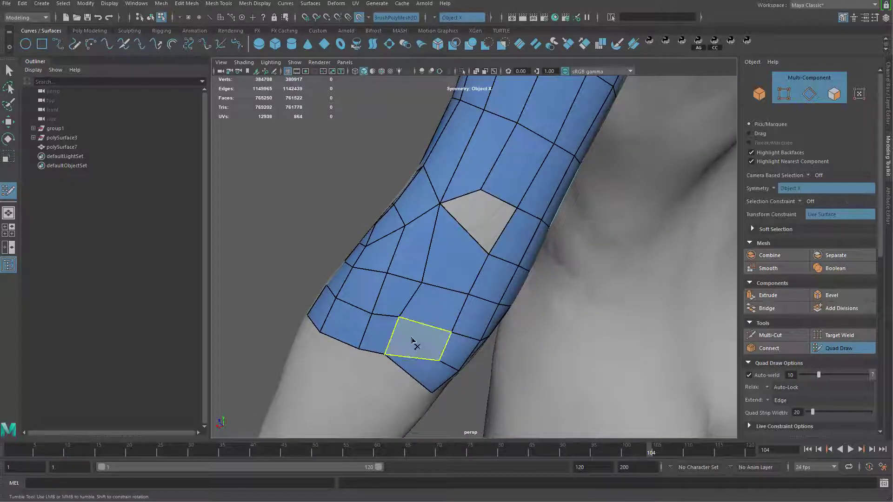
pyautogui.keyDown('ctrl'); pyautogui.keyDown('shift'); pyautogui.click(412, 343); pyautogui.keyUp('shift'); pyautogui.keyUp('ctrl')
pyautogui.keyDown('ctrl'); pyautogui.keyDown('shift'); pyautogui.click(447, 290); pyautogui.keyUp('shift'); pyautogui.keyUp('ctrl')
pyautogui.keyDown('ctrl'); pyautogui.keyDown('shift'); pyautogui.click(446, 285); pyautogui.keyUp('shift'); pyautogui.keyUp('ctrl')
pyautogui.keyDown('ctrl'); pyautogui.keyDown('shift'); pyautogui.click(412, 359); pyautogui.keyUp('shift'); pyautogui.keyUp('ctrl')
# - Fill the upper part of the elbow gap with two new quads and adjust the neighbouring vertex
pyautogui.moveTo(451, 325)
pyautogui.keyDown('alt'); pyautogui.mouseDown()
pyautogui.moveTo(456, 236)
pyautogui.moveTo(448, 245)
pyautogui.mouseUp(); pyautogui.keyUp('alt')
pyautogui.click(455, 236)
pyautogui.keyDown('shift'); pyautogui.click(474, 217); pyautogui.keyUp('shift')
pyautogui.keyDown('shift'); pyautogui.click(440, 219); pyautogui.keyUp('shift')
pyautogui.moveTo(409, 270); pyautogui.dragTo(413, 250)
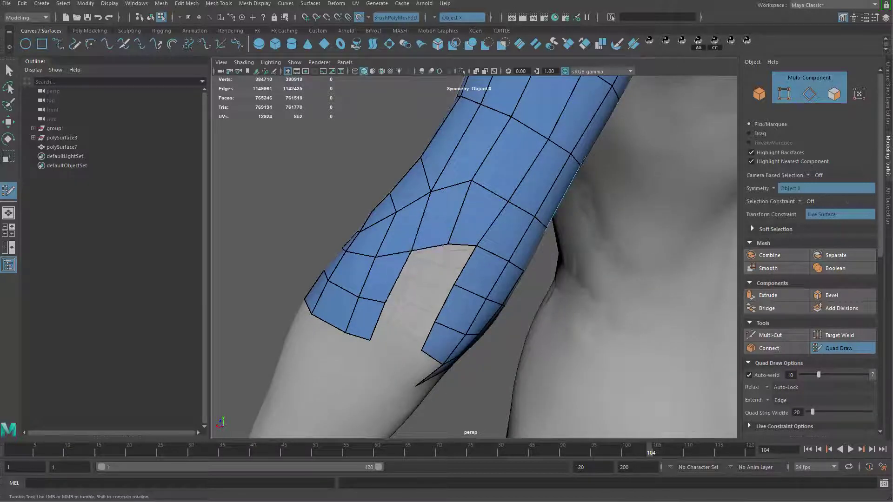
pyautogui.click(402, 320)
pyautogui.keyDown('shift'); pyautogui.click(398, 303); pyautogui.keyUp('shift')
pyautogui.hotkey('ctrl', 'z')
pyautogui.keyDown('shift'); pyautogui.click(444, 267); pyautogui.keyUp('shift')
pyautogui.hotkey('ctrl', 'z')
pyautogui.hotkey('ctrl', 'z')
pyautogui.hotkey('ctrl', 'z')
# - Bridge the elbow opening's lower end with a quad, split it lengthwise, and fill the opening above with quads
pyautogui.keyDown('shift'); pyautogui.click(393, 333); pyautogui.keyUp('shift')
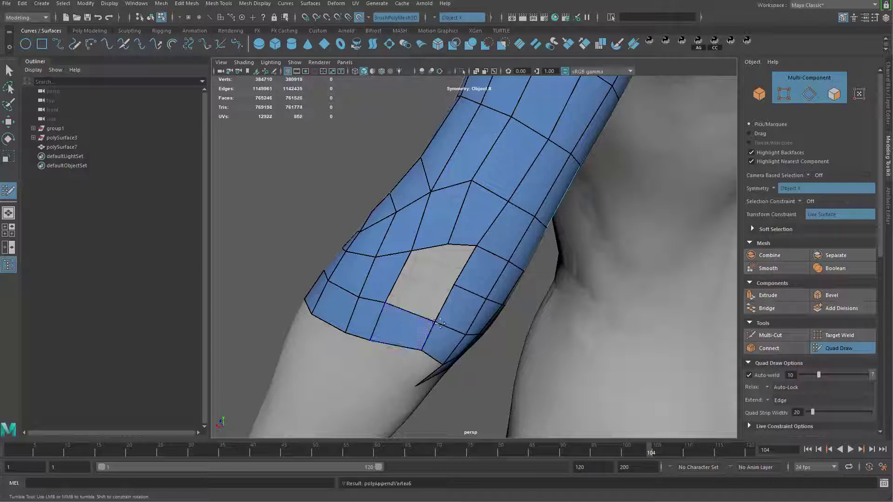
pyautogui.keyDown('alt'); pyautogui.moveTo(459, 280); pyautogui.dragTo(431, 273); pyautogui.keyUp('alt')
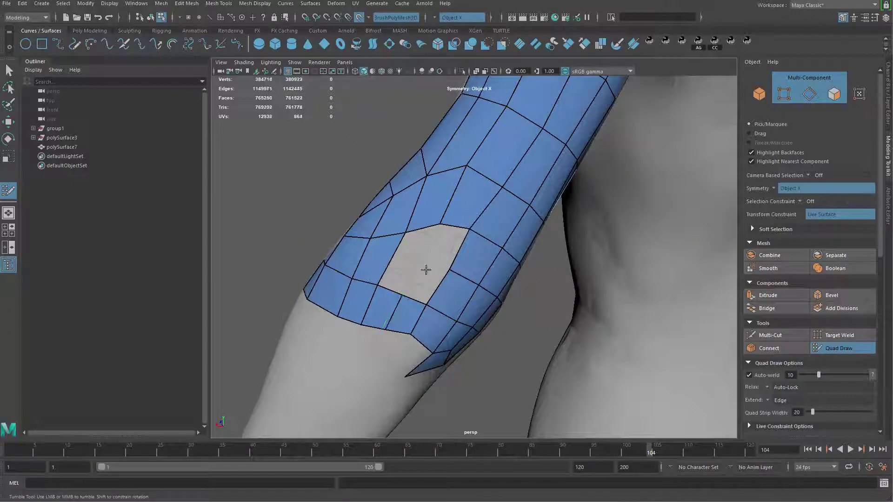
pyautogui.keyDown('shift'); pyautogui.click(413, 252); pyautogui.keyUp('shift')
pyautogui.keyDown('alt'); pyautogui.moveTo(454, 261); pyautogui.dragTo(456, 231); pyautogui.keyUp('alt')
pyautogui.moveTo(472, 172)
pyautogui.keyDown('alt'); pyautogui.mouseDown()
pyautogui.moveTo(427, 262)
pyautogui.moveTo(479, 287)
pyautogui.mouseUp(); pyautogui.keyUp('alt')
pyautogui.keyDown('alt'); pyautogui.moveTo(479, 287); pyautogui.dragTo(500, 287, button='right'); pyautogui.keyUp('alt')
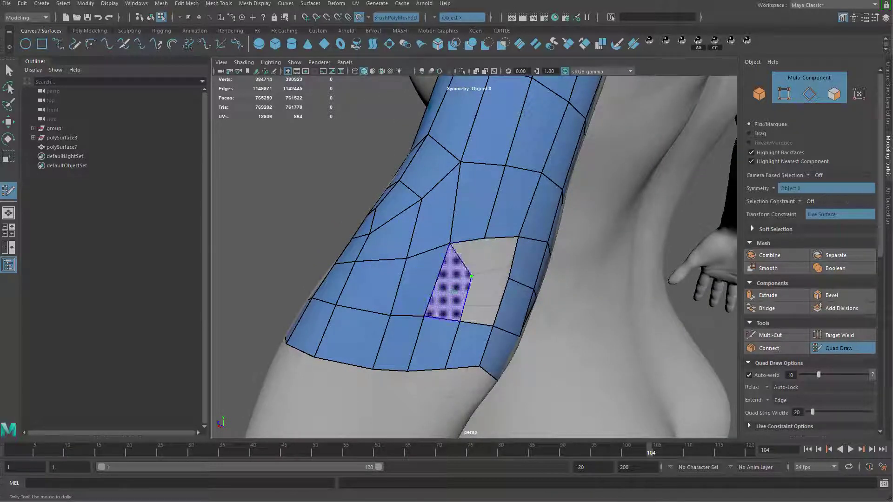
pyautogui.keyDown('alt'); pyautogui.moveTo(466, 252); pyautogui.dragTo(414, 243); pyautogui.keyUp('alt')
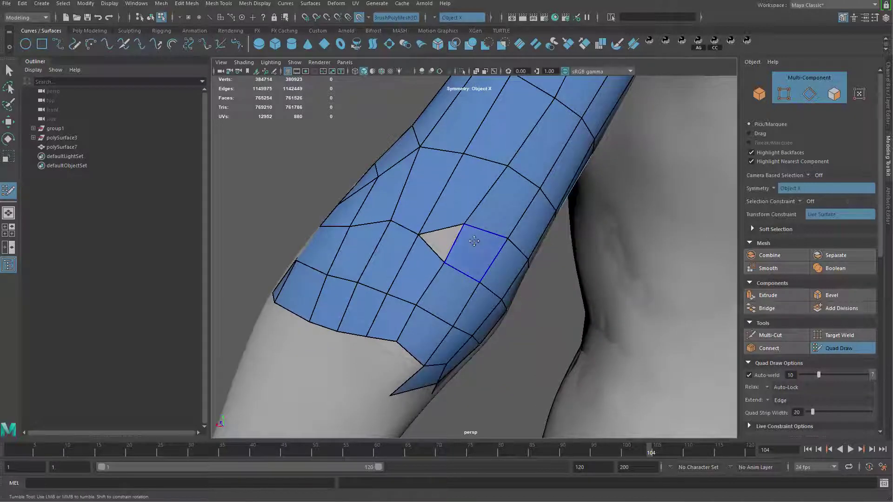
# - Delete surplus edges and quads around the triangular gap at the elbow and refill the opening with longer quads
pyautogui.keyDown('alt'); pyautogui.moveTo(447, 246); pyautogui.dragTo(521, 212); pyautogui.keyUp('alt')
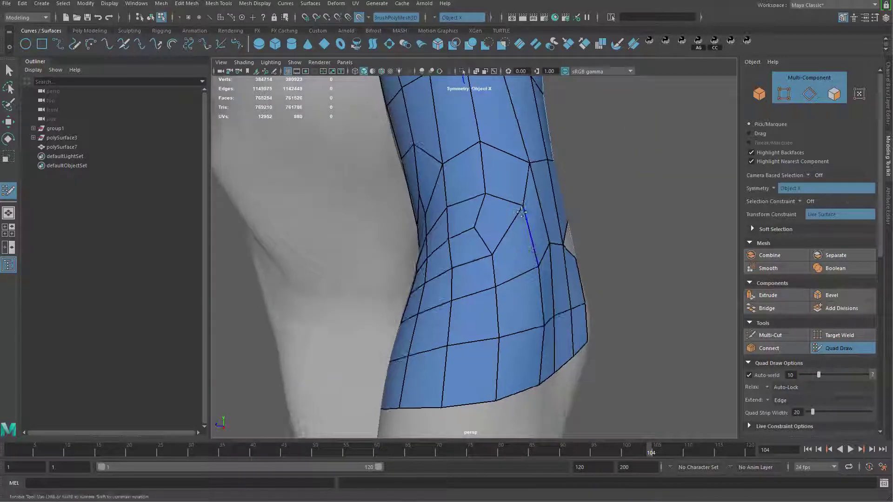
pyautogui.keyDown('alt'); pyautogui.moveTo(542, 241); pyautogui.dragTo(509, 254); pyautogui.keyUp('alt')
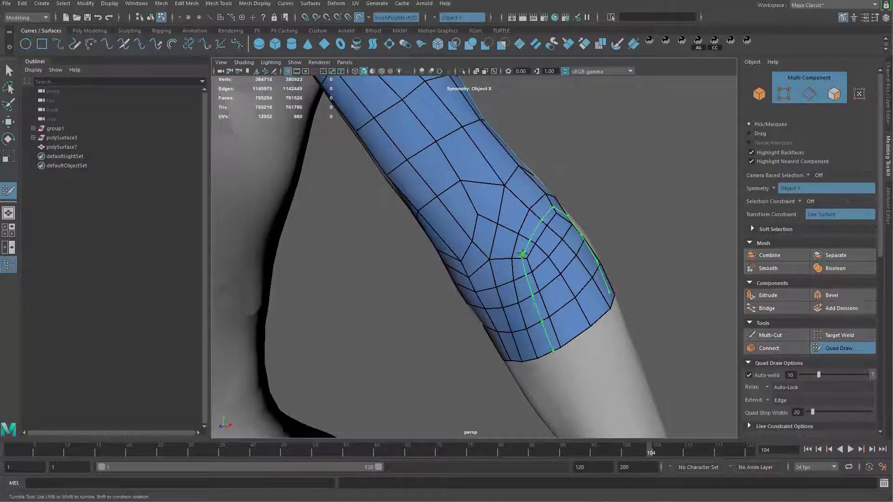
pyautogui.moveTo(572, 245)
pyautogui.keyDown('alt'); pyautogui.mouseDown()
pyautogui.moveTo(686, 209)
pyautogui.moveTo(584, 253)
pyautogui.moveTo(558, 275)
pyautogui.moveTo(460, 276)
pyautogui.moveTo(486, 259)
pyautogui.moveTo(477, 274)
pyautogui.moveTo(474, 229)
pyautogui.moveTo(577, 237)
pyautogui.moveTo(474, 281)
pyautogui.moveTo(568, 233)
pyautogui.moveTo(652, 213)
pyautogui.moveTo(695, 216)
pyautogui.moveTo(460, 264)
pyautogui.mouseUp(); pyautogui.keyUp('alt')
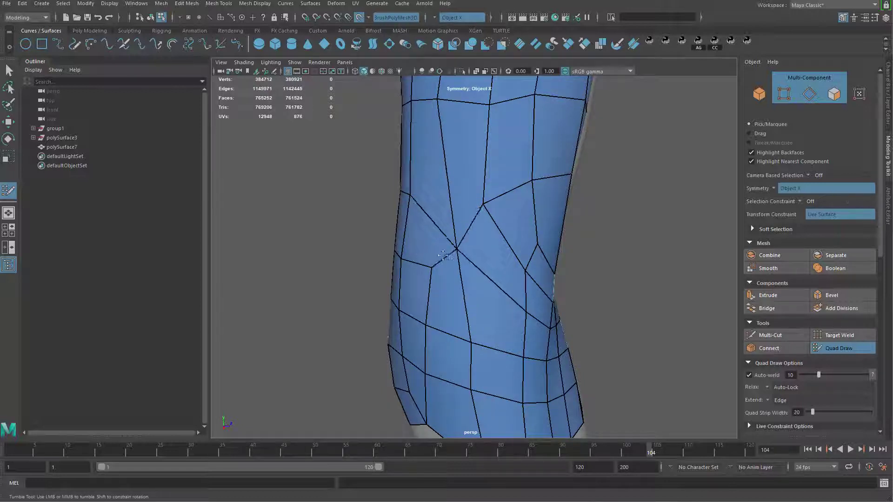
pyautogui.keyDown('alt'); pyautogui.moveTo(443, 255); pyautogui.dragTo(499, 289); pyautogui.keyUp('alt')
pyautogui.keyDown('ctrl'); pyautogui.keyDown('shift'); pyautogui.click(457, 269); pyautogui.keyUp('shift'); pyautogui.keyUp('ctrl')
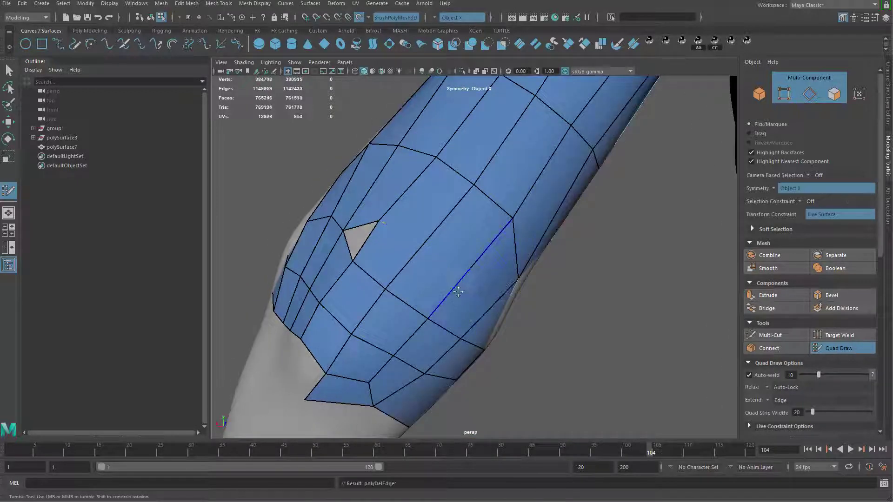
pyautogui.keyDown('alt'); pyautogui.moveTo(457, 269); pyautogui.dragTo(379, 235); pyautogui.keyUp('alt')
pyautogui.keyDown('ctrl'); pyautogui.keyDown('shift'); pyautogui.click(382, 215); pyautogui.keyUp('shift'); pyautogui.keyUp('ctrl')
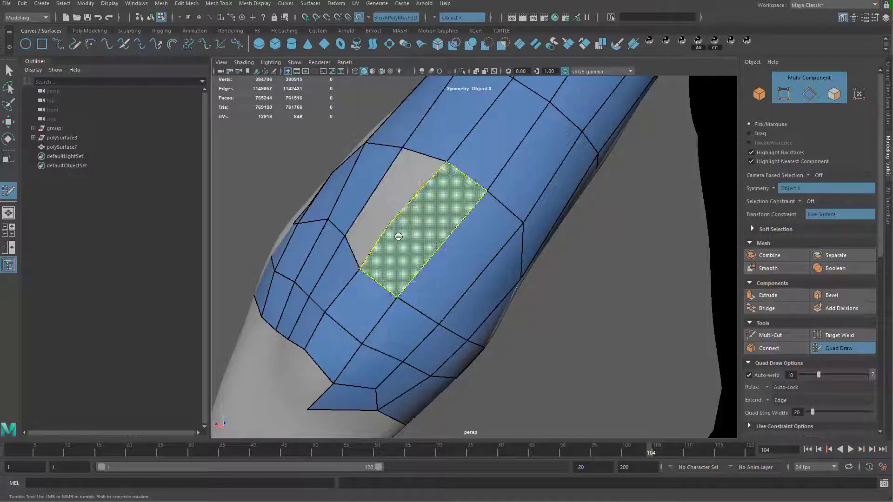
pyautogui.moveTo(395, 294)
pyautogui.keyDown('shift'); pyautogui.mouseDown()
pyautogui.moveTo(445, 331)
pyautogui.moveTo(393, 287)
pyautogui.moveTo(462, 285)
pyautogui.mouseUp(); pyautogui.keyUp('shift')
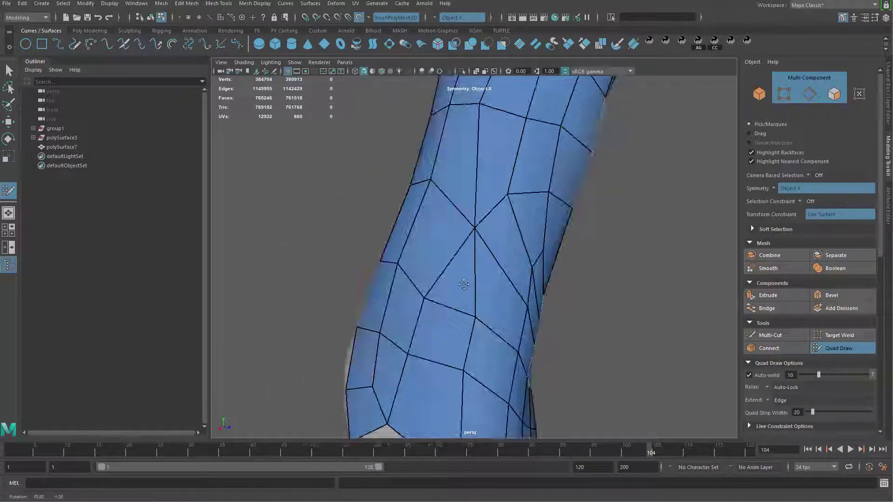
# - Delete the extra edge column below the elbow's star-shaped junction and fill the notch in the lower border with a quad
pyautogui.keyDown('alt'); pyautogui.moveTo(462, 285); pyautogui.dragTo(447, 263, button='right'); pyautogui.keyUp('alt')
pyautogui.keyDown('ctrl'); pyautogui.keyDown('shift'); pyautogui.click(476, 280); pyautogui.keyUp('shift'); pyautogui.keyUp('ctrl')
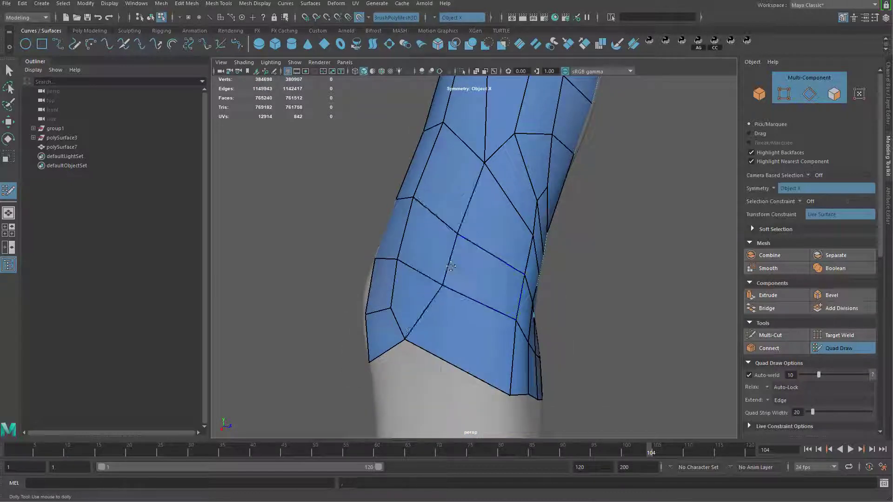
pyautogui.keyDown('alt'); pyautogui.moveTo(445, 279); pyautogui.dragTo(493, 273); pyautogui.keyUp('alt')
pyautogui.moveTo(490, 350)
pyautogui.mouseDown()
pyautogui.moveTo(508, 350)
pyautogui.moveTo(508, 361)
pyautogui.moveTo(496, 310)
pyautogui.moveTo(617, 387)
pyautogui.mouseUp()
pyautogui.keyDown('alt'); pyautogui.moveTo(356, 306); pyautogui.dragTo(459, 277, button='middle'); pyautogui.keyUp('alt')
pyautogui.keyDown('alt'); pyautogui.moveTo(458, 277); pyautogui.dragTo(496, 283); pyautogui.keyUp('alt')
pyautogui.keyDown('shift'); pyautogui.click(513, 251); pyautogui.keyUp('shift')
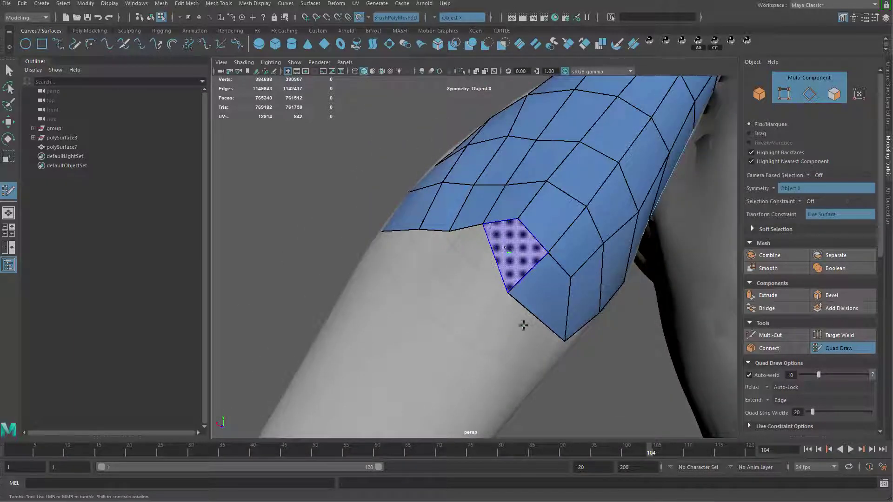
# - Reposition the vertices near the lower elbow border and relax the surrounding quads
pyautogui.keyDown('alt'); pyautogui.moveTo(524, 325); pyautogui.dragTo(535, 249); pyautogui.keyUp('alt')
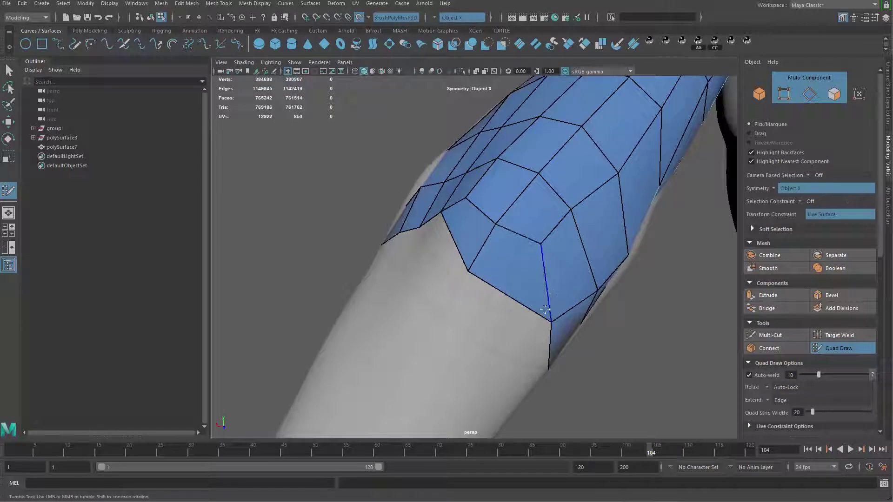
pyautogui.moveTo(545, 309); pyautogui.dragTo(543, 300)
pyautogui.moveTo(542, 233); pyautogui.dragTo(576, 207)
pyautogui.keyDown('alt'); pyautogui.moveTo(453, 219); pyautogui.dragTo(504, 249); pyautogui.keyUp('alt')
pyautogui.moveTo(504, 250)
pyautogui.keyDown('shift'); pyautogui.mouseDown()
pyautogui.moveTo(515, 261)
pyautogui.moveTo(517, 225)
pyautogui.mouseUp(); pyautogui.keyUp('shift')
pyautogui.moveTo(531, 173)
pyautogui.keyDown('shift'); pyautogui.mouseDown()
pyautogui.moveTo(627, 184)
pyautogui.moveTo(619, 197)
pyautogui.mouseUp(); pyautogui.keyUp('shift')
pyautogui.scroll(-2, 565, 213)
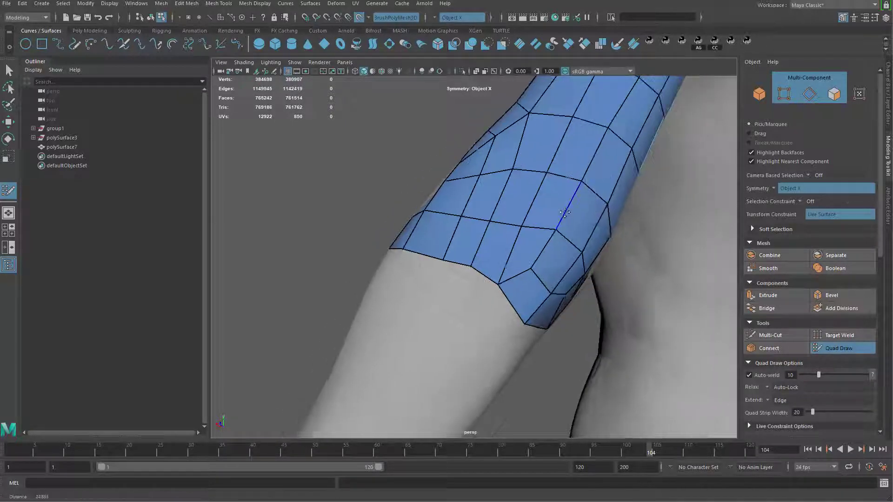
# - Check the reworked elbow from behind, leave Quad Draw, and isolate the arm mesh
pyautogui.keyDown('alt'); pyautogui.moveTo(566, 213); pyautogui.dragTo(515, 251); pyautogui.keyUp('alt')
pyautogui.scroll(-5, 559, 218)
pyautogui.scroll(5, 515, 251)
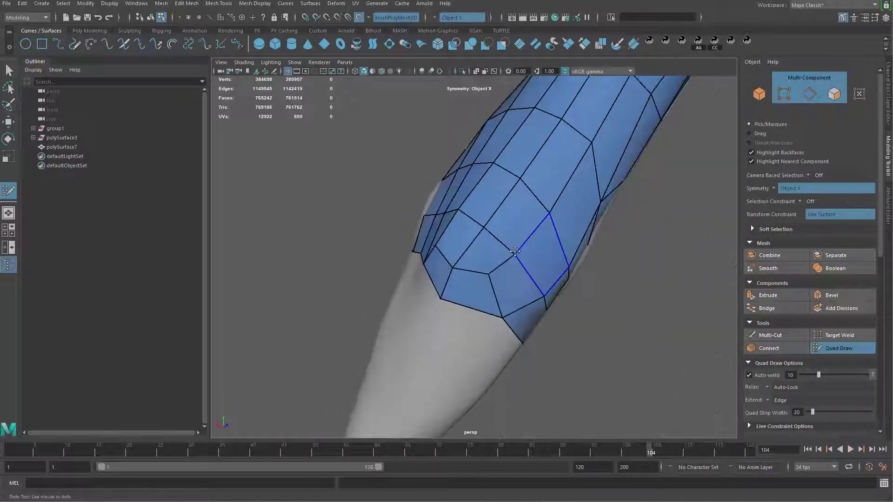
pyautogui.keyDown('alt'); pyautogui.moveTo(512, 219); pyautogui.dragTo(535, 233); pyautogui.keyUp('alt')
pyautogui.moveTo(535, 232)
pyautogui.keyDown('alt'); pyautogui.mouseDown(button='right')
pyautogui.moveTo(523, 253)
pyautogui.moveTo(571, 258)
pyautogui.mouseUp(button='right'); pyautogui.keyUp('alt')
pyautogui.press('q')
pyautogui.hotkey('ctrl', '1')
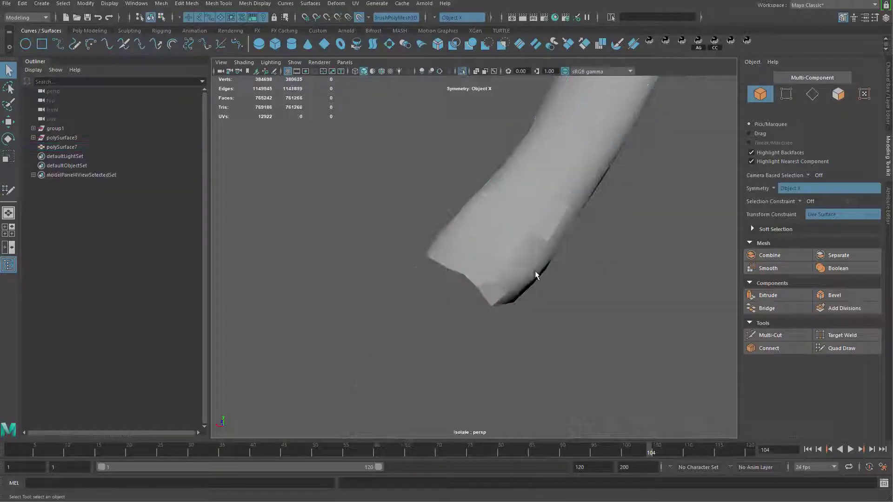
# - Bring the sculpt back into view, resume Quad Draw on the arm mesh, and check the elbow topology from several sides
pyautogui.moveTo(575, 259); pyautogui.dragTo(644, 209, button='right')
pyautogui.moveTo(541, 329)
pyautogui.keyDown('alt'); pyautogui.mouseDown()
pyautogui.moveTo(458, 328)
pyautogui.moveTo(537, 292)
pyautogui.moveTo(547, 298)
pyautogui.mouseUp(); pyautogui.keyUp('alt')
pyautogui.hotkey('ctrl', '1')
pyautogui.scroll(3, 537, 275)
pyautogui.keyDown('shift'); pyautogui.moveTo(544, 239); pyautogui.dragTo(535, 463, button='right'); pyautogui.keyUp('shift')
pyautogui.keyDown('alt'); pyautogui.moveTo(560, 310); pyautogui.dragTo(487, 283); pyautogui.keyUp('alt')
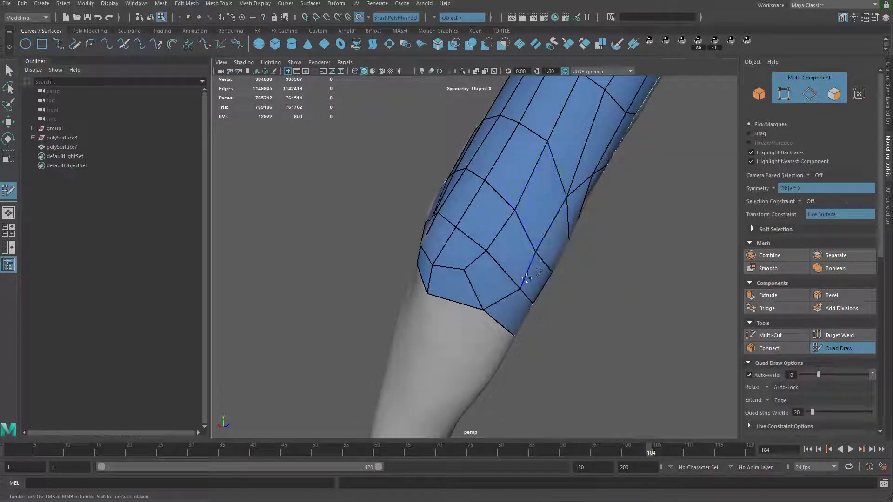
pyautogui.moveTo(538, 248)
pyautogui.keyDown('alt'); pyautogui.mouseDown()
pyautogui.moveTo(529, 184)
pyautogui.moveTo(581, 143)
pyautogui.moveTo(487, 293)
pyautogui.mouseUp(); pyautogui.keyUp('alt')
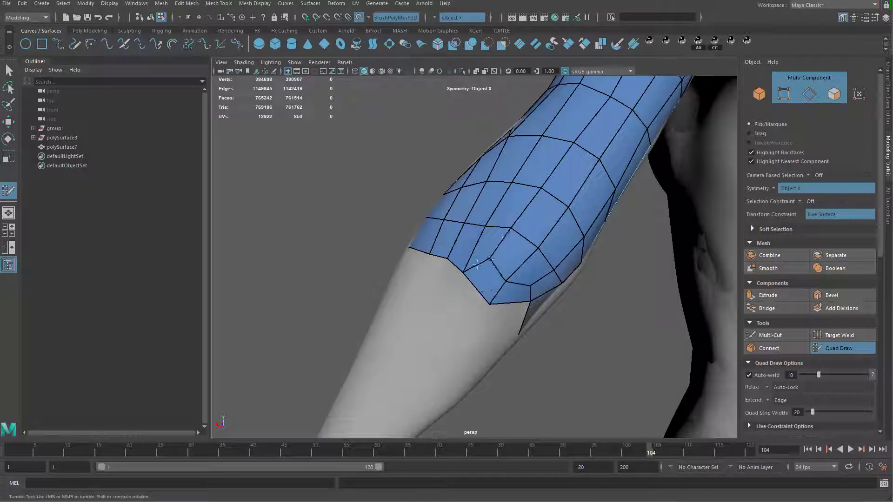
pyautogui.moveTo(458, 250)
pyautogui.keyDown('alt'); pyautogui.mouseDown()
pyautogui.moveTo(433, 281)
pyautogui.moveTo(481, 174)
pyautogui.moveTo(437, 171)
pyautogui.mouseUp(); pyautogui.keyUp('alt')
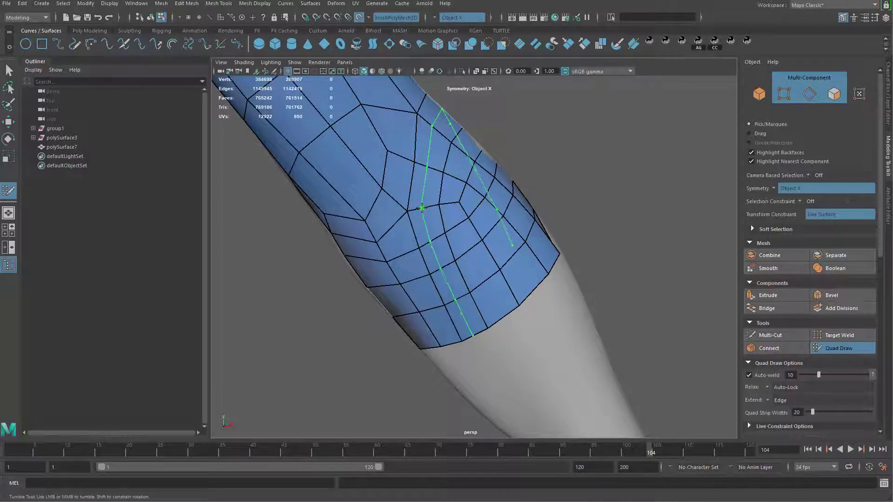
# - Insert an edge loop lengthwise through the elbow beside the pole vertex and relax the surrounding quads down to the lower border
pyautogui.keyDown('ctrl'); pyautogui.click(423, 208); pyautogui.keyUp('ctrl')
pyautogui.keyDown('alt'); pyautogui.moveTo(443, 252); pyautogui.dragTo(444, 246); pyautogui.keyUp('alt')
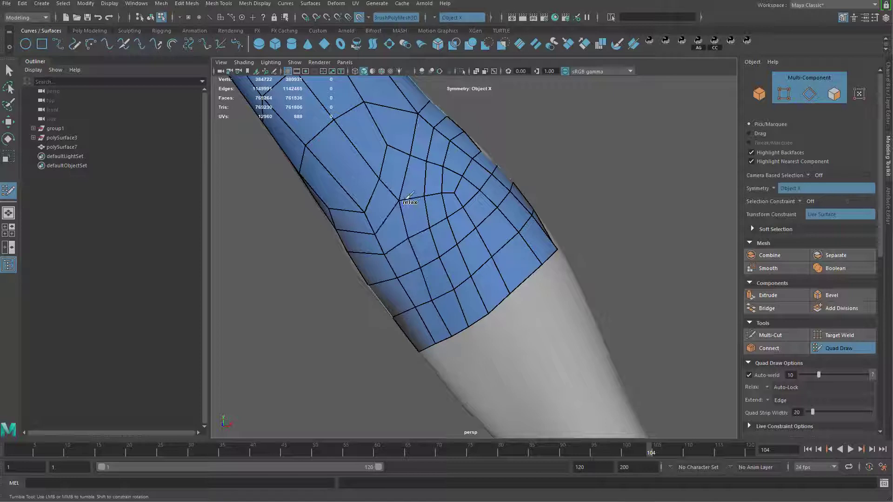
pyautogui.keyDown('shift'); pyautogui.moveTo(409, 197); pyautogui.dragTo(416, 218); pyautogui.keyUp('shift')
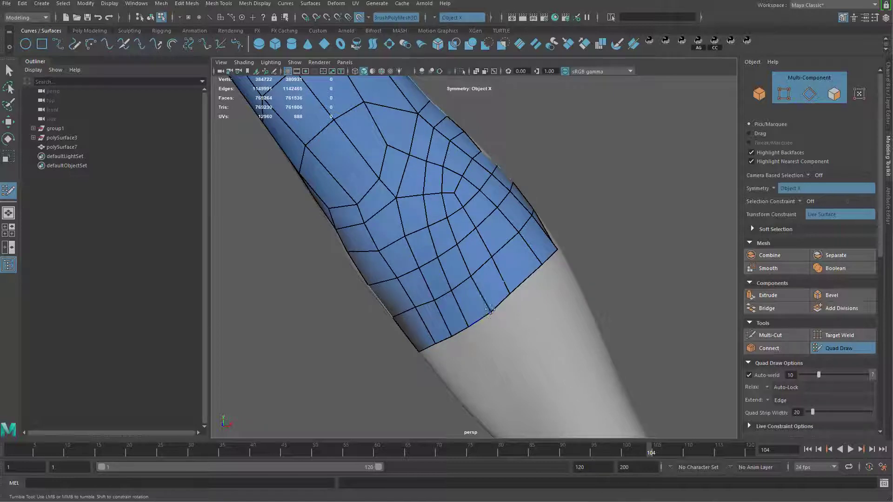
pyautogui.keyDown('shift'); pyautogui.moveTo(502, 247); pyautogui.dragTo(466, 218); pyautogui.keyUp('shift')
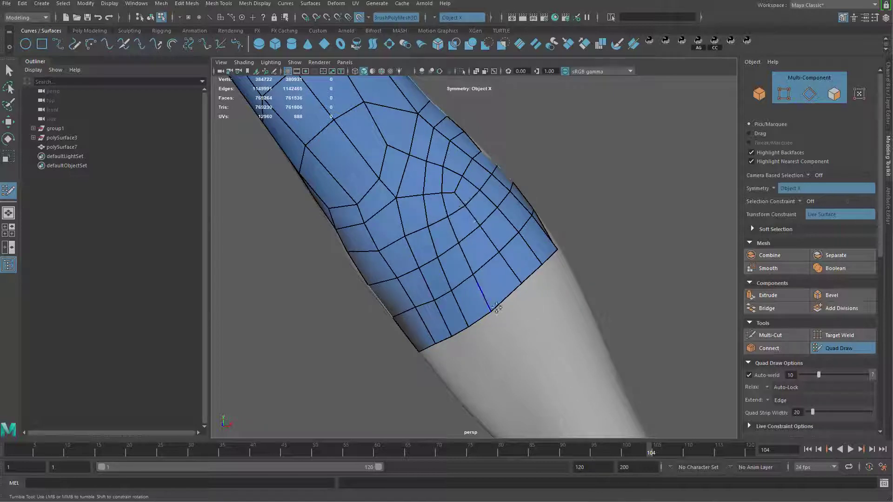
pyautogui.moveTo(491, 305)
pyautogui.keyDown('shift'); pyautogui.mouseDown()
pyautogui.moveTo(451, 221)
pyautogui.moveTo(434, 160)
pyautogui.moveTo(453, 293)
pyautogui.moveTo(457, 202)
pyautogui.moveTo(444, 254)
pyautogui.moveTo(475, 300)
pyautogui.mouseUp(); pyautogui.keyUp('shift')
pyautogui.moveTo(500, 208)
pyautogui.keyDown('shift'); pyautogui.mouseDown()
pyautogui.moveTo(488, 209)
pyautogui.moveTo(471, 309)
pyautogui.mouseUp(); pyautogui.keyUp('shift')
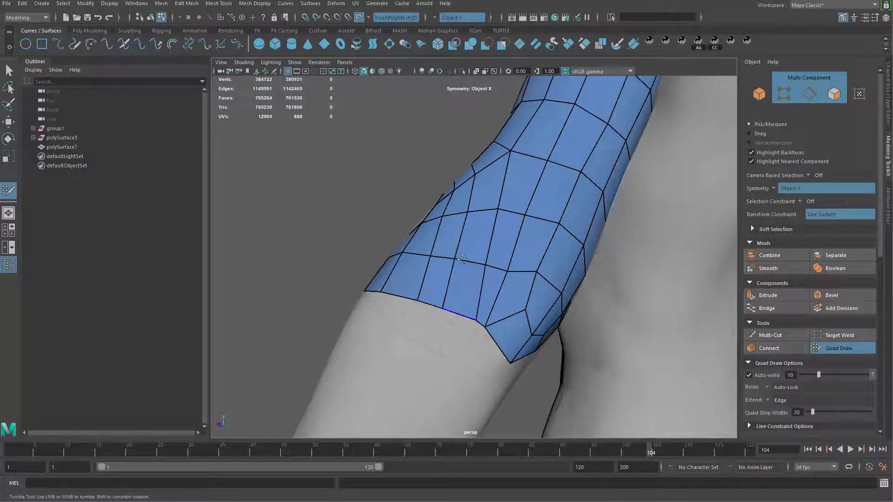
# - Relax the elbow quads around the far side's lower border and near the pole vertex to even out their spacing
pyautogui.keyDown('alt'); pyautogui.moveTo(513, 151); pyautogui.dragTo(517, 212); pyautogui.keyUp('alt')
pyautogui.keyDown('shift'); pyautogui.moveTo(504, 214); pyautogui.dragTo(479, 308); pyautogui.keyUp('shift')
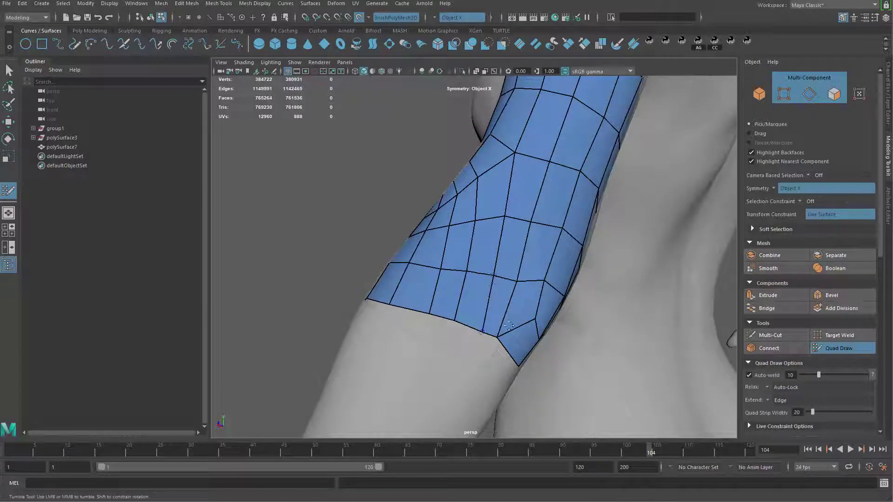
pyautogui.keyDown('alt'); pyautogui.moveTo(495, 324); pyautogui.dragTo(495, 330); pyautogui.keyUp('alt')
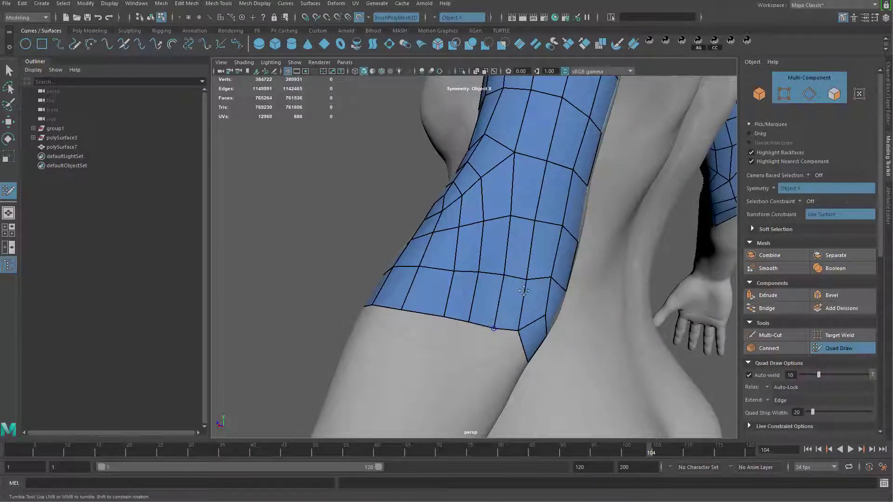
pyautogui.keyDown('alt'); pyautogui.moveTo(524, 290); pyautogui.dragTo(507, 251); pyautogui.keyUp('alt')
pyautogui.keyDown('alt'); pyautogui.moveTo(475, 297); pyautogui.dragTo(502, 263); pyautogui.keyUp('alt')
pyautogui.keyDown('alt'); pyautogui.moveTo(502, 263); pyautogui.dragTo(505, 261, button='right'); pyautogui.keyUp('alt')
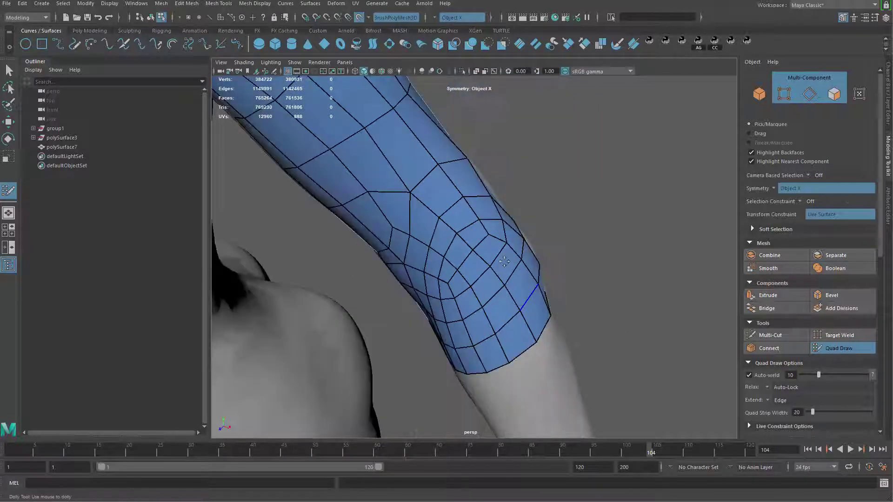
pyautogui.keyDown('alt'); pyautogui.moveTo(465, 206); pyautogui.dragTo(425, 199); pyautogui.keyUp('alt')
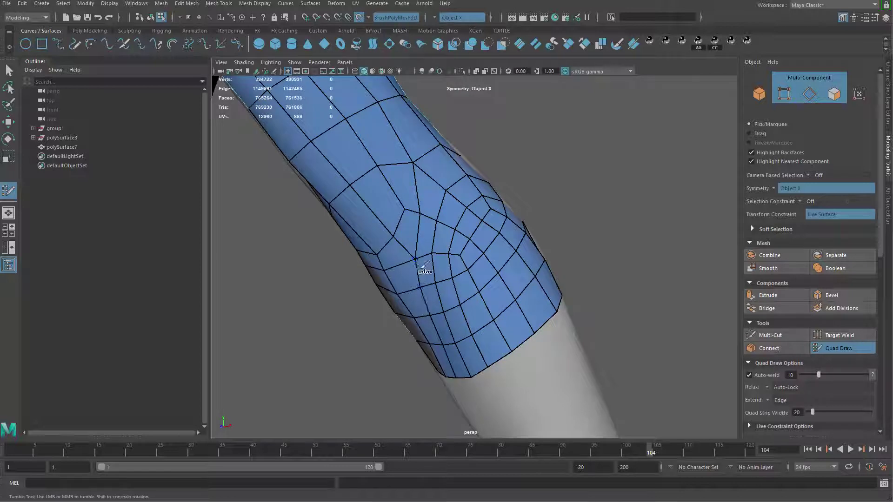
pyautogui.keyDown('shift'); pyautogui.moveTo(421, 268); pyautogui.dragTo(409, 257); pyautogui.keyUp('shift')
# - Leave Quad Draw, select the arm mesh as an object, and isolate it
pyautogui.keyDown('alt'); pyautogui.moveTo(473, 321); pyautogui.dragTo(449, 321, button='right'); pyautogui.keyUp('alt')
pyautogui.keyDown('alt'); pyautogui.moveTo(484, 335); pyautogui.dragTo(504, 314); pyautogui.keyUp('alt')
pyautogui.keyDown('alt'); pyautogui.moveTo(504, 314); pyautogui.dragTo(512, 326, button='middle'); pyautogui.keyUp('alt')
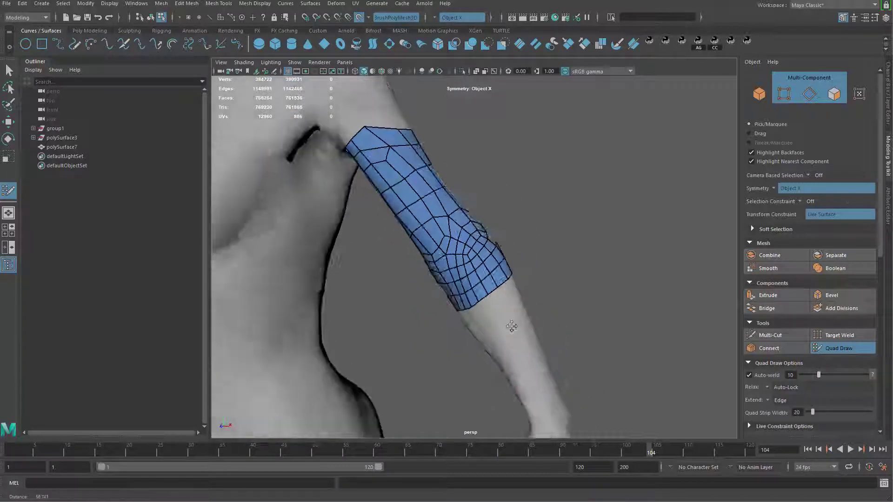
pyautogui.keyDown('alt'); pyautogui.moveTo(512, 327); pyautogui.dragTo(537, 326, button='right'); pyautogui.keyUp('alt')
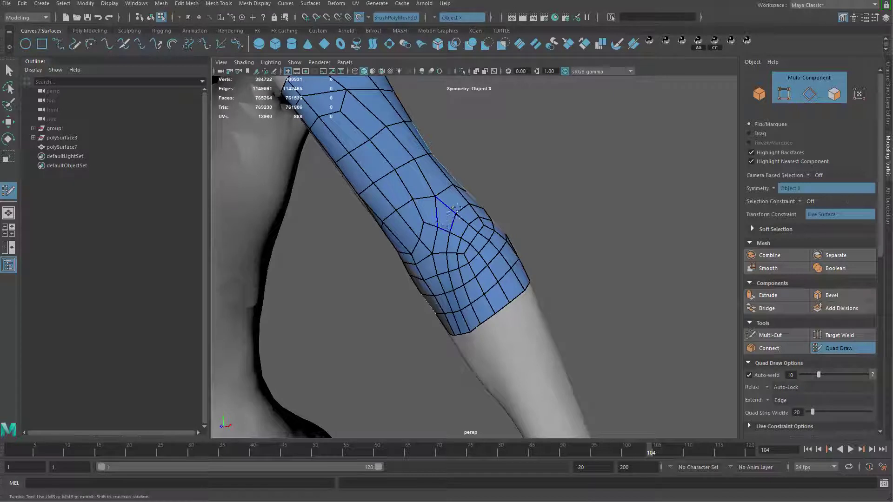
pyautogui.press('q')
pyautogui.moveTo(454, 210); pyautogui.dragTo(529, 164, button='right')
pyautogui.keyDown('alt'); pyautogui.moveTo(458, 287); pyautogui.dragTo(383, 290); pyautogui.keyUp('alt')
pyautogui.keyDown('alt'); pyautogui.moveTo(454, 308); pyautogui.dragTo(427, 310, button='right'); pyautogui.keyUp('alt')
pyautogui.hotkey('ctrl', '1')
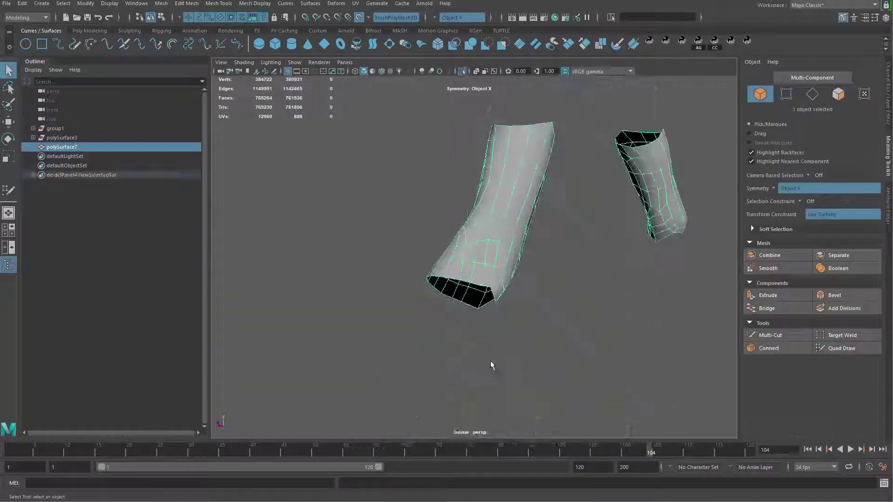
# - Select the isolated arm mesh and turn on its smooth mesh preview
pyautogui.click(491, 365)
pyautogui.click(507, 242)
pyautogui.keyDown('alt'); pyautogui.moveTo(661, 335); pyautogui.dragTo(548, 326); pyautogui.keyUp('alt')
pyautogui.click(582, 343)
pyautogui.click(498, 248)
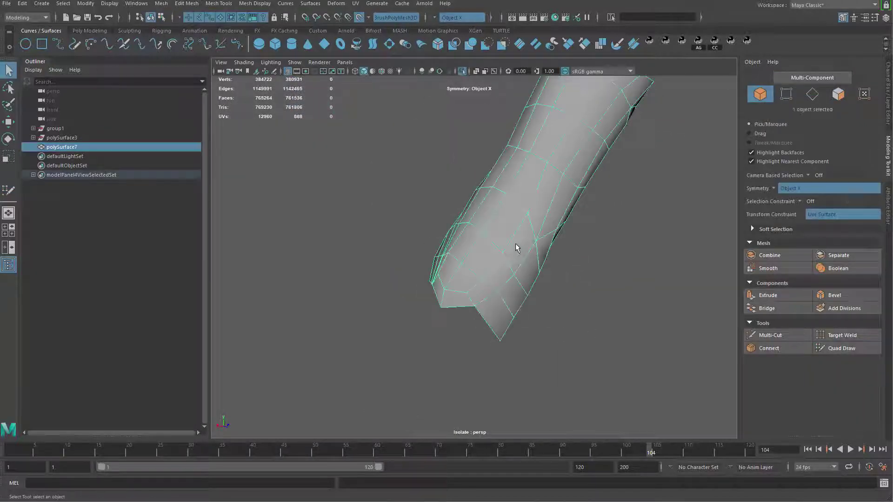
pyautogui.keyDown('shift'); pyautogui.moveTo(516, 244); pyautogui.dragTo(599, 252, button='right'); pyautogui.keyUp('shift')
pyautogui.click(587, 251)
pyautogui.keyDown('alt'); pyautogui.moveTo(531, 244); pyautogui.dragTo(502, 239); pyautogui.keyUp('alt')
pyautogui.keyDown('alt'); pyautogui.moveTo(502, 239); pyautogui.dragTo(460, 232, button='right'); pyautogui.keyUp('alt')
pyautogui.moveTo(441, 223); pyautogui.dragTo(537, 354)
pyautogui.moveTo(533, 321); pyautogui.dragTo(560, 366, button='right')
pyautogui.press('3')
pyautogui.moveTo(491, 270); pyautogui.dragTo(535, 237, button='right')
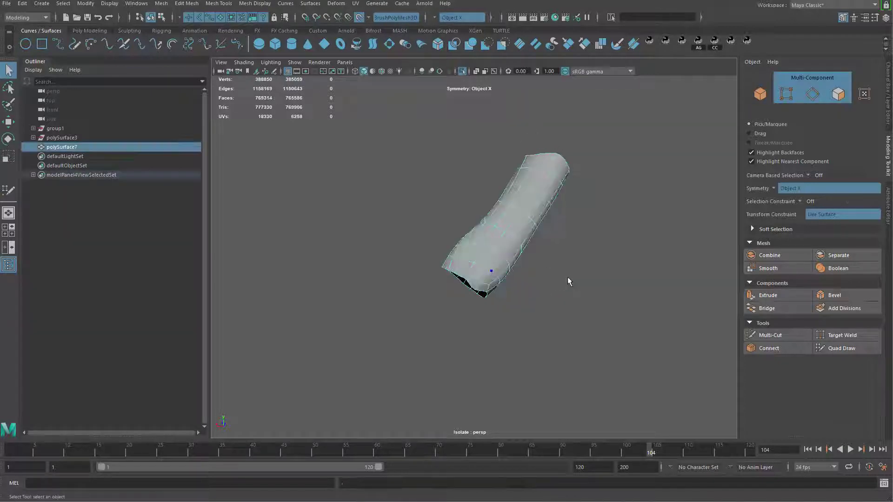
# - Deselect the arm mesh and examine the smoothed elbow's shape up close from several sides
pyautogui.click(568, 278)
pyautogui.keyDown('alt'); pyautogui.moveTo(568, 279); pyautogui.dragTo(620, 279); pyautogui.keyUp('alt')
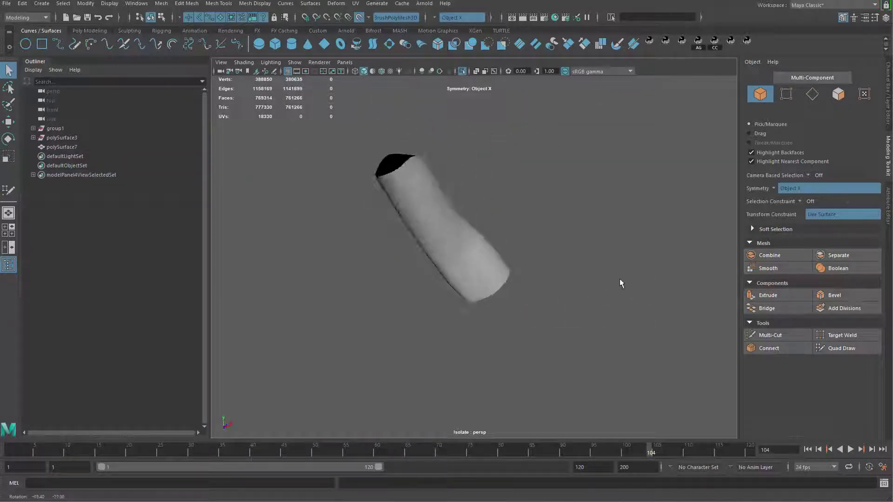
pyautogui.keyDown('alt'); pyautogui.moveTo(454, 280); pyautogui.dragTo(532, 331, button='right'); pyautogui.keyUp('alt')
pyautogui.keyDown('alt'); pyautogui.moveTo(466, 273); pyautogui.dragTo(469, 279); pyautogui.keyUp('alt')
pyautogui.keyDown('alt'); pyautogui.moveTo(468, 279); pyautogui.dragTo(501, 301, button='right'); pyautogui.keyUp('alt')
pyautogui.keyDown('alt'); pyautogui.moveTo(500, 301); pyautogui.dragTo(530, 258); pyautogui.keyUp('alt')
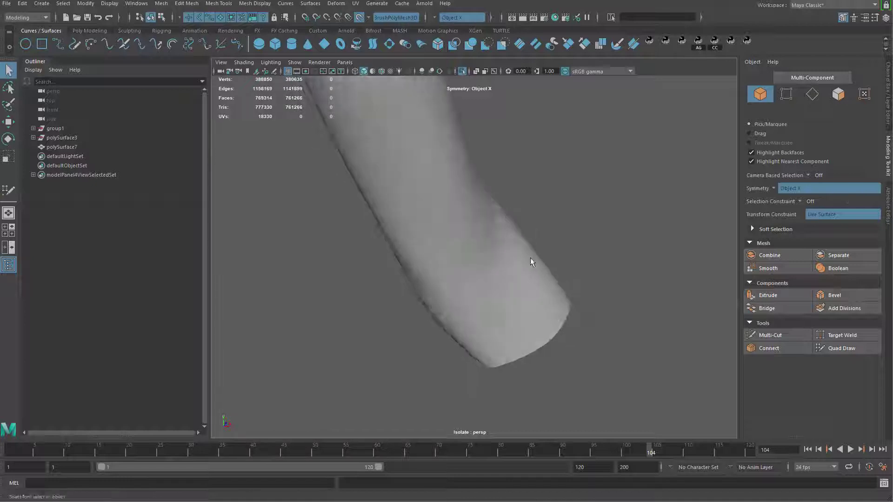
# - Select face loops running through the elbow to examine how they flow along the arm, and return to object selection
pyautogui.click(532, 262)
pyautogui.keyDown('alt'); pyautogui.moveTo(514, 303); pyautogui.dragTo(480, 294); pyautogui.keyUp('alt')
pyautogui.moveTo(486, 331); pyautogui.dragTo(489, 337, button='right')
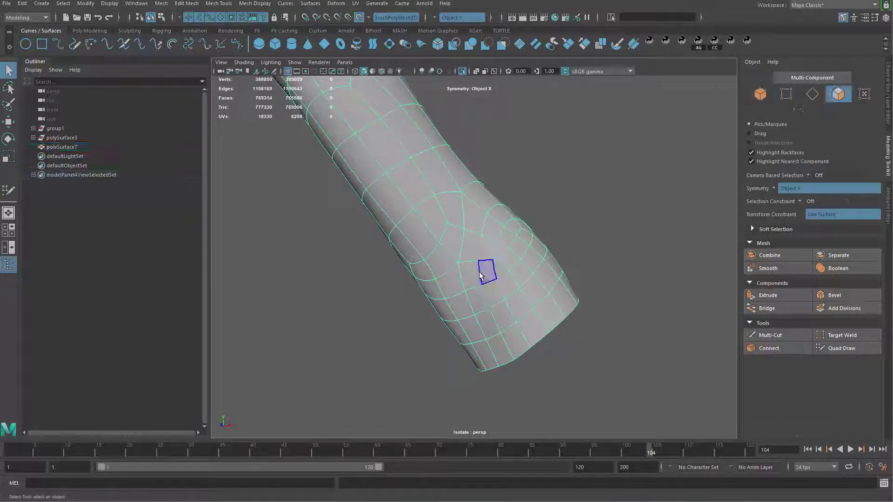
pyautogui.click(480, 282)
pyautogui.click(472, 278)
pyautogui.keyDown('shift'); pyautogui.doubleClick(475, 254); pyautogui.keyUp('shift')
pyautogui.keyDown('alt'); pyautogui.moveTo(479, 258); pyautogui.dragTo(526, 324); pyautogui.keyUp('alt')
pyautogui.keyDown('shift'); pyautogui.doubleClick(472, 269); pyautogui.keyUp('shift')
pyautogui.keyDown('alt'); pyautogui.moveTo(473, 269); pyautogui.dragTo(427, 315, button='right'); pyautogui.keyUp('alt')
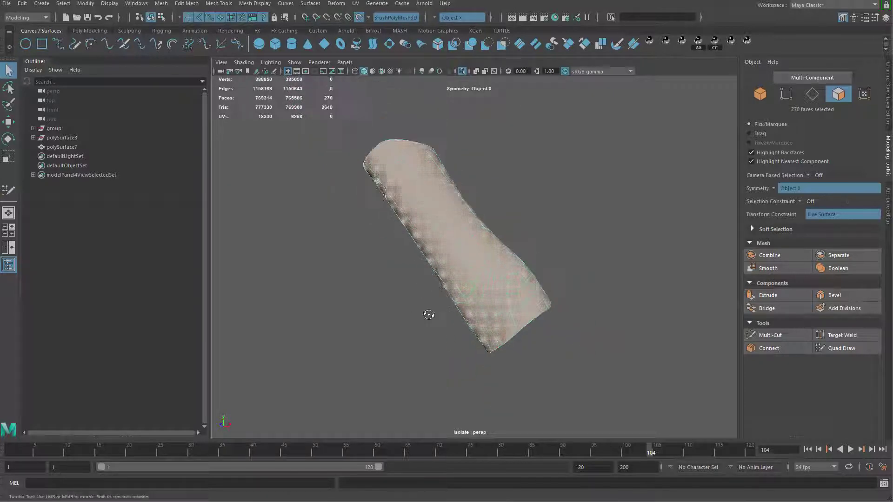
pyautogui.click(475, 268)
pyautogui.keyDown('shift'); pyautogui.doubleClick(476, 251); pyautogui.keyUp('shift')
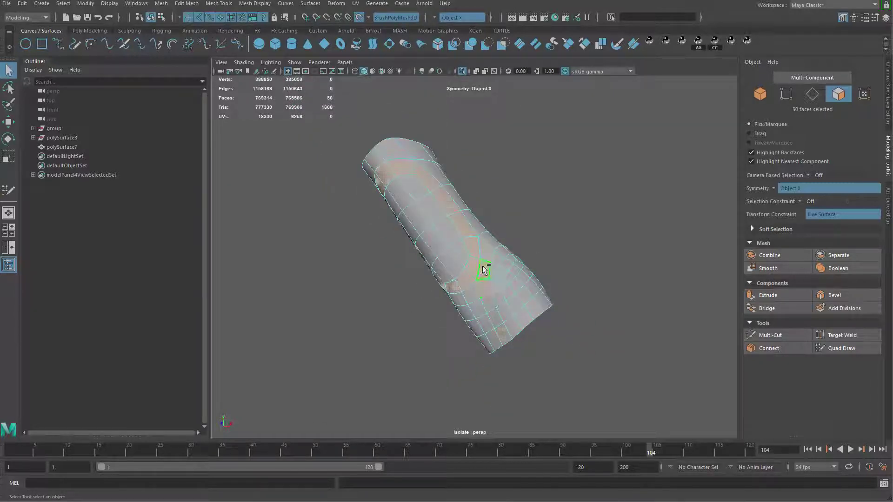
pyautogui.keyDown('alt'); pyautogui.moveTo(484, 270); pyautogui.dragTo(535, 224); pyautogui.keyUp('alt')
pyautogui.press('F8')
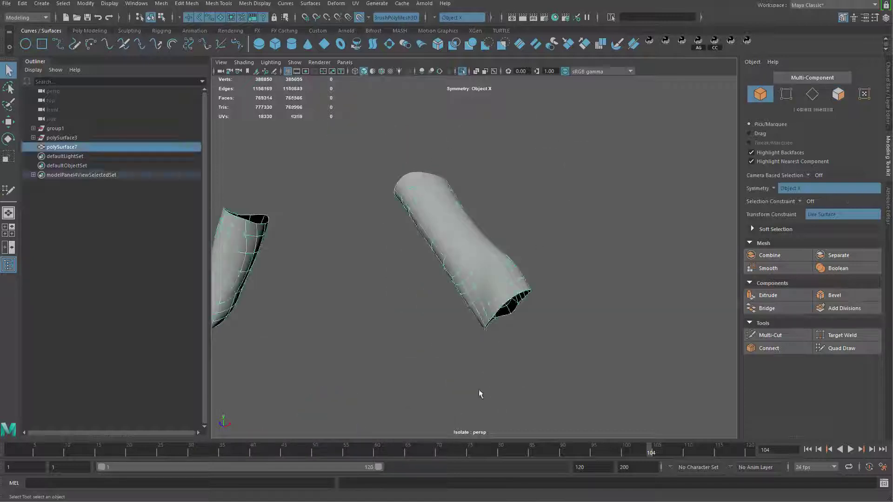
# - Turn off the smooth preview, reactivate Quad Draw on the arm mesh, and end the isolation to show the sculpt
pyautogui.keyDown('alt'); pyautogui.moveTo(479, 390); pyautogui.dragTo(546, 264); pyautogui.keyUp('alt')
pyautogui.click(546, 264)
pyautogui.keyDown('alt'); pyautogui.moveTo(528, 340); pyautogui.dragTo(354, 307); pyautogui.keyUp('alt')
pyautogui.scroll(4, 510, 299)
pyautogui.keyDown('alt'); pyautogui.moveTo(510, 299); pyautogui.dragTo(487, 256); pyautogui.keyUp('alt')
pyautogui.click(490, 265)
pyautogui.keyDown('shift'); pyautogui.moveTo(487, 256); pyautogui.dragTo(495, 465, button='right'); pyautogui.keyUp('shift')
pyautogui.keyDown('alt'); pyautogui.moveTo(496, 465); pyautogui.dragTo(488, 386); pyautogui.keyUp('alt')
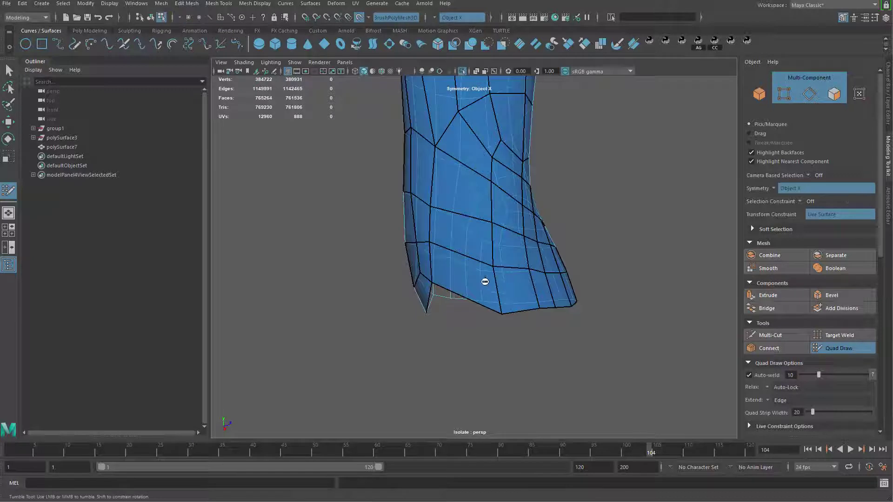
pyautogui.hotkey('ctrl', '1')
# - Try relaxing the quads around the elbow's inner bend, and undo the relax
pyautogui.moveTo(517, 291)
pyautogui.keyDown('alt'); pyautogui.mouseDown()
pyautogui.moveTo(532, 299)
pyautogui.moveTo(472, 281)
pyautogui.moveTo(440, 300)
pyautogui.mouseUp(); pyautogui.keyUp('alt')
pyautogui.keyDown('shift'); pyautogui.moveTo(441, 211); pyautogui.dragTo(449, 158); pyautogui.keyUp('shift')
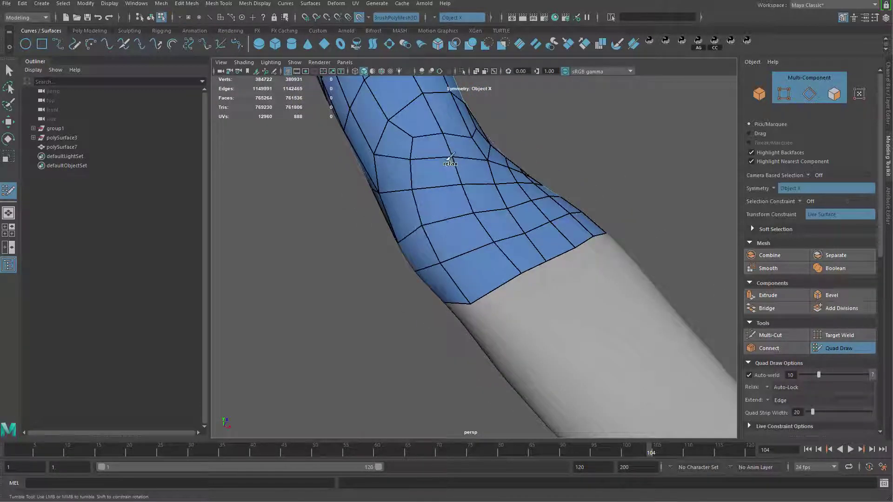
pyautogui.hotkey('ctrl', 'z')
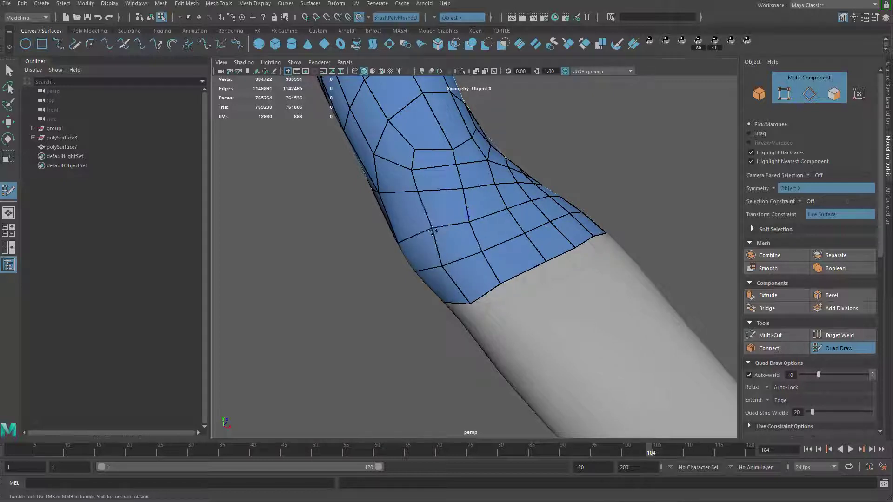
pyautogui.keyDown('alt'); pyautogui.moveTo(426, 173); pyautogui.dragTo(400, 237); pyautogui.keyUp('alt')
pyautogui.keyDown('alt'); pyautogui.moveTo(447, 319); pyautogui.dragTo(500, 328, button='right'); pyautogui.keyUp('alt')
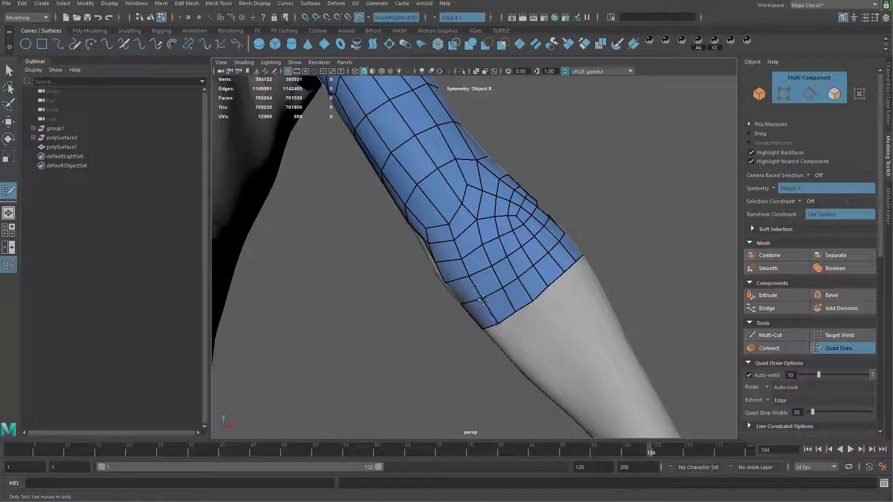
# - Extend most of the lower elbow border down the forearm with long quads, leave Quad Draw, and isolate the arm mesh
pyautogui.moveTo(516, 311)
pyautogui.keyDown('alt'); pyautogui.mouseDown()
pyautogui.moveTo(515, 259)
pyautogui.moveTo(540, 321)
pyautogui.moveTo(588, 376)
pyautogui.moveTo(465, 335)
pyautogui.moveTo(386, 284)
pyautogui.moveTo(465, 372)
pyautogui.moveTo(455, 279)
pyautogui.moveTo(478, 226)
pyautogui.moveTo(469, 187)
pyautogui.moveTo(491, 229)
pyautogui.moveTo(512, 217)
pyautogui.mouseUp(); pyautogui.keyUp('alt')
pyautogui.press('q')
pyautogui.press('F9')
pyautogui.hotkey('ctrl', '1')
pyautogui.hotkey('ctrl', '1')
pyautogui.press('F8')
pyautogui.hotkey('ctrl', '1')
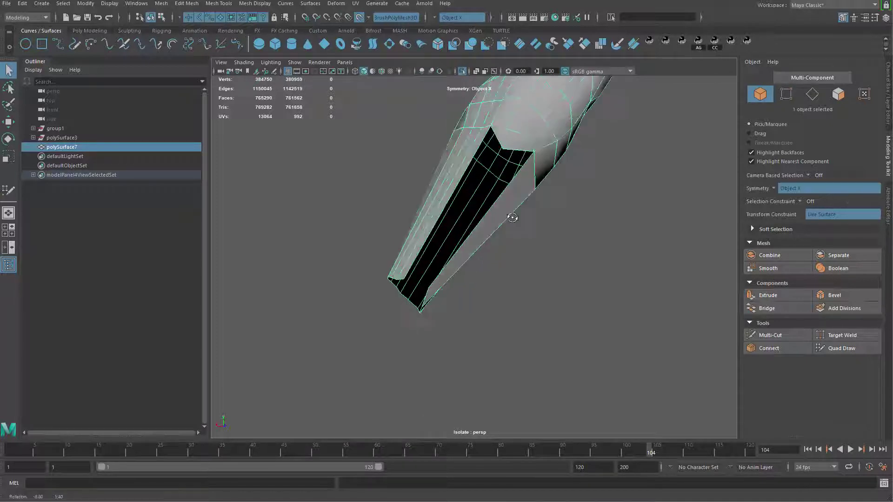
# - Bridge the facing edges of the open forearm gap with a single long face and return to object selection
pyautogui.press('F10')
pyautogui.keyDown('shift'); pyautogui.click(450, 195); pyautogui.keyUp('shift')
pyautogui.keyDown('alt'); pyautogui.moveTo(448, 233); pyautogui.dragTo(536, 249); pyautogui.keyUp('alt')
pyautogui.keyDown('shift'); pyautogui.moveTo(535, 249); pyautogui.dragTo(538, 412, button='right'); pyautogui.keyUp('shift')
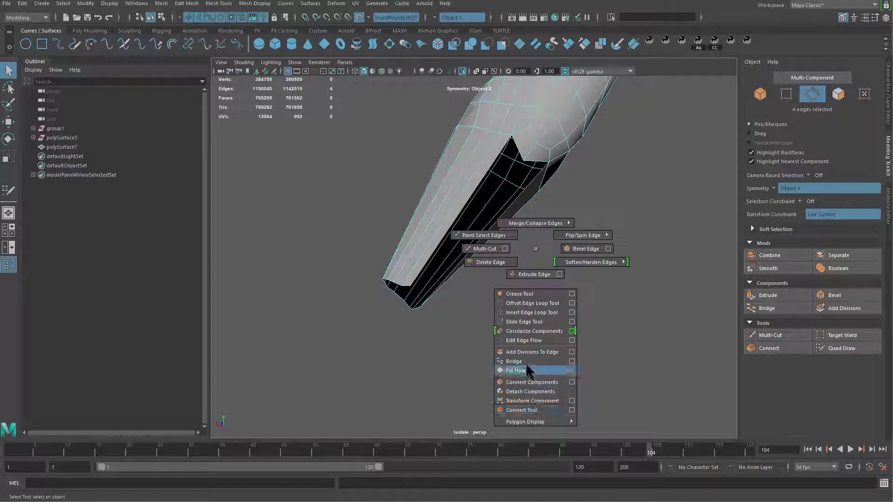
pyautogui.keyDown('shift'); pyautogui.moveTo(527, 365); pyautogui.dragTo(525, 361, button='right'); pyautogui.keyUp('shift')
pyautogui.keyDown('alt'); pyautogui.moveTo(501, 288); pyautogui.dragTo(517, 181); pyautogui.keyUp('alt')
pyautogui.press('F8')
pyautogui.keyDown('alt'); pyautogui.moveTo(433, 302); pyautogui.dragTo(471, 244); pyautogui.keyUp('alt')
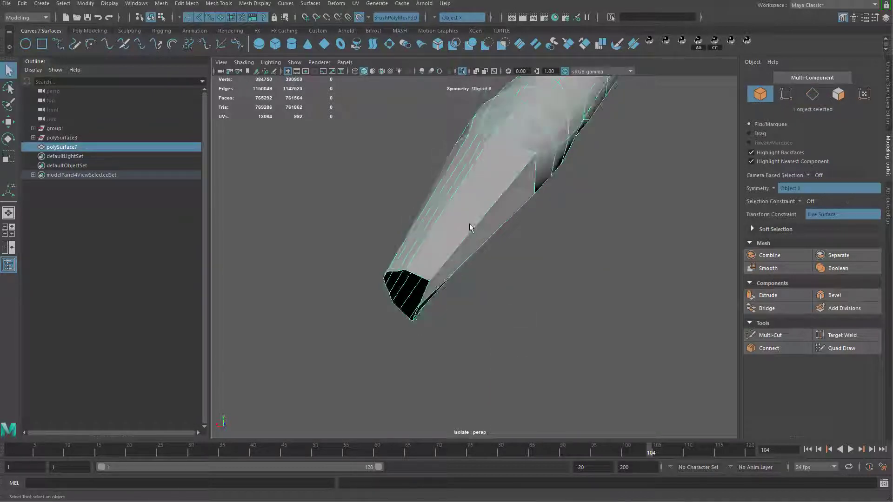
# - Insert a lengthwise edge through the bridged forearm face with Quad Draw and weld it to the elbow border vertex
pyautogui.keyDown('shift'); pyautogui.moveTo(469, 217); pyautogui.dragTo(460, 433, button='right'); pyautogui.keyUp('shift')
pyautogui.scroll(2, 476, 333)
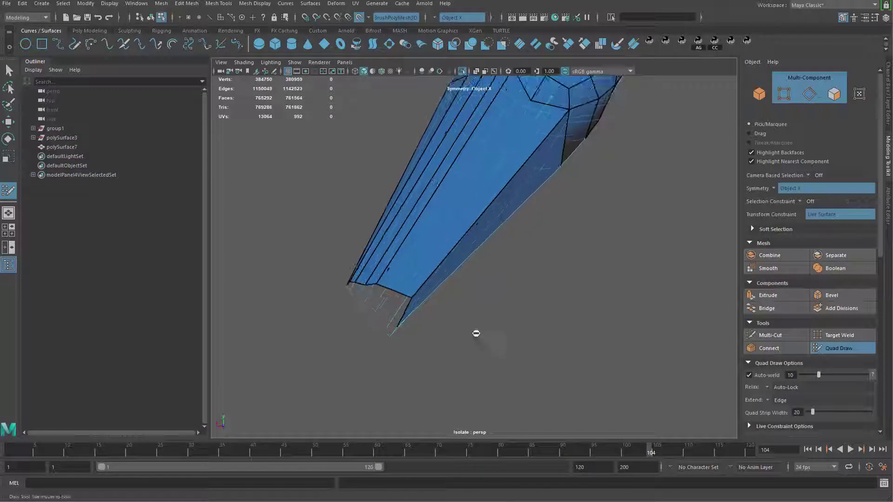
pyautogui.keyDown('ctrl'); pyautogui.click(394, 285); pyautogui.keyUp('ctrl')
pyautogui.keyDown('alt'); pyautogui.moveTo(500, 126); pyautogui.dragTo(458, 229, button='middle'); pyautogui.keyUp('alt')
pyautogui.scroll(2, 458, 229)
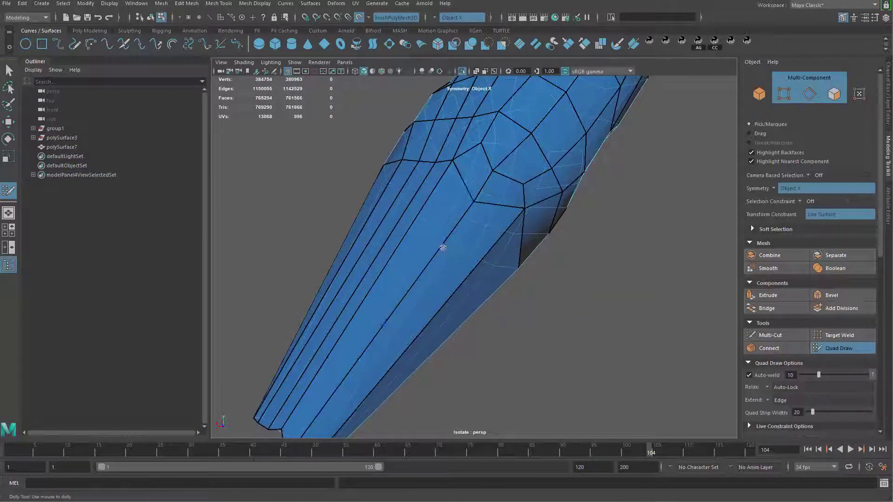
pyautogui.moveTo(453, 234)
pyautogui.keyDown('alt'); pyautogui.mouseDown()
pyautogui.moveTo(417, 261)
pyautogui.moveTo(458, 363)
pyautogui.mouseUp(); pyautogui.keyUp('alt')
# - Select the open end's border vertices at the wrist, align the scale pivot to a border edge, and scale the vertices flat
pyautogui.press('q')
pyautogui.moveTo(419, 299); pyautogui.dragTo(369, 299, button='right')
pyautogui.keyDown('alt'); pyautogui.moveTo(368, 299); pyautogui.dragTo(470, 307); pyautogui.keyUp('alt')
pyautogui.moveTo(378, 295); pyautogui.dragTo(536, 405)
pyautogui.press('r')
pyautogui.keyDown('alt'); pyautogui.moveTo(499, 371); pyautogui.dragTo(461, 327); pyautogui.keyUp('alt')
pyautogui.scroll(3, 460, 327)
pyautogui.press('d')
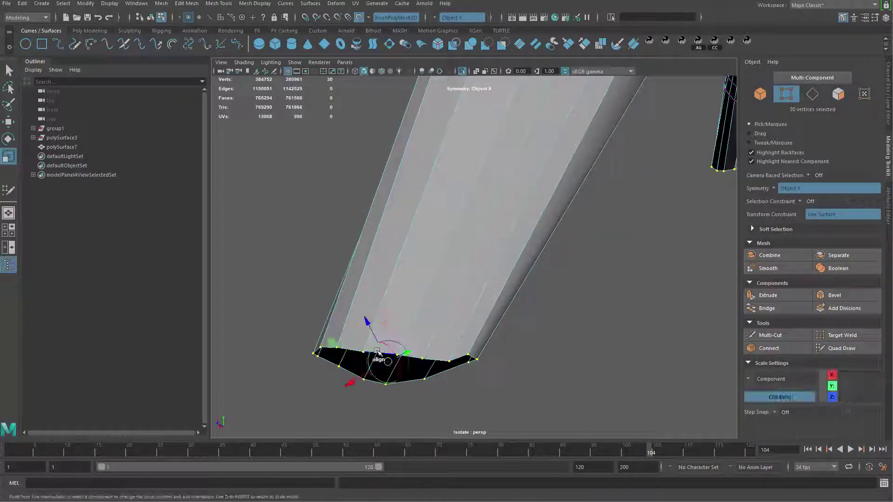
pyautogui.click(352, 349)
pyautogui.press('d')
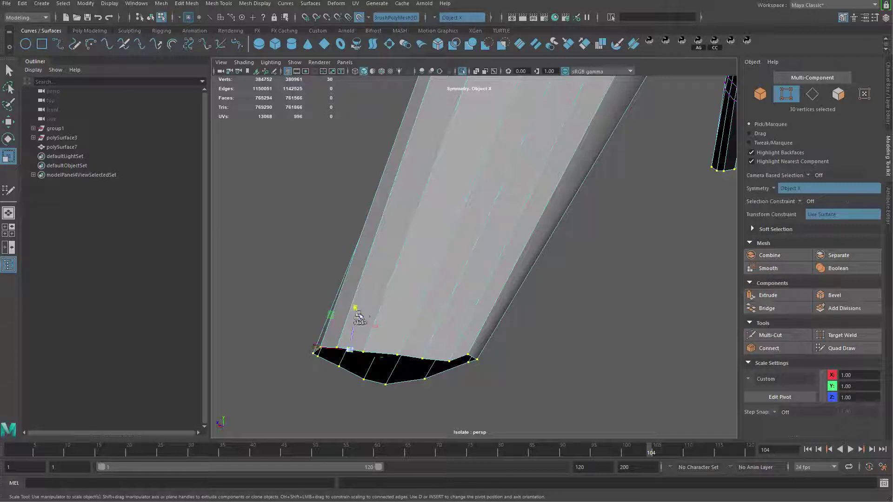
pyautogui.keyDown('alt'); pyautogui.moveTo(349, 348); pyautogui.dragTo(457, 305); pyautogui.keyUp('alt')
# - Return to object selection and examine the extended forearm and whole arm mesh from several sides
pyautogui.press('e')
pyautogui.press('q')
pyautogui.press('F10')
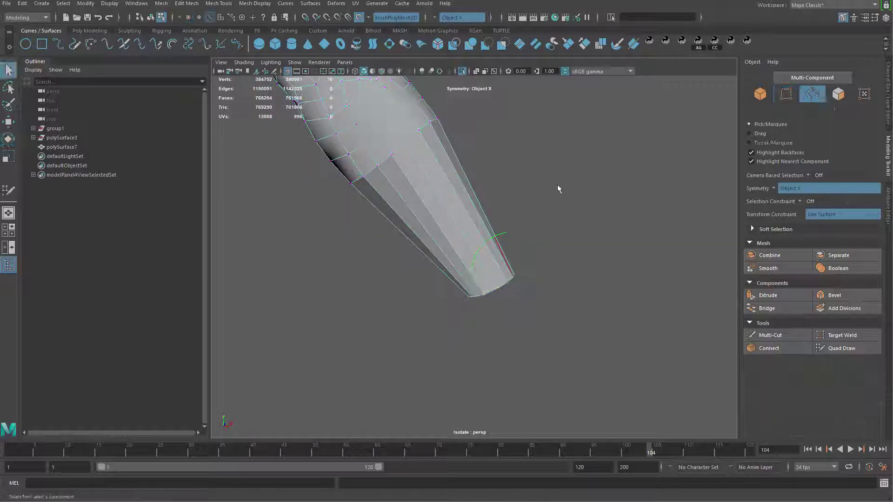
pyautogui.keyDown('alt'); pyautogui.moveTo(558, 185); pyautogui.dragTo(429, 261, button='right'); pyautogui.keyUp('alt')
pyautogui.keyDown('alt'); pyautogui.moveTo(428, 261); pyautogui.dragTo(496, 273); pyautogui.keyUp('alt')
pyautogui.press('F8')
pyautogui.keyDown('alt'); pyautogui.moveTo(577, 221); pyautogui.dragTo(526, 298); pyautogui.keyUp('alt')
pyautogui.keyDown('alt'); pyautogui.moveTo(526, 297); pyautogui.dragTo(508, 317, button='right'); pyautogui.keyUp('alt')
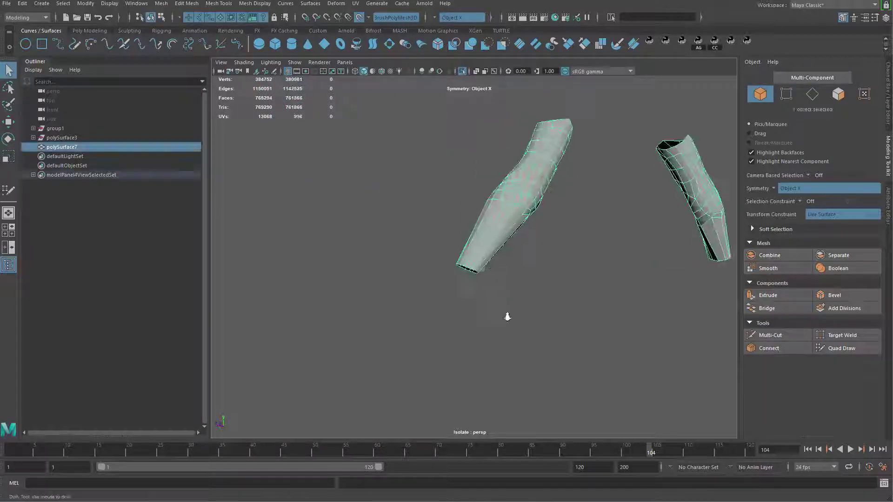
# - Insert edge loops around the forearm between the elbow and the wrist with Quad Draw
pyautogui.scroll(3, 508, 317)
pyautogui.moveTo(498, 233); pyautogui.dragTo(499, 445, button='right')
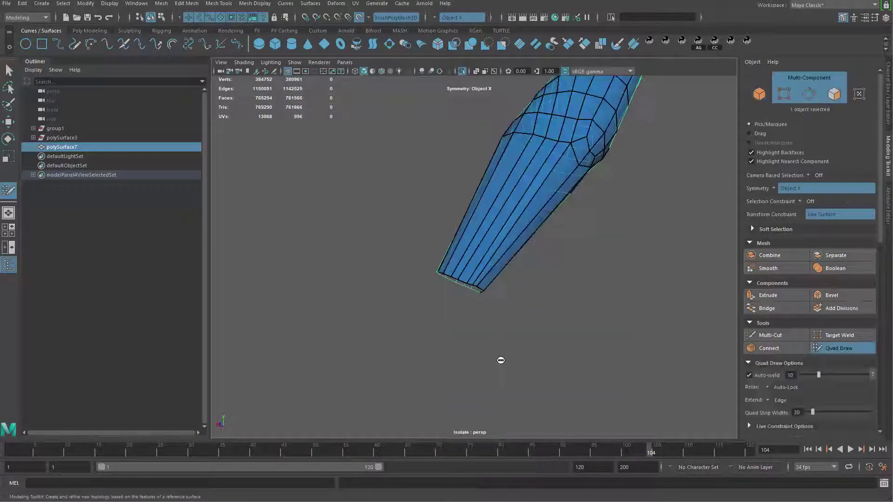
pyautogui.keyDown('alt'); pyautogui.moveTo(501, 361); pyautogui.dragTo(517, 215); pyautogui.keyUp('alt')
pyautogui.keyDown('ctrl'); pyautogui.click(543, 173); pyautogui.keyUp('ctrl')
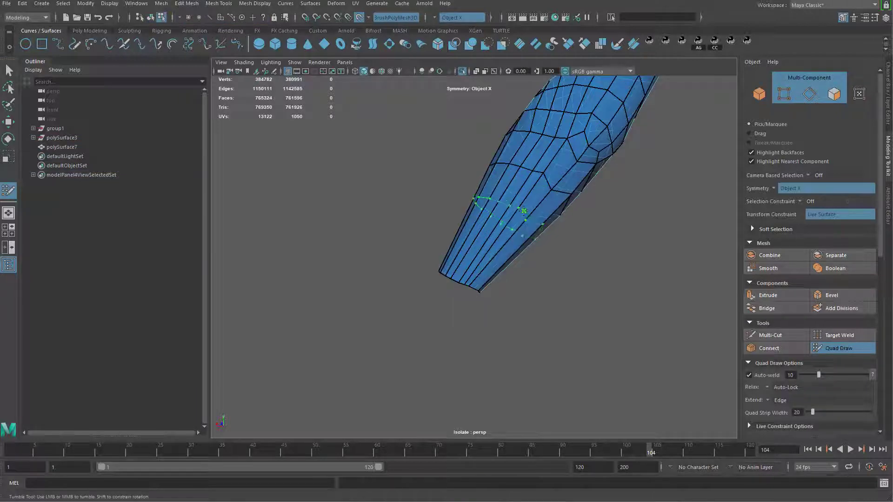
pyautogui.keyDown('ctrl'); pyautogui.click(524, 210); pyautogui.keyUp('ctrl')
pyautogui.keyDown('ctrl'); pyautogui.click(495, 250); pyautogui.keyUp('ctrl')
# - Relax the new forearm topology on all sides so the loops are evenly spaced and follow the sculpted surface
pyautogui.moveTo(556, 255)
pyautogui.keyDown('alt'); pyautogui.mouseDown()
pyautogui.moveTo(538, 242)
pyautogui.moveTo(511, 177)
pyautogui.mouseUp(); pyautogui.keyUp('alt')
pyautogui.moveTo(511, 177)
pyautogui.keyDown('shift'); pyautogui.mouseDown()
pyautogui.moveTo(526, 203)
pyautogui.moveTo(526, 193)
pyautogui.mouseUp(); pyautogui.keyUp('shift')
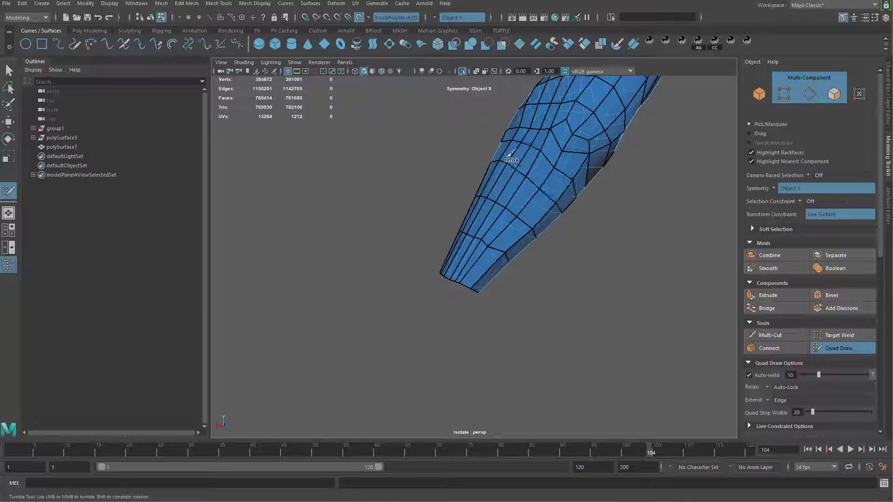
pyautogui.moveTo(496, 164)
pyautogui.keyDown('shift'); pyautogui.mouseDown()
pyautogui.moveTo(496, 243)
pyautogui.moveTo(616, 273)
pyautogui.mouseUp(); pyautogui.keyUp('shift')
pyautogui.keyDown('alt'); pyautogui.moveTo(430, 226); pyautogui.dragTo(518, 242); pyautogui.keyUp('alt')
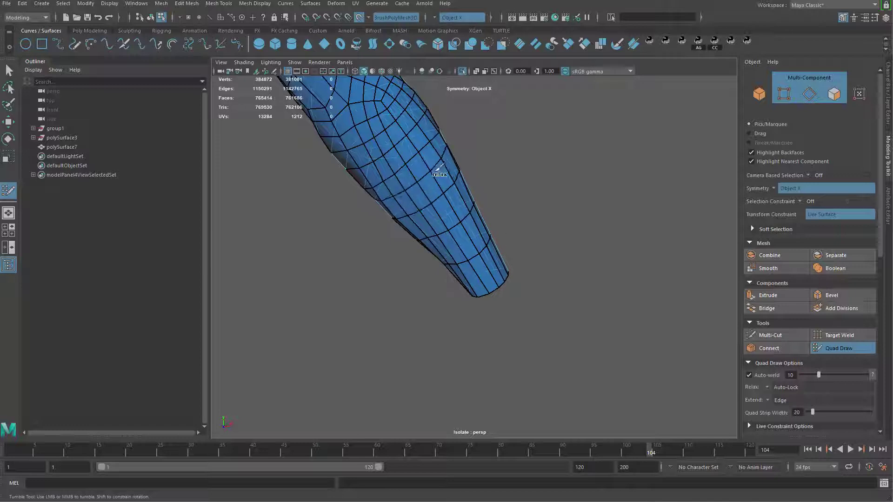
pyautogui.keyDown('alt'); pyautogui.moveTo(472, 219); pyautogui.dragTo(472, 199); pyautogui.keyUp('alt')
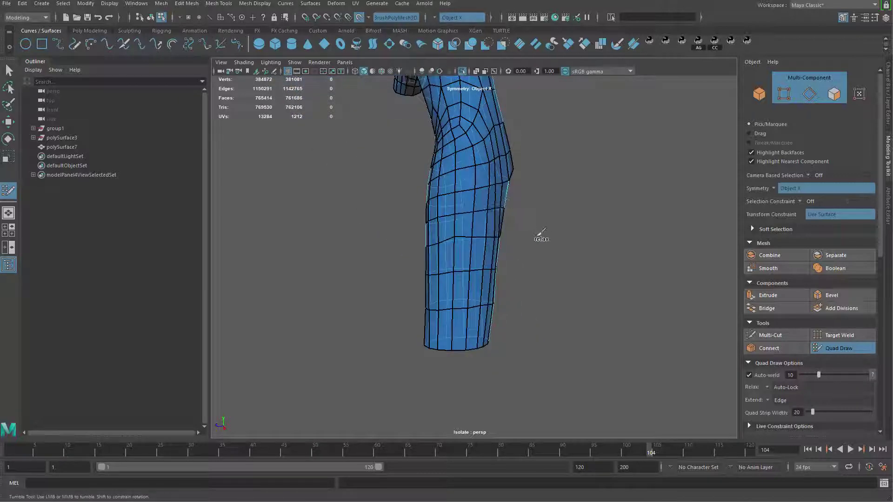
pyautogui.keyDown('alt'); pyautogui.moveTo(538, 235); pyautogui.dragTo(459, 230); pyautogui.keyUp('alt')
pyautogui.moveTo(542, 305)
pyautogui.keyDown('alt'); pyautogui.mouseDown()
pyautogui.moveTo(507, 228)
pyautogui.moveTo(479, 260)
pyautogui.moveTo(452, 244)
pyautogui.mouseUp(); pyautogui.keyUp('alt')
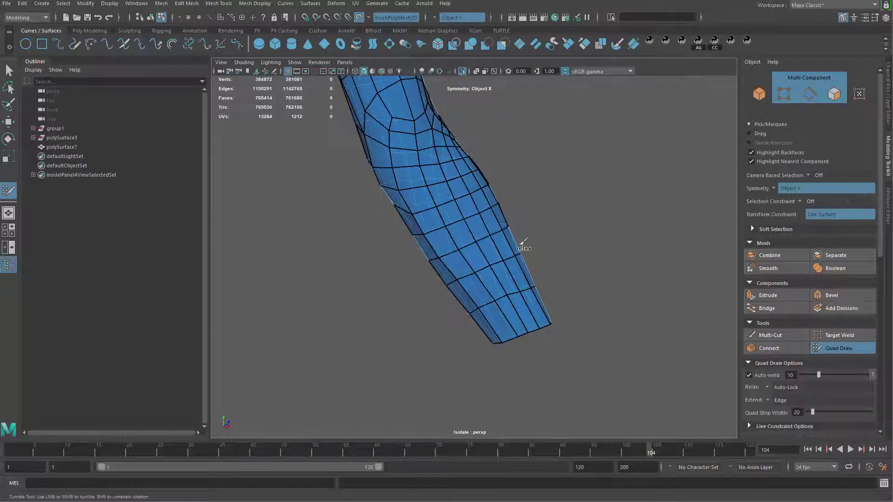
pyautogui.keyDown('alt'); pyautogui.moveTo(594, 280); pyautogui.dragTo(538, 280); pyautogui.keyUp('alt')
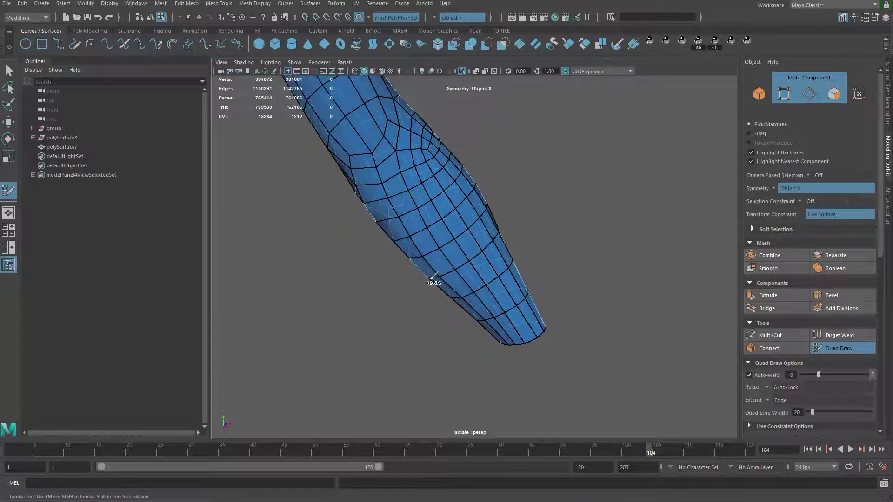
pyautogui.keyDown('alt'); pyautogui.moveTo(431, 279); pyautogui.dragTo(483, 241); pyautogui.keyUp('alt')
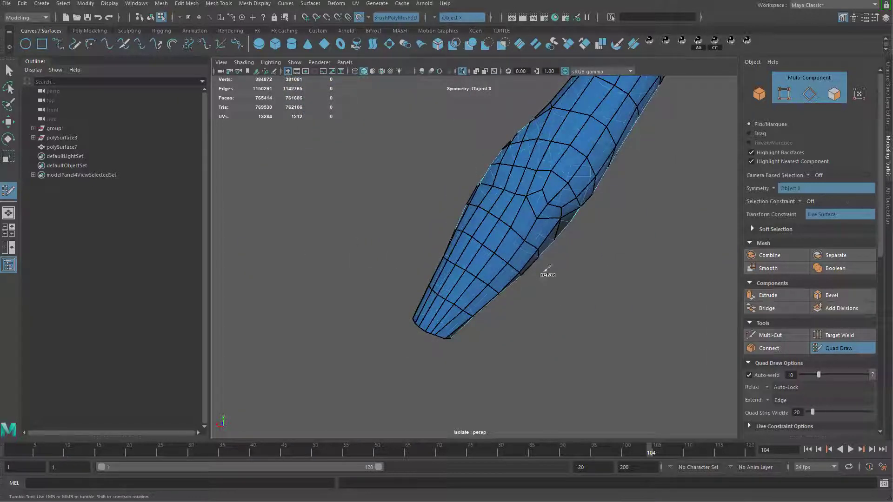
pyautogui.keyDown('alt'); pyautogui.moveTo(559, 306); pyautogui.dragTo(505, 225); pyautogui.keyUp('alt')
pyautogui.keyDown('alt'); pyautogui.moveTo(508, 269); pyautogui.dragTo(480, 228); pyautogui.keyUp('alt')
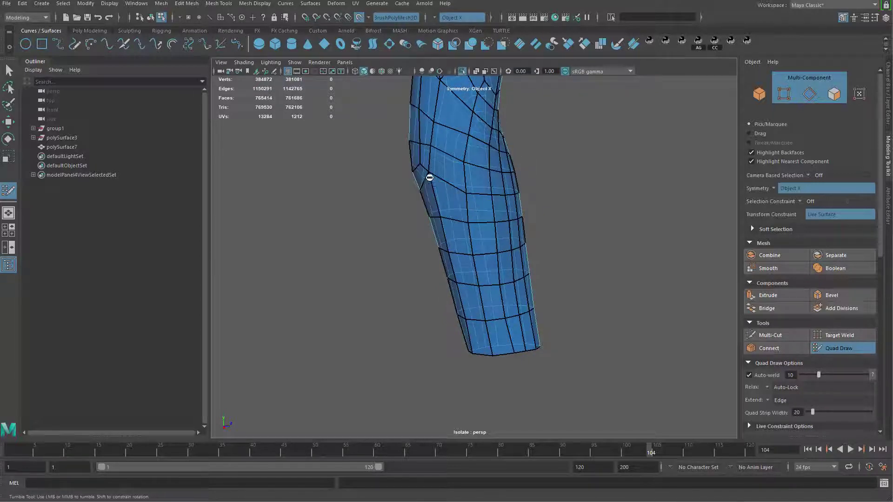
# - Return to object selection and soften the edges of the arm mesh
pyautogui.keyDown('alt'); pyautogui.moveTo(430, 177); pyautogui.dragTo(530, 219); pyautogui.keyUp('alt')
pyautogui.press('q')
pyautogui.moveTo(530, 219); pyautogui.dragTo(579, 182, button='right')
pyautogui.keyDown('alt'); pyautogui.moveTo(549, 277); pyautogui.dragTo(507, 210); pyautogui.keyUp('alt')
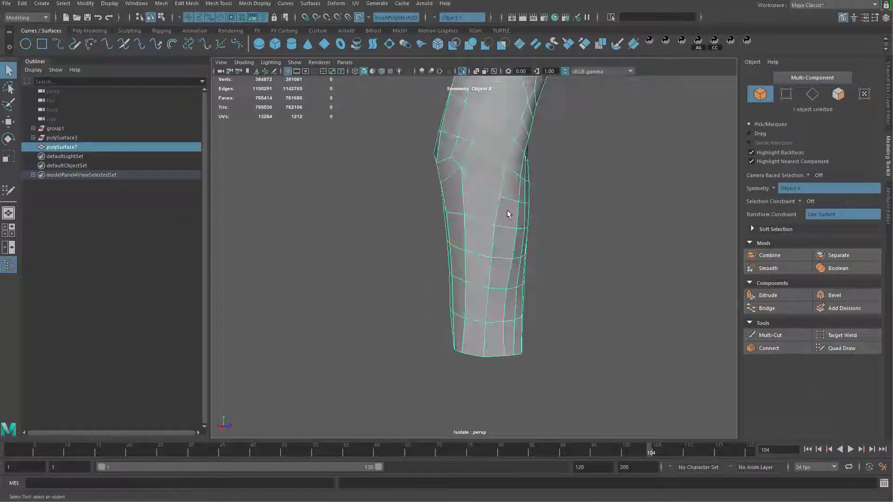
pyautogui.keyDown('shift'); pyautogui.moveTo(509, 196); pyautogui.dragTo(465, 232, button='right'); pyautogui.keyUp('shift')
pyautogui.click(636, 197)
# - Examine the shading of the softened arm from several sides, with and without its wireframe
pyautogui.keyDown('alt'); pyautogui.moveTo(465, 233); pyautogui.dragTo(440, 271); pyautogui.keyUp('alt')
pyautogui.click(492, 265)
pyautogui.click(495, 261)
pyautogui.click(454, 279)
pyautogui.keyDown('alt'); pyautogui.moveTo(467, 317); pyautogui.dragTo(581, 274); pyautogui.keyUp('alt')
pyautogui.click(586, 185)
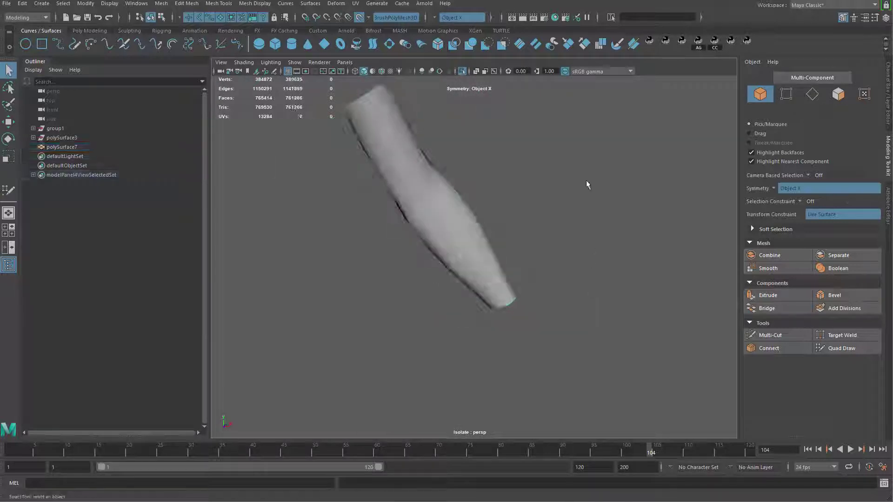
pyautogui.click(465, 256)
pyautogui.keyDown('alt'); pyautogui.moveTo(465, 256); pyautogui.dragTo(378, 314, button='right'); pyautogui.keyUp('alt')
pyautogui.keyDown('alt'); pyautogui.moveTo(378, 313); pyautogui.dragTo(438, 293); pyautogui.keyUp('alt')
pyautogui.click(448, 288)
pyautogui.keyDown('alt'); pyautogui.moveTo(448, 289); pyautogui.dragTo(558, 297, button='middle'); pyautogui.keyUp('alt')
pyautogui.scroll(-5, 600, 331)
pyautogui.hotkey('ctrl', 'z')
# - Compare the arm mesh on its own and together with the full body sculpt
pyautogui.hotkey('ctrl', '1')
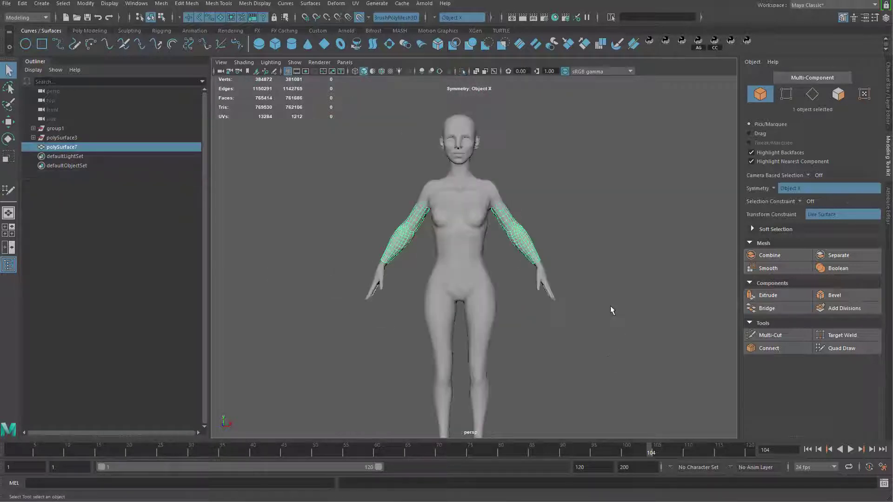
pyautogui.press('f')
pyautogui.hotkey('ctrl', '1')
pyautogui.click(598, 309)
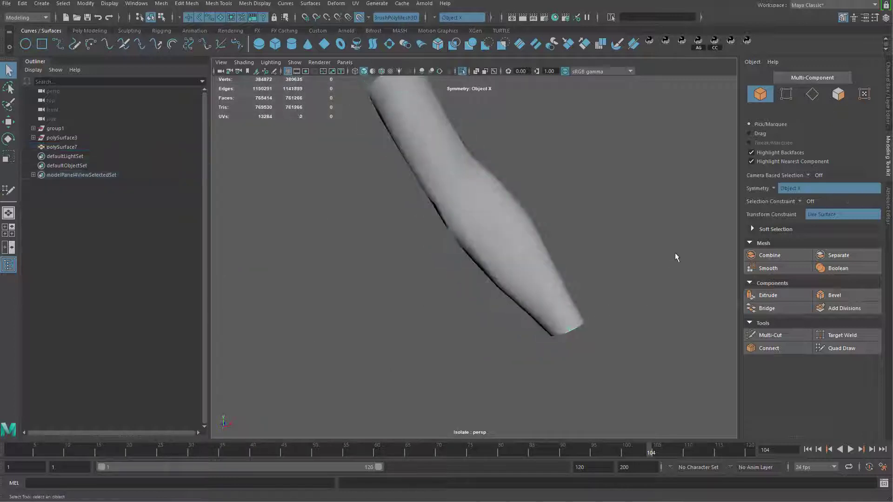
pyautogui.keyDown('alt'); pyautogui.moveTo(674, 252); pyautogui.dragTo(638, 283); pyautogui.keyUp('alt')
pyautogui.click(584, 321)
pyautogui.keyDown('alt'); pyautogui.moveTo(590, 325); pyautogui.dragTo(402, 344); pyautogui.keyUp('alt')
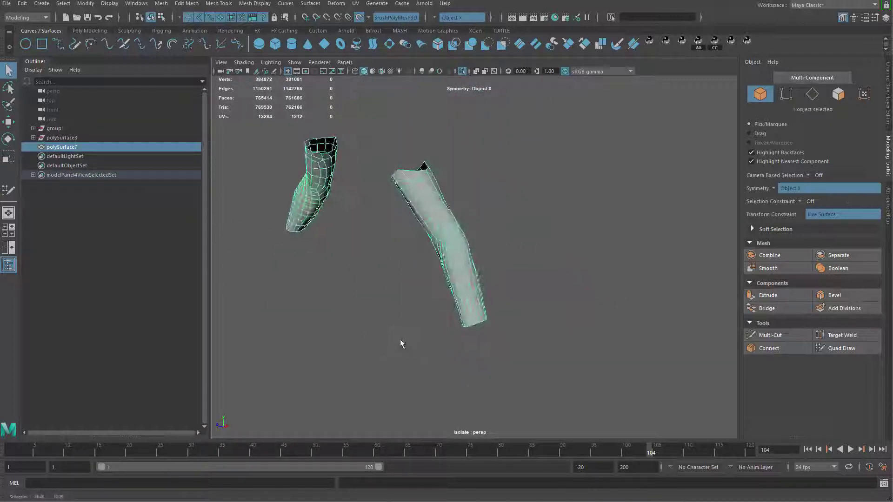
pyautogui.hotkey('ctrl', '1')
pyautogui.scroll(5, 532, 336)
pyautogui.scroll(-5, 533, 334)
pyautogui.keyDown('alt'); pyautogui.moveTo(535, 334); pyautogui.dragTo(470, 297); pyautogui.keyUp('alt')
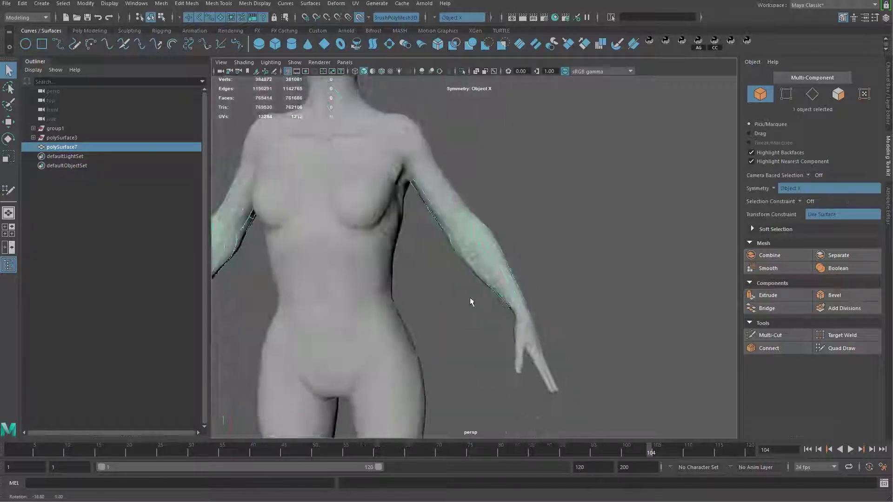
# - Select the retopologized torso mesh together with the arm mesh and isolate both in the view
pyautogui.keyDown('alt'); pyautogui.moveTo(470, 297); pyautogui.dragTo(558, 266, button='middle'); pyautogui.keyUp('alt')
pyautogui.scroll(-3, 551, 267)
pyautogui.click(576, 154)
pyautogui.moveTo(594, 131); pyautogui.dragTo(473, 266)
pyautogui.keyDown('alt'); pyautogui.moveTo(545, 266); pyautogui.dragTo(542, 278); pyautogui.keyUp('alt')
pyautogui.scroll(3, 543, 278)
pyautogui.click(545, 276)
pyautogui.moveTo(597, 106); pyautogui.dragTo(517, 237)
pyautogui.hotkey('ctrl', '1')
pyautogui.keyDown('alt'); pyautogui.moveTo(522, 244); pyautogui.dragTo(528, 273, button='middle'); pyautogui.keyUp('alt')
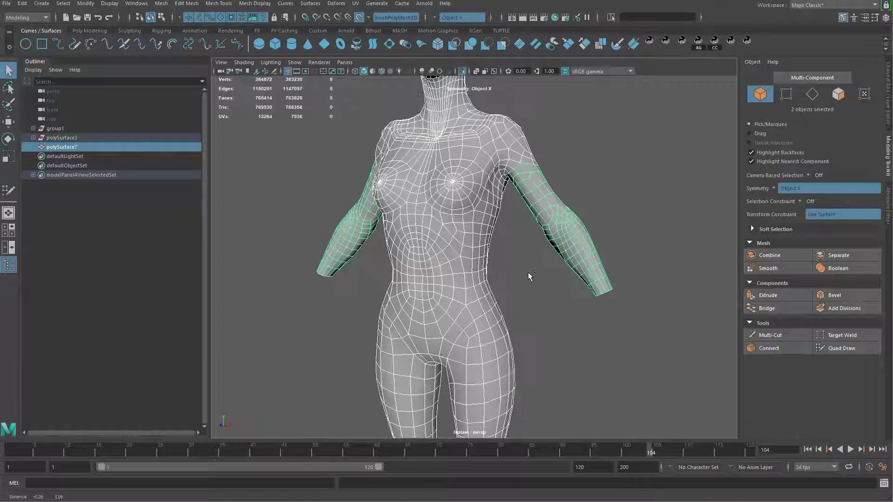
# - Combine the torso and arm meshes into one object and delete its construction history
pyautogui.scroll(-3, 528, 272)
pyautogui.moveTo(528, 272)
pyautogui.keyDown('alt'); pyautogui.mouseDown()
pyautogui.moveTo(581, 272)
pyautogui.moveTo(558, 269)
pyautogui.mouseUp(); pyautogui.keyUp('alt')
pyautogui.moveTo(559, 183)
pyautogui.keyDown('shift'); pyautogui.mouseDown(button='right')
pyautogui.moveTo(581, 401)
pyautogui.moveTo(568, 351)
pyautogui.mouseUp(button='right'); pyautogui.keyUp('shift')
pyautogui.scroll(3, 581, 222)
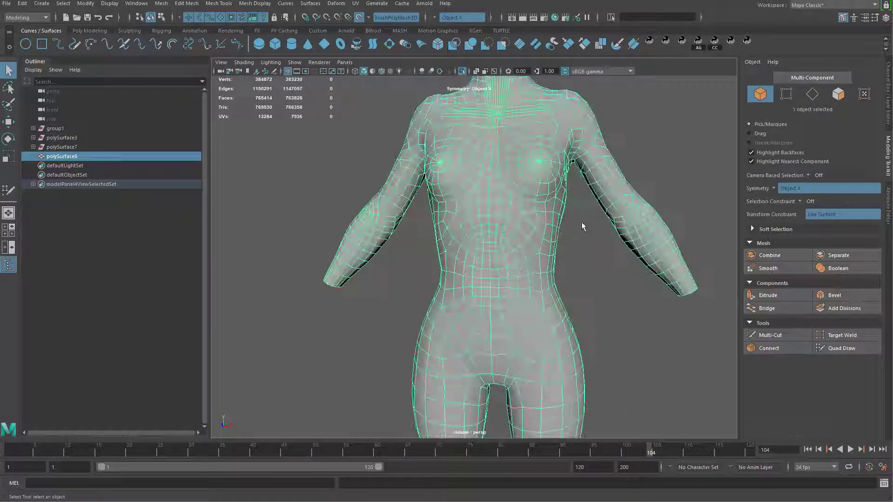
pyautogui.scroll(2, 581, 223)
pyautogui.hotkey('alt', 'shift', 'd')
# - Select the shoulder and upper-arm vertices on both sides, merge them with a threshold of 0.000100, and return to object selection
pyautogui.moveTo(588, 232); pyautogui.dragTo(460, 204, button='right')
pyautogui.scroll(-4, 460, 203)
pyautogui.moveTo(613, 154); pyautogui.dragTo(508, 232)
pyautogui.press('w')
pyautogui.moveTo(539, 139); pyautogui.dragTo(586, 126)
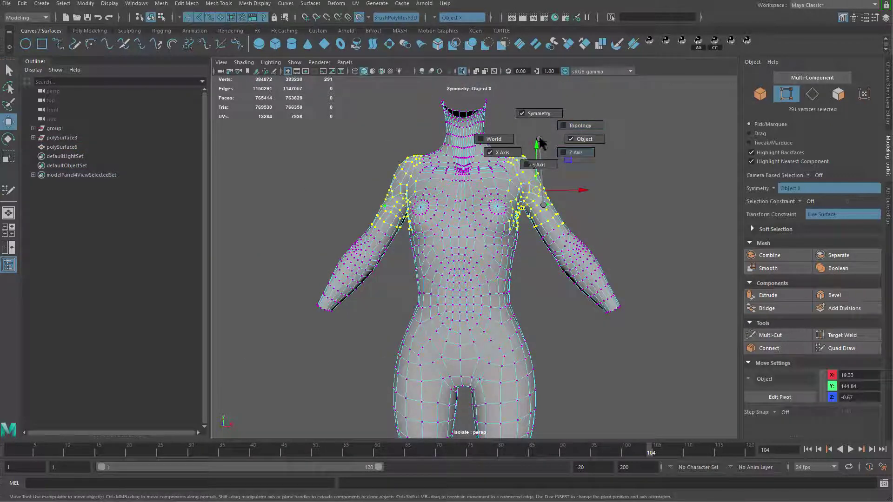
pyautogui.keyDown('shift'); pyautogui.moveTo(547, 179); pyautogui.dragTo(561, 152, button='right'); pyautogui.keyUp('shift')
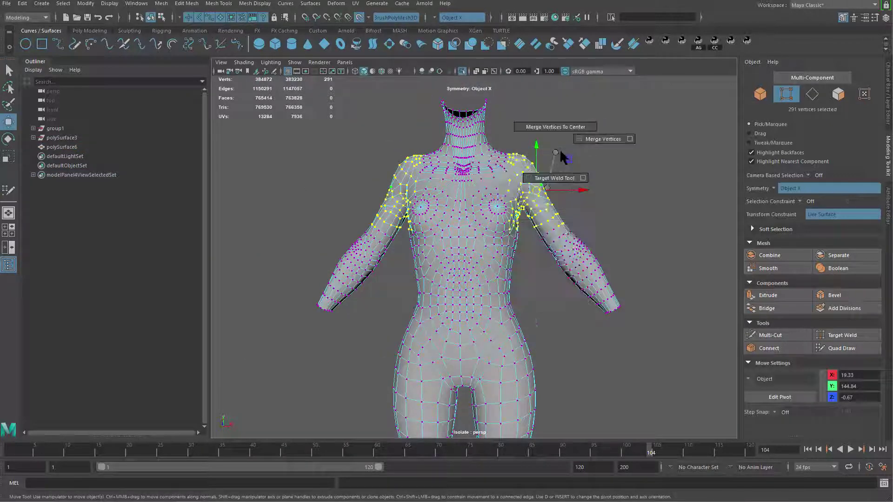
pyautogui.keyDown('shift'); pyautogui.moveTo(628, 140); pyautogui.dragTo(629, 139, button='right'); pyautogui.keyUp('shift')
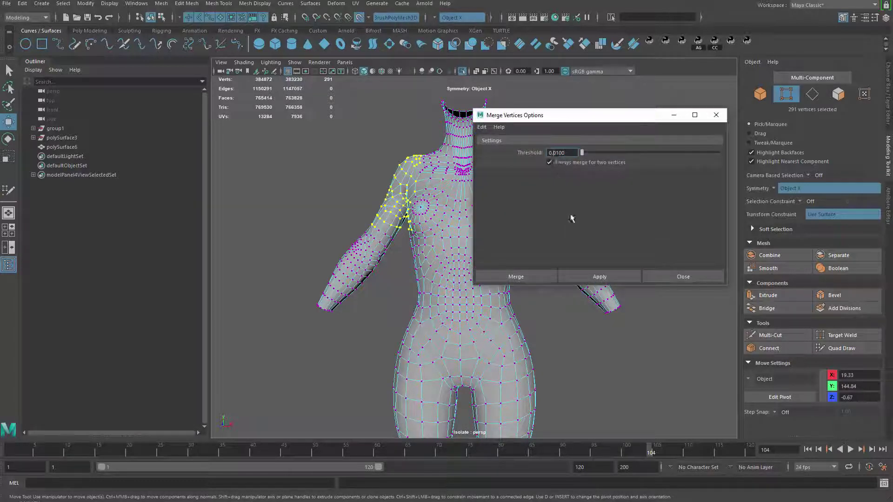
pyautogui.click(600, 277)
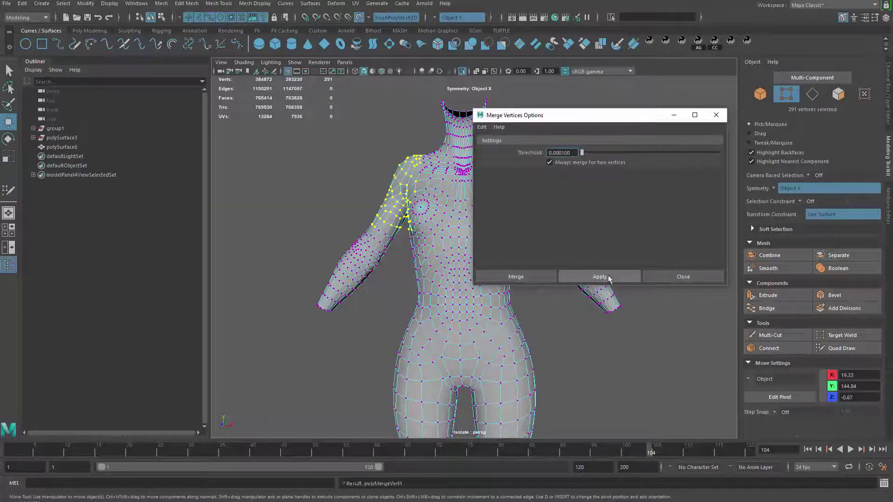
pyautogui.click(658, 277)
pyautogui.press('q')
# - Examine the merged shoulder and armpit area in smooth preview and switch back to the unsmoothed display
pyautogui.keyDown('alt'); pyautogui.moveTo(569, 337); pyautogui.dragTo(666, 207, button='right'); pyautogui.keyUp('alt')
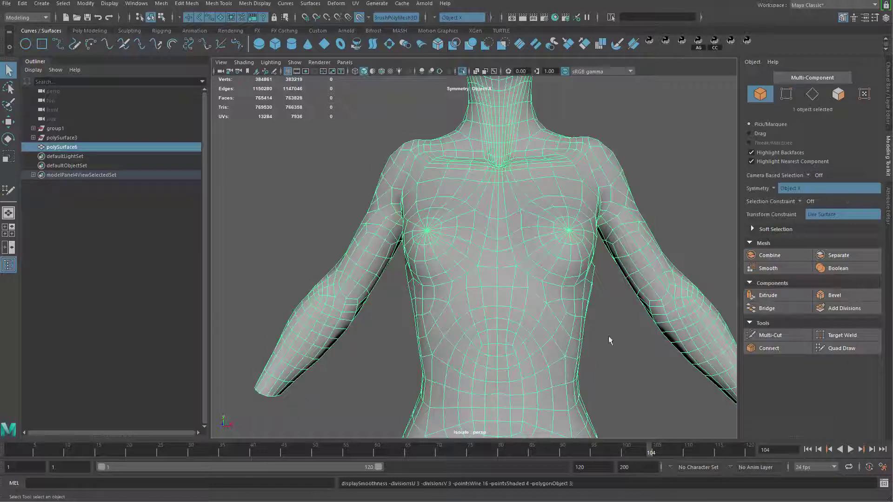
pyautogui.keyDown('alt'); pyautogui.moveTo(608, 336); pyautogui.dragTo(535, 325); pyautogui.keyUp('alt')
pyautogui.click(561, 199)
pyautogui.keyDown('alt'); pyautogui.moveTo(559, 194); pyautogui.dragTo(628, 200); pyautogui.keyUp('alt')
pyautogui.click(604, 270)
pyautogui.press('1')
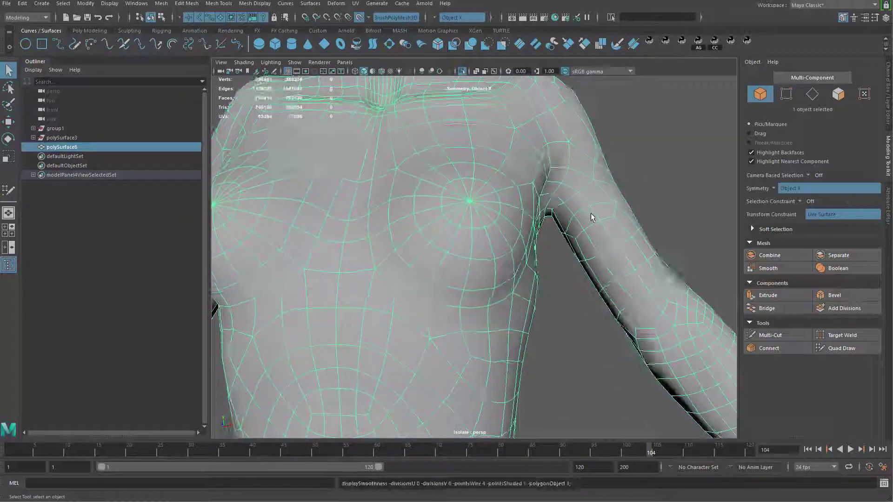
# - Soften the edges of the combined body mesh
pyautogui.keyDown('shift'); pyautogui.moveTo(589, 211); pyautogui.dragTo(679, 217, button='right'); pyautogui.keyUp('shift')
pyautogui.click(678, 152)
pyautogui.click(596, 228)
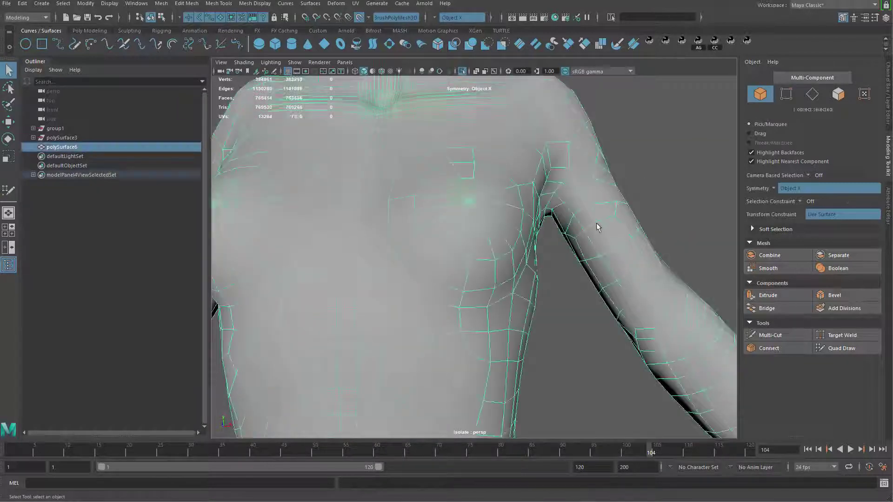
# - Relax the topology where the upper arm meets the armpit and shoulder with Quad Draw
pyautogui.keyDown('shift'); pyautogui.moveTo(598, 224); pyautogui.dragTo(604, 279, button='right'); pyautogui.keyUp('shift')
pyautogui.keyDown('shift'); pyautogui.moveTo(612, 440); pyautogui.dragTo(614, 442, button='right'); pyautogui.keyUp('shift')
pyautogui.keyDown('alt'); pyautogui.moveTo(604, 397); pyautogui.dragTo(588, 246, button='right'); pyautogui.keyUp('alt')
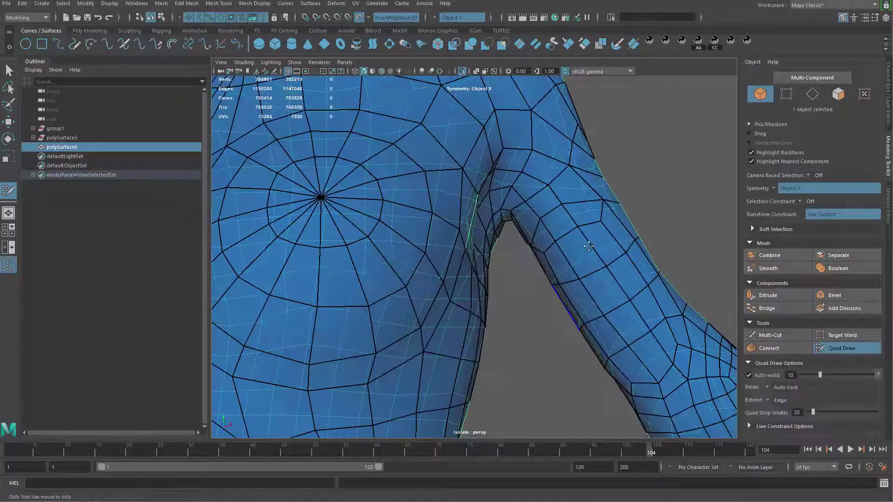
pyautogui.keyDown('alt'); pyautogui.moveTo(588, 245); pyautogui.dragTo(553, 275); pyautogui.keyUp('alt')
pyautogui.keyDown('alt'); pyautogui.moveTo(554, 275); pyautogui.dragTo(517, 241, button='middle'); pyautogui.keyUp('alt')
pyautogui.keyDown('alt'); pyautogui.moveTo(503, 251); pyautogui.dragTo(534, 210); pyautogui.keyUp('alt')
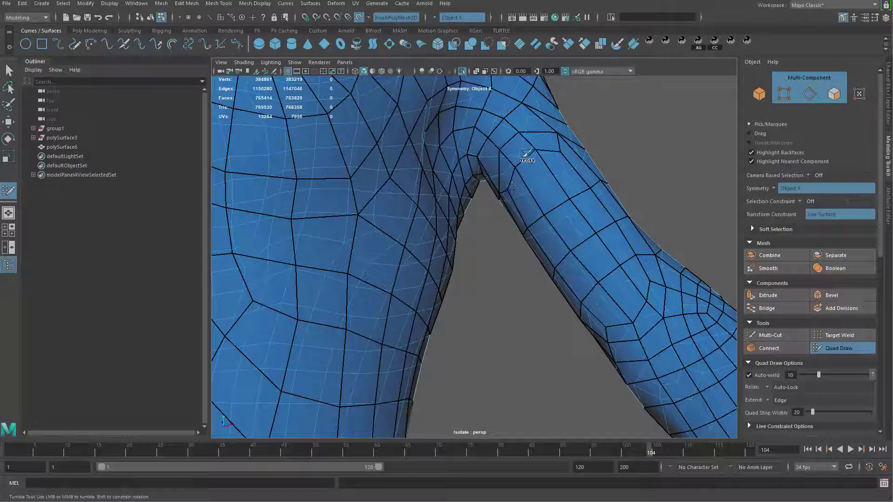
pyautogui.keyDown('shift'); pyautogui.moveTo(525, 156); pyautogui.dragTo(526, 106); pyautogui.keyUp('shift')
pyautogui.keyDown('alt'); pyautogui.moveTo(559, 149); pyautogui.dragTo(526, 174); pyautogui.keyUp('alt')
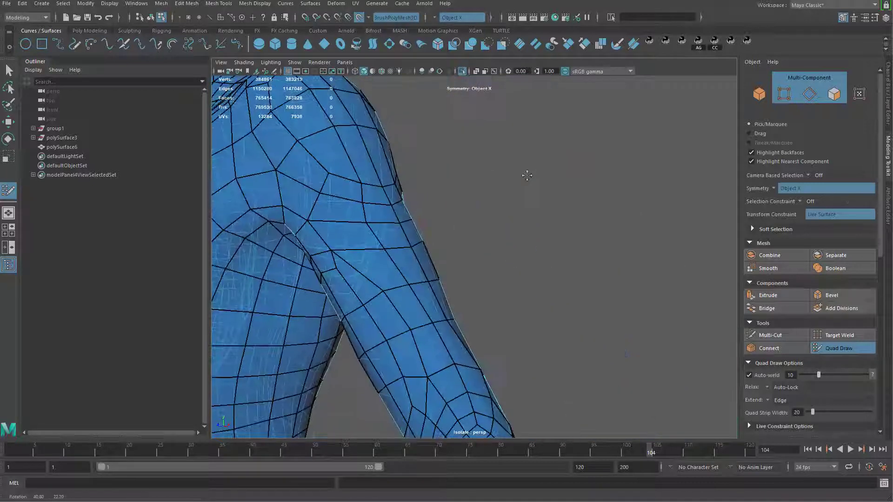
pyautogui.keyDown('alt'); pyautogui.moveTo(527, 174); pyautogui.dragTo(475, 256, button='right'); pyautogui.keyUp('alt')
pyautogui.keyDown('alt'); pyautogui.moveTo(474, 256); pyautogui.dragTo(503, 245, button='middle'); pyautogui.keyUp('alt')
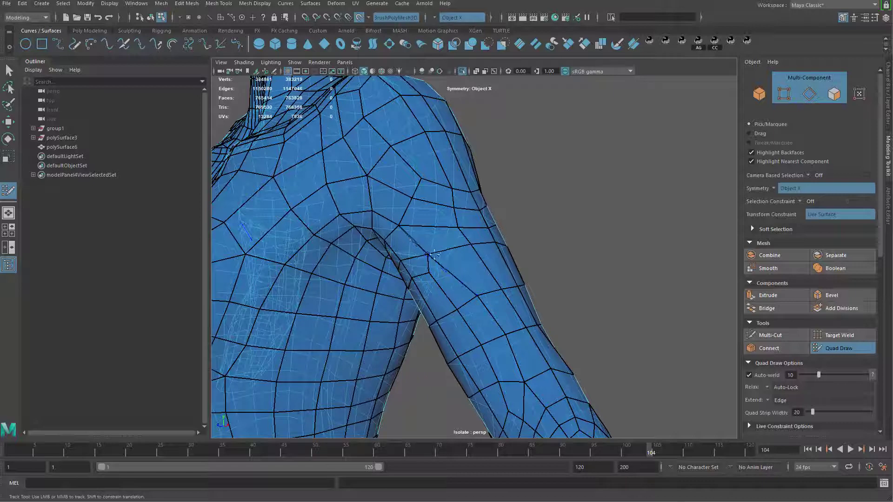
pyautogui.keyDown('alt'); pyautogui.moveTo(479, 246); pyautogui.dragTo(386, 274); pyautogui.keyUp('alt')
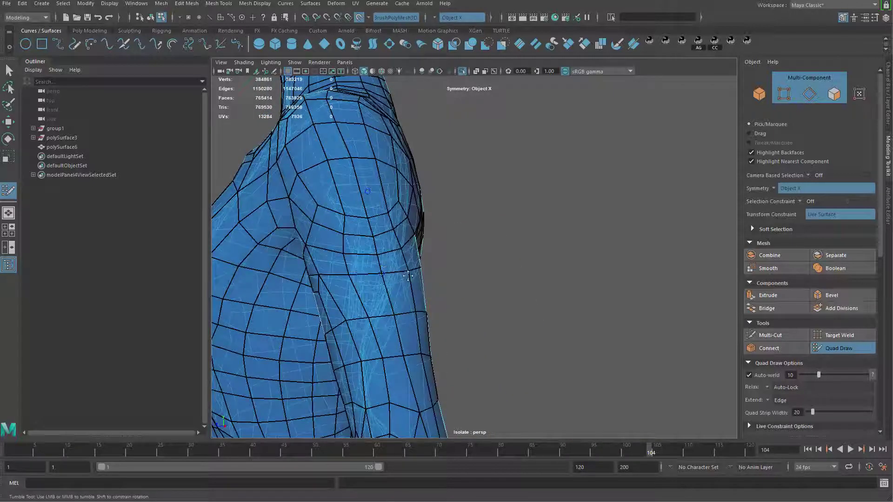